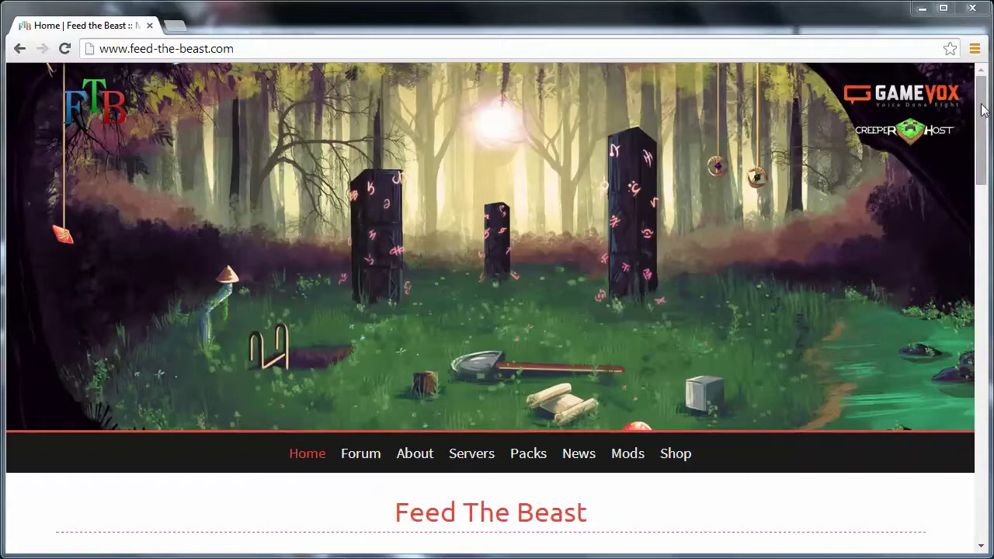
- Download the exe version of the Feed The Beast client launcher and open the downloads folder
drag(980, 114, 985, 216)
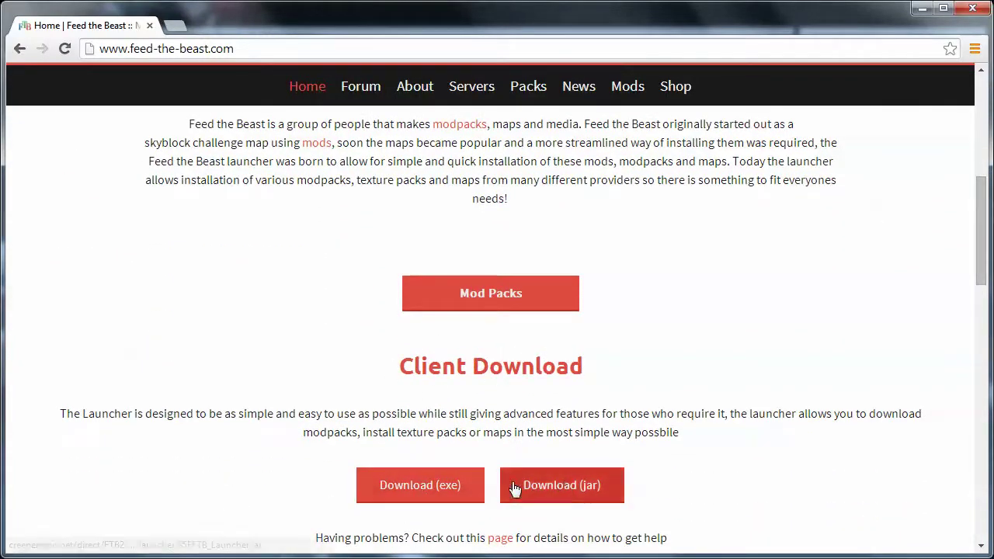
click(426, 487)
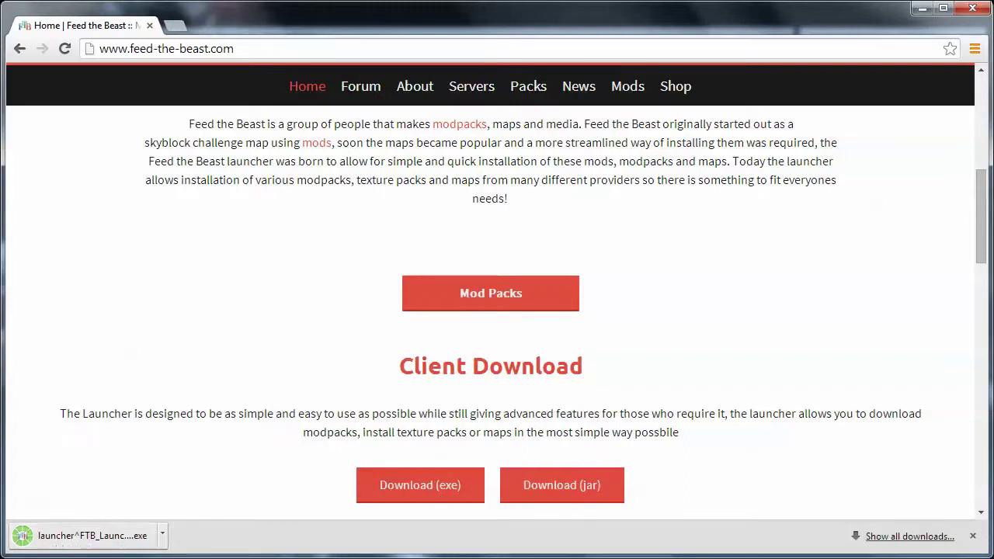
click(898, 537)
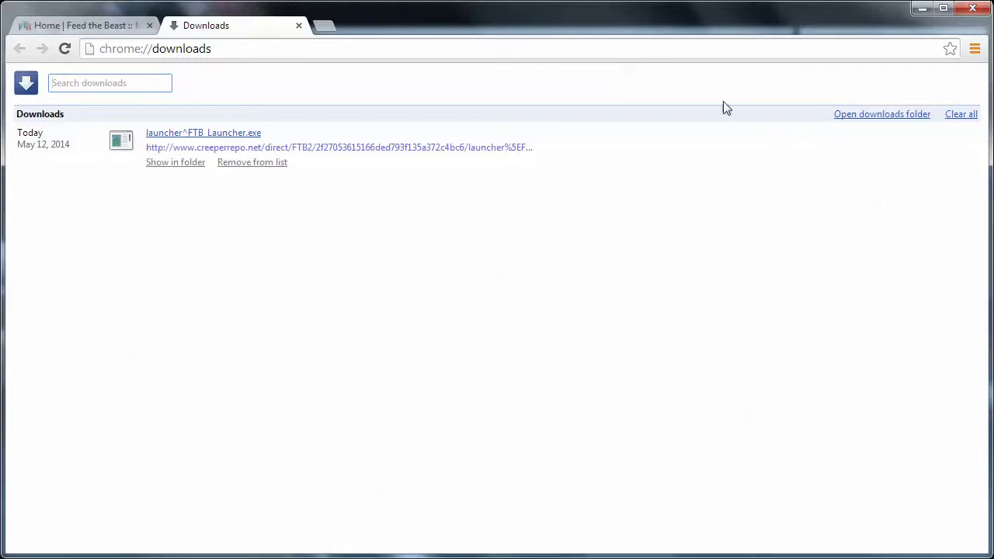
click(874, 117)
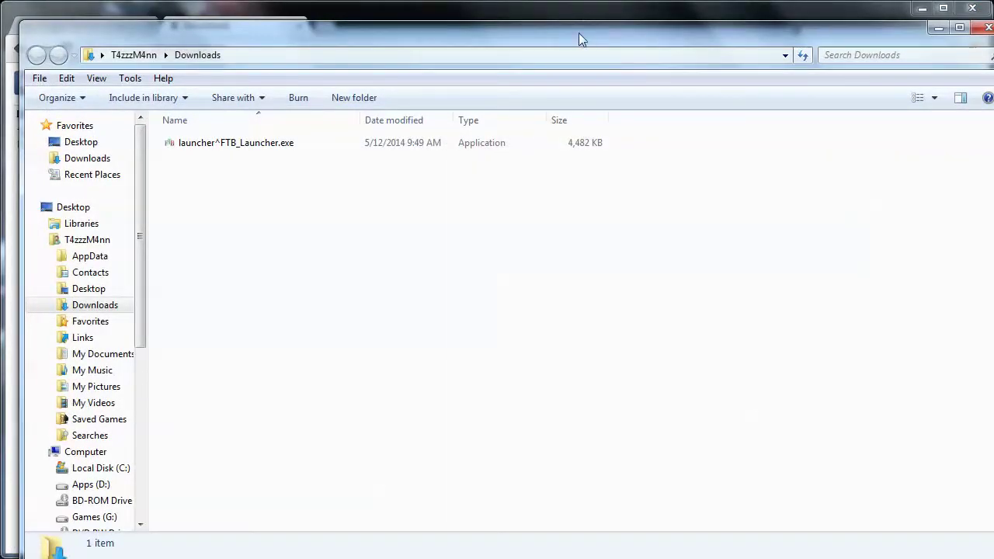
- Move launcher^FTB_Launcher.exe from the Downloads folder to G:\Games\MineCraft by cutting and pasting it
click(204, 126)
right_click(204, 126)
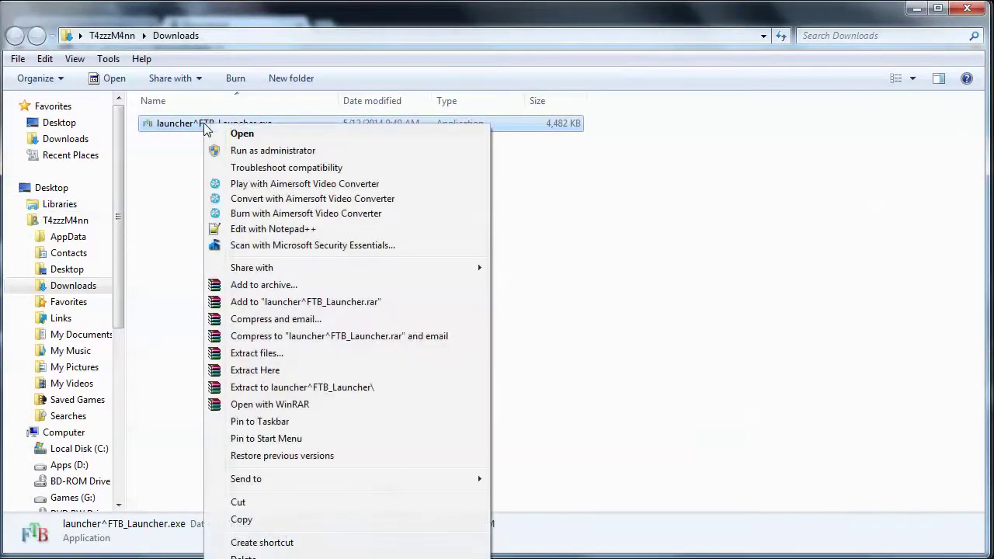
click(268, 502)
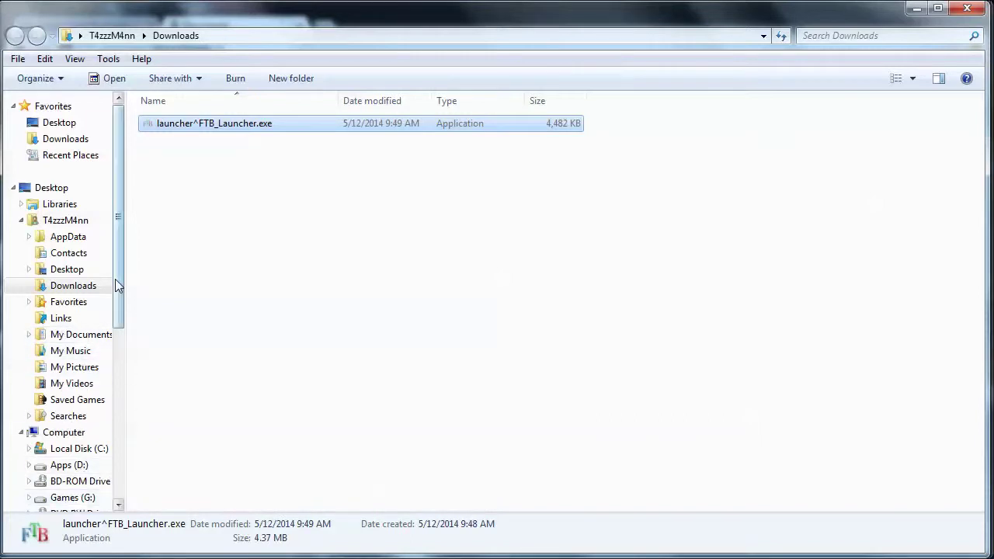
scroll(118, 287, down, 2)
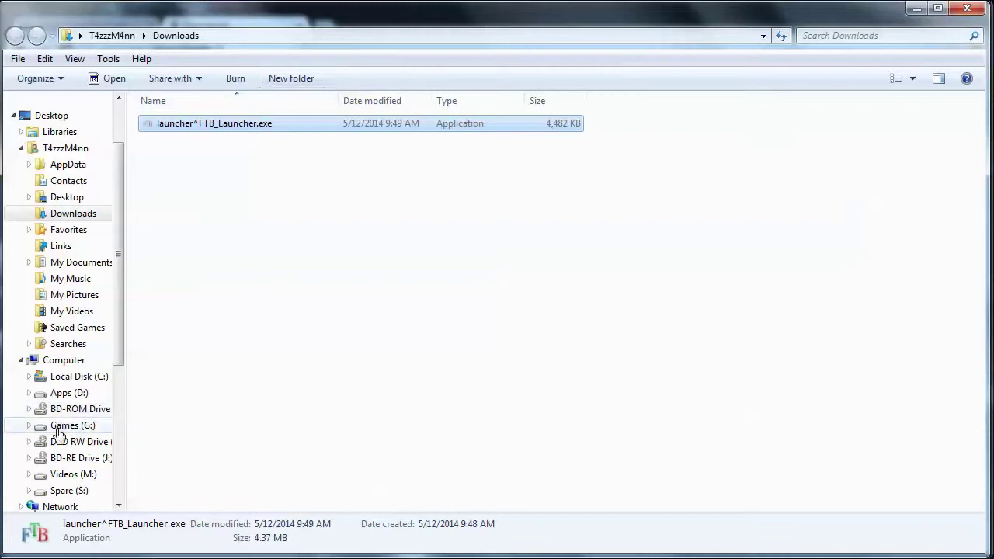
click(68, 427)
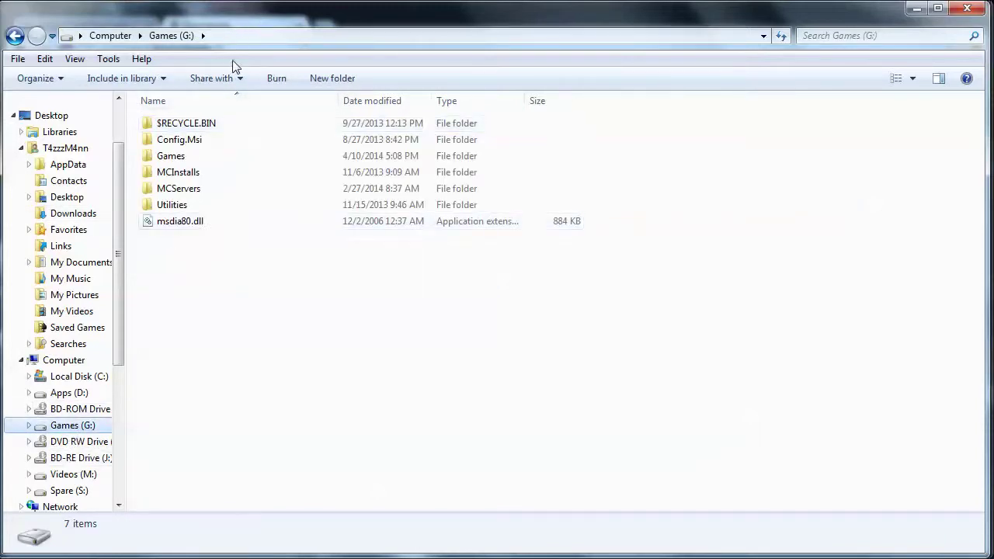
click(166, 158)
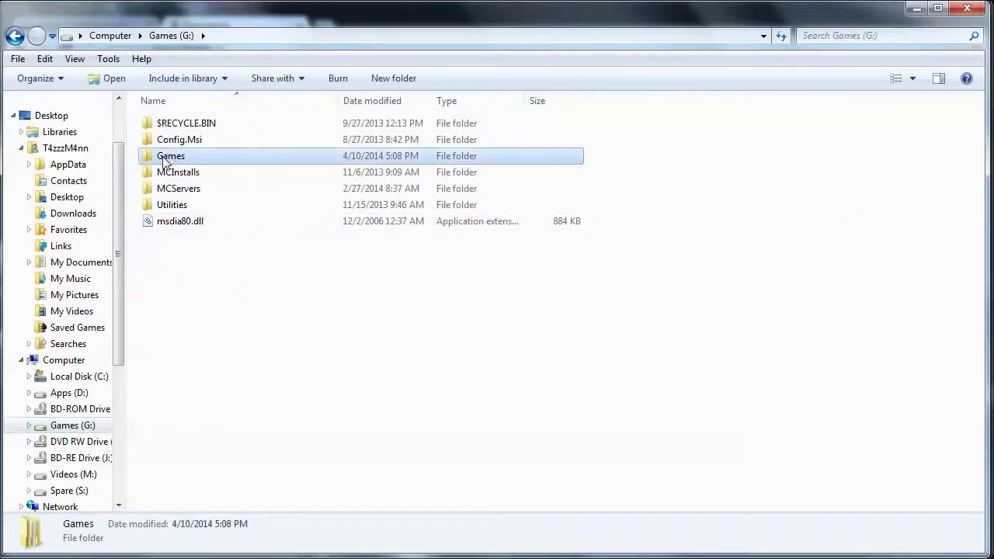
double_click(155, 160)
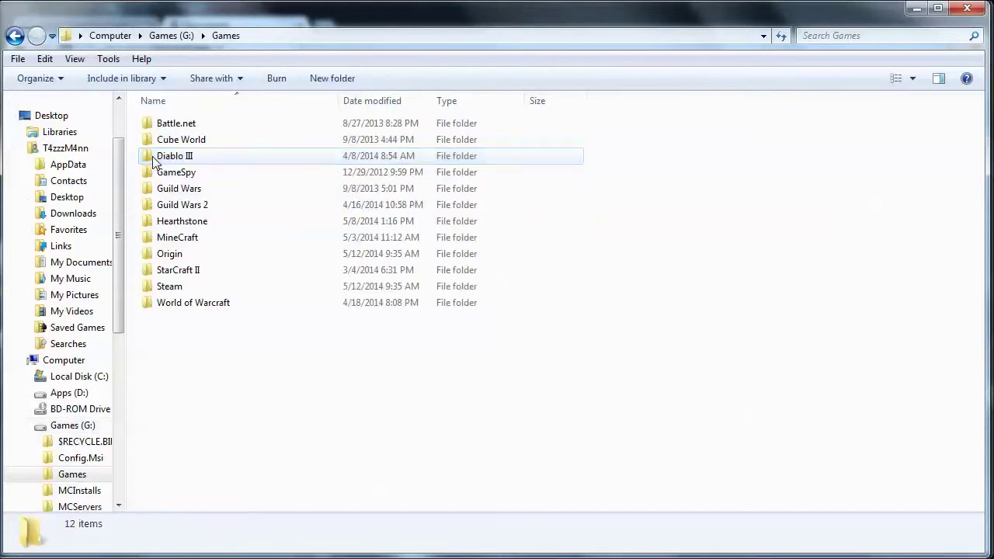
double_click(171, 237)
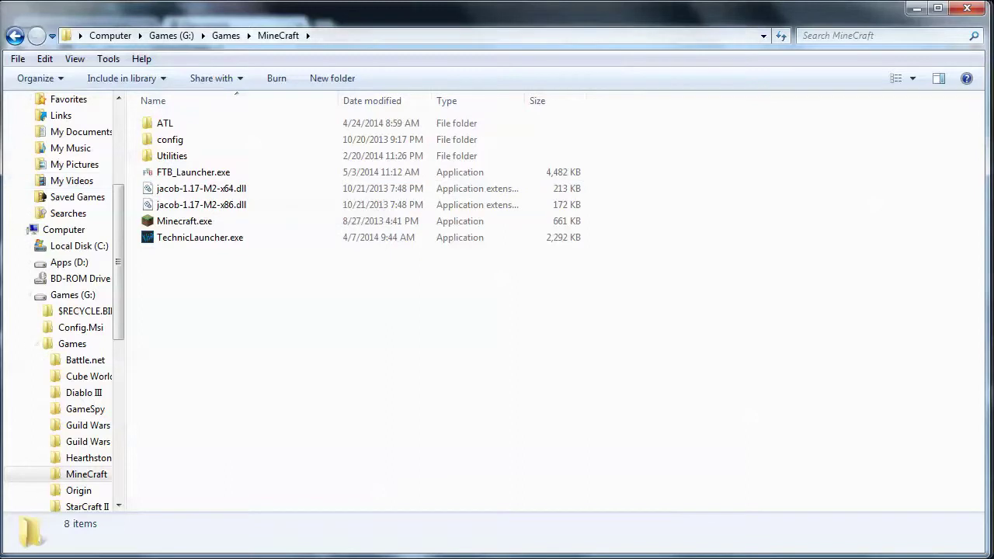
right_click(194, 285)
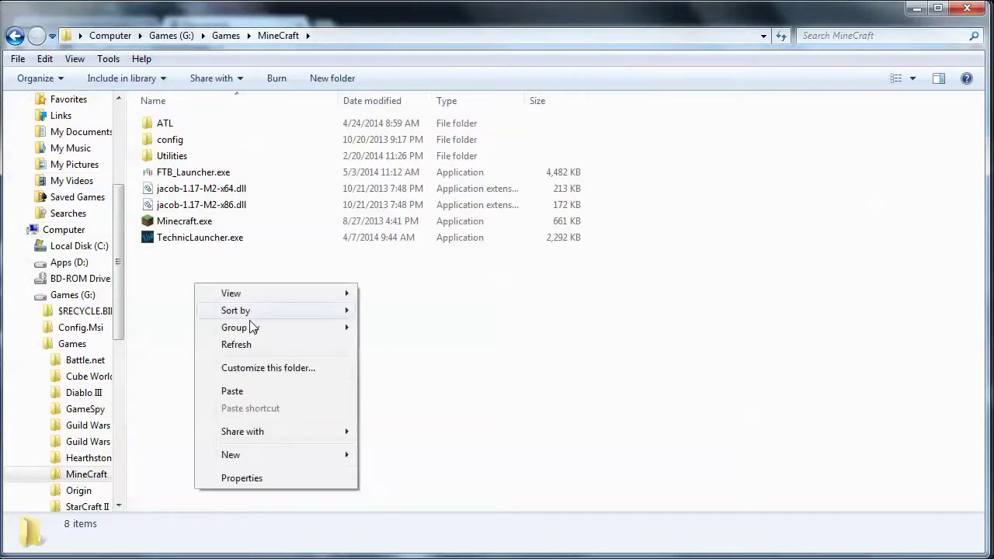
click(276, 396)
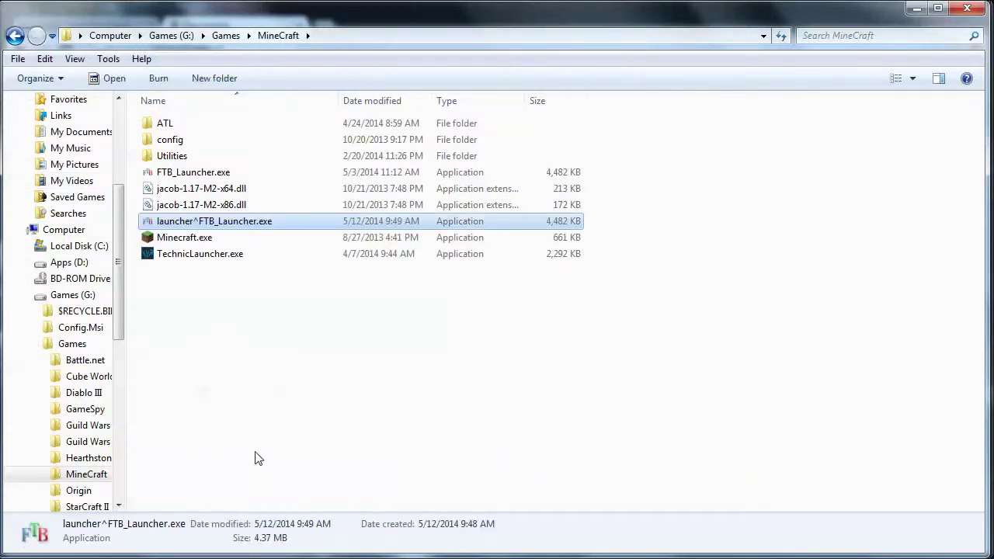
- Create a desktop shortcut for launcher^FTB_Launcher.exe in the MineCraft folder
right_click(206, 225)
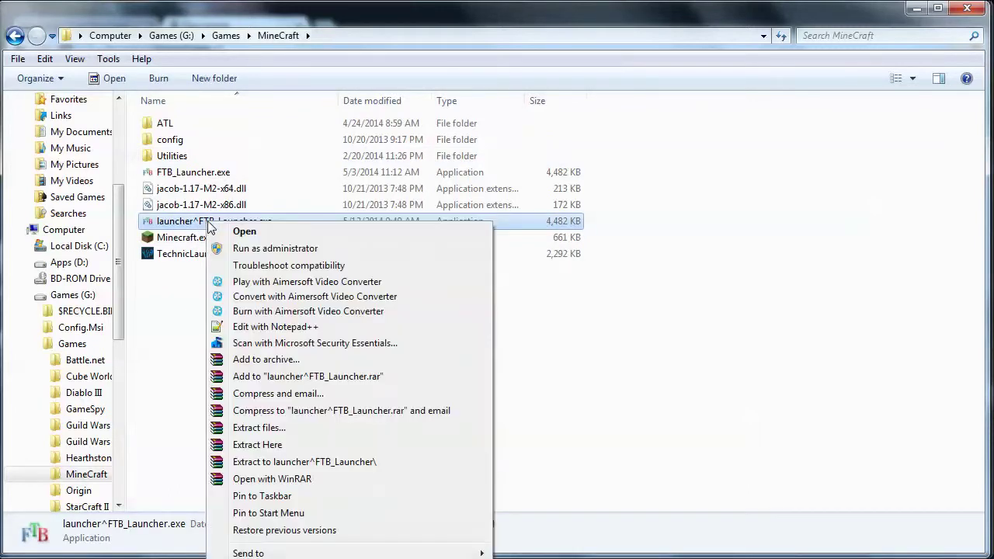
mouse_move(284, 554)
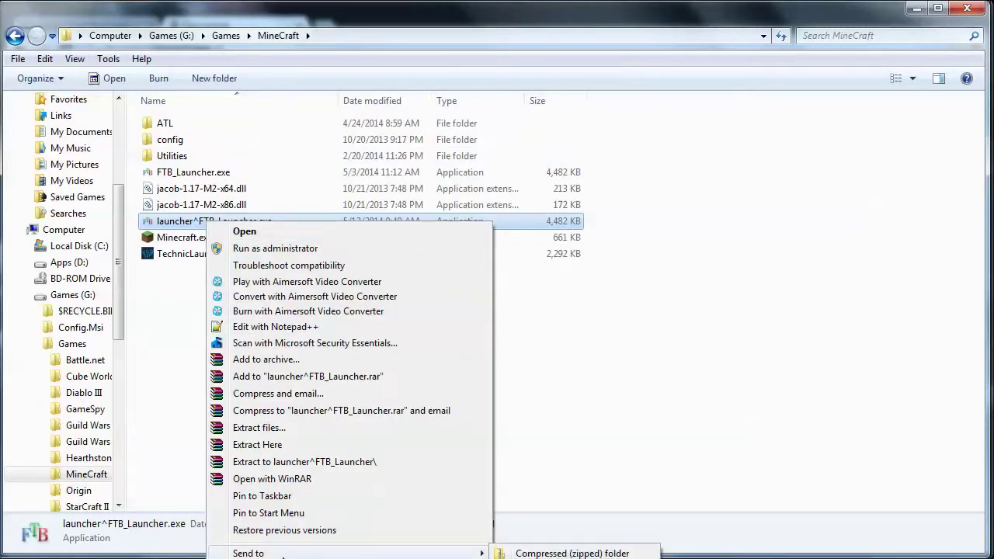
click(944, 314)
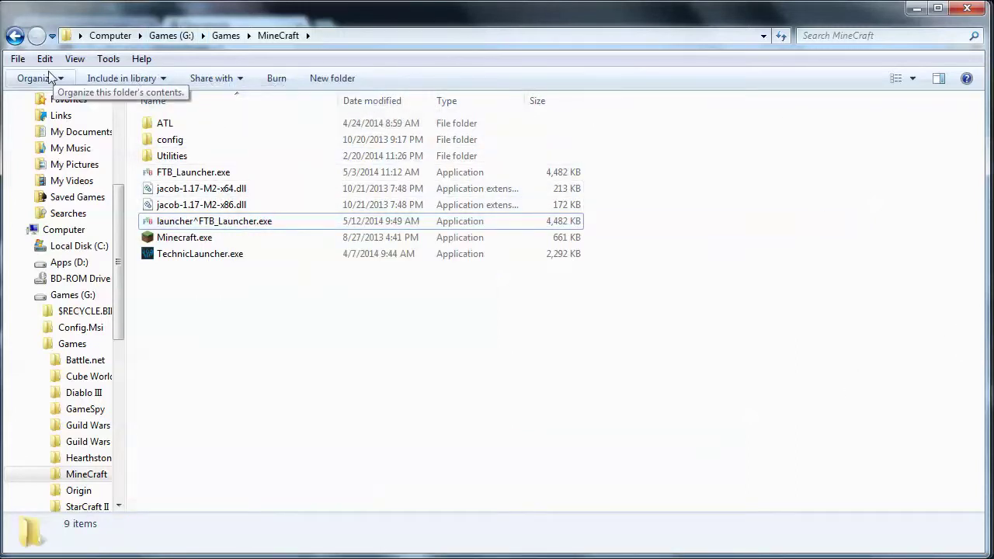
click(240, 102)
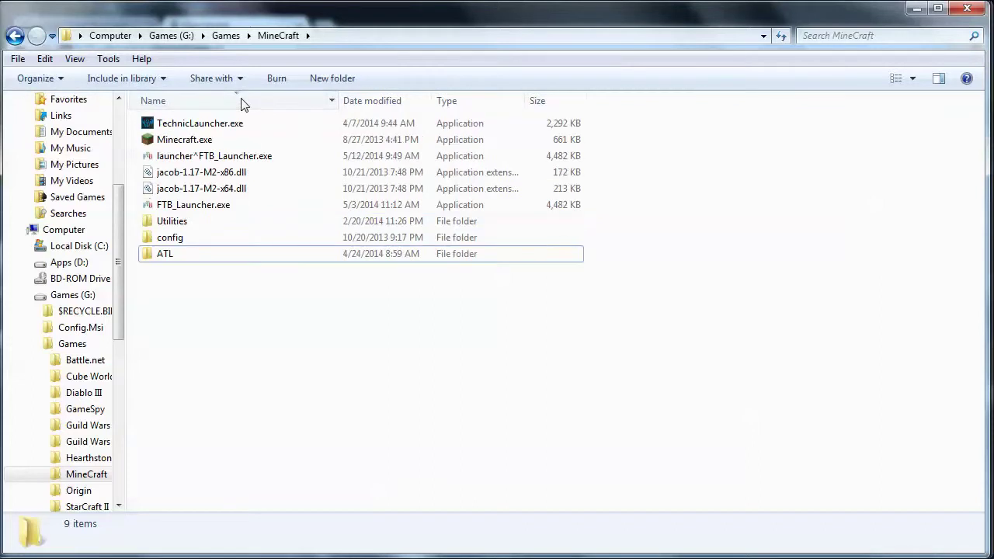
right_click(187, 155)
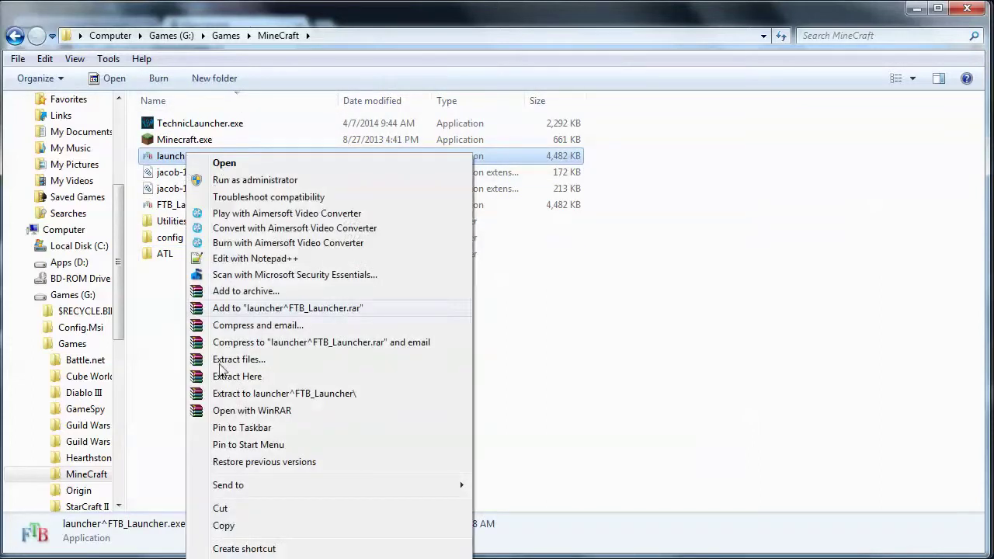
mouse_move(249, 489)
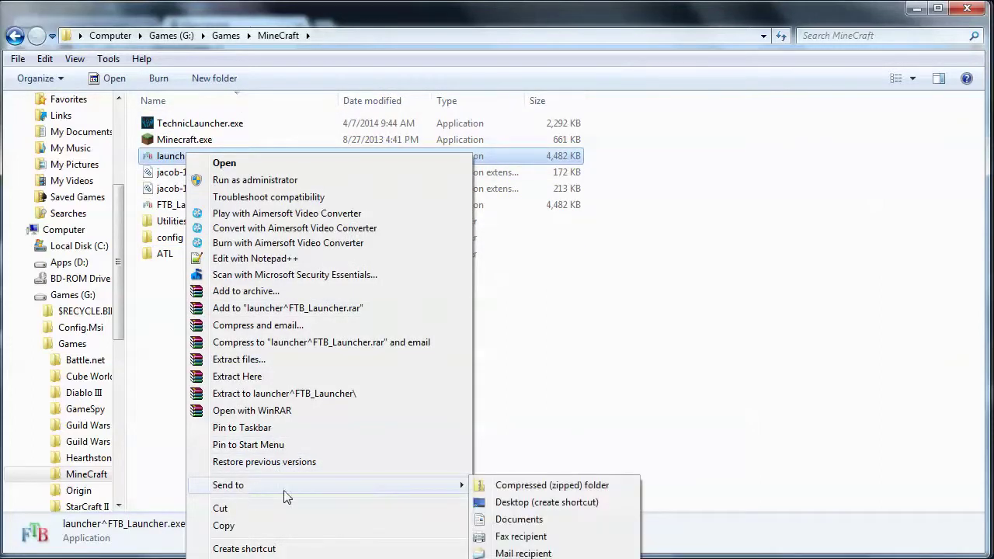
click(521, 506)
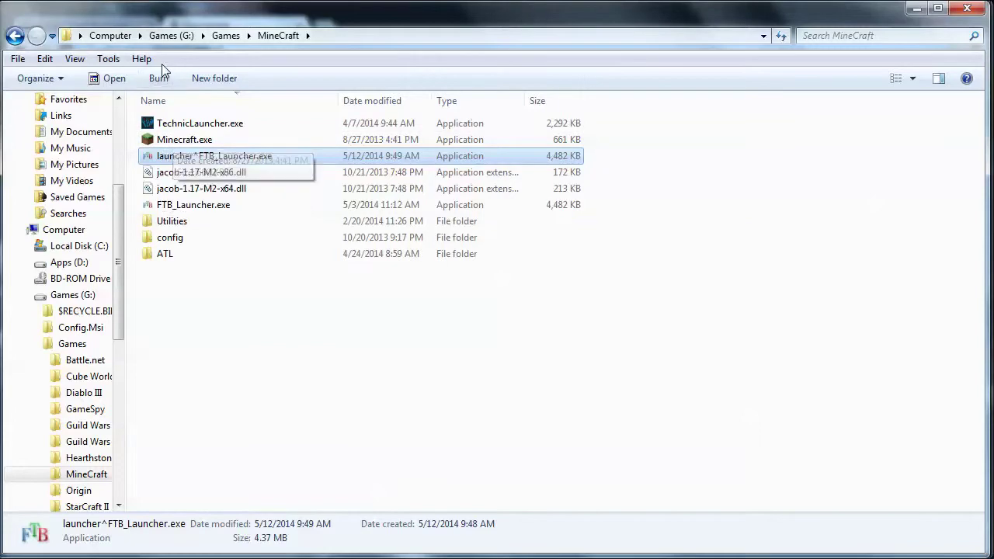
click(256, 100)
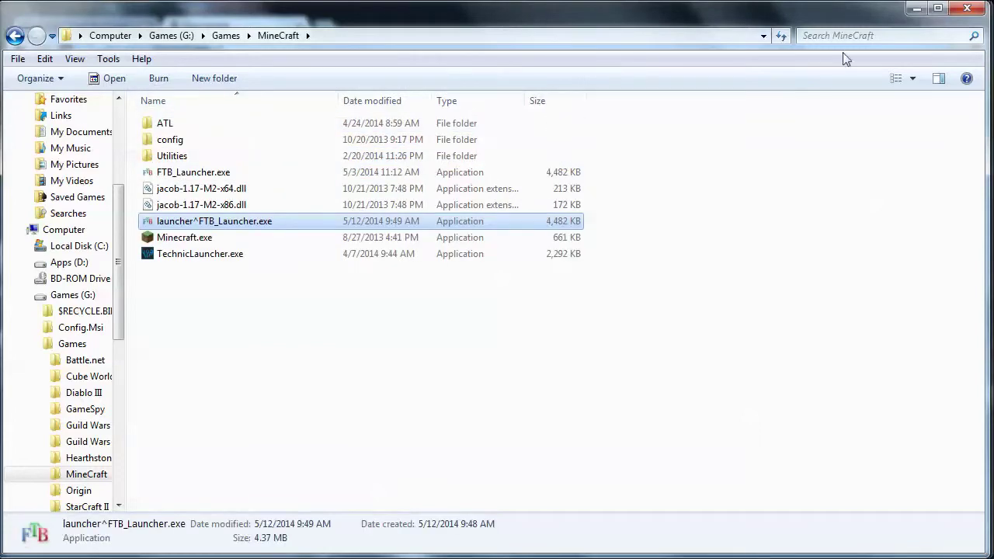
- Minimize the open windows and place the new launcher shortcut beside the Minecraft shortcut on the desktop
click(919, 11)
click(922, 10)
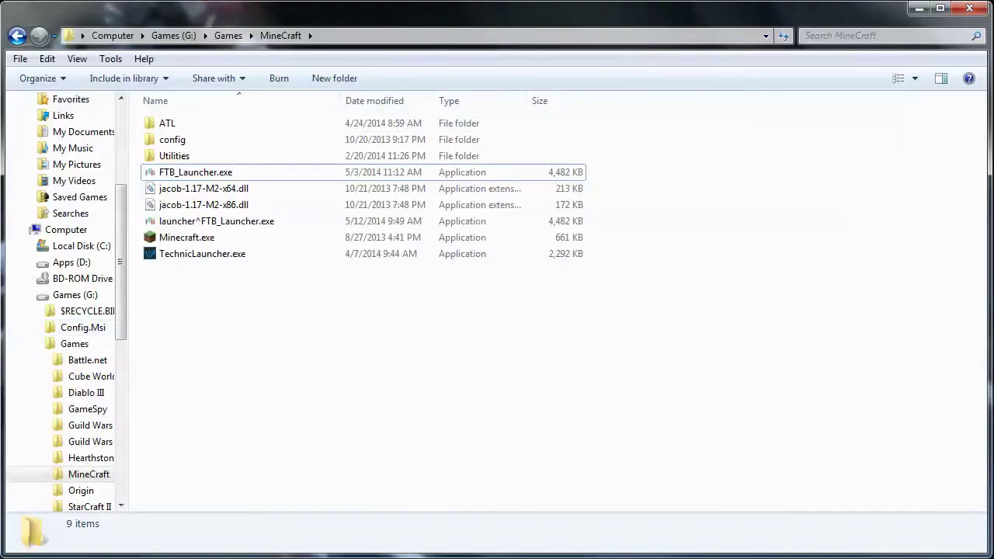
click(919, 10)
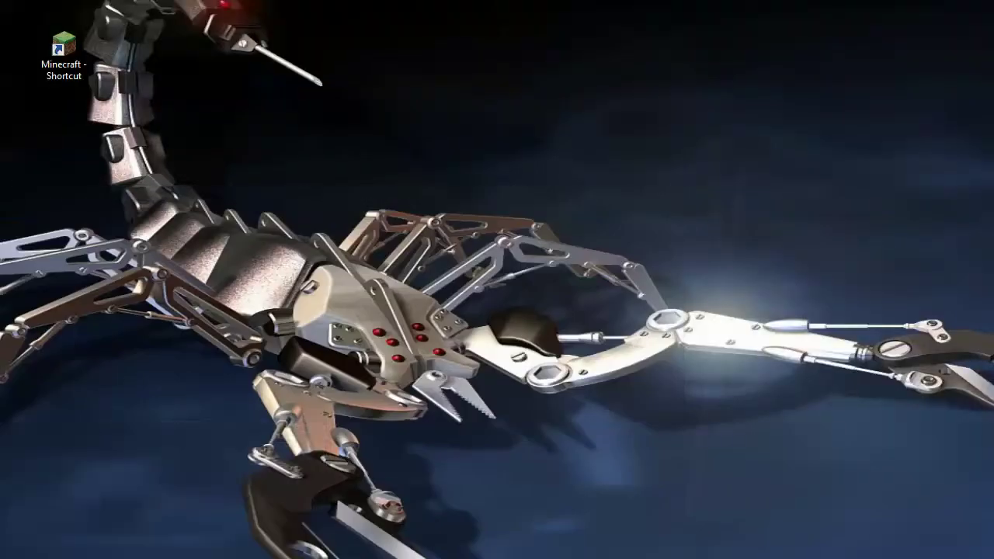
drag(1, 35, 137, 46)
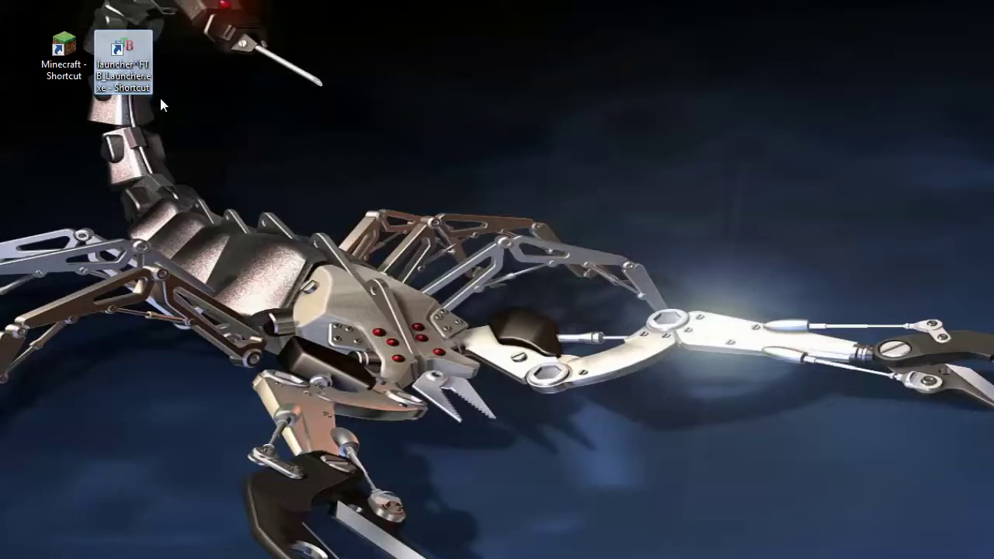
- Rename the launcher's desktop shortcut as FTB
click(127, 76)
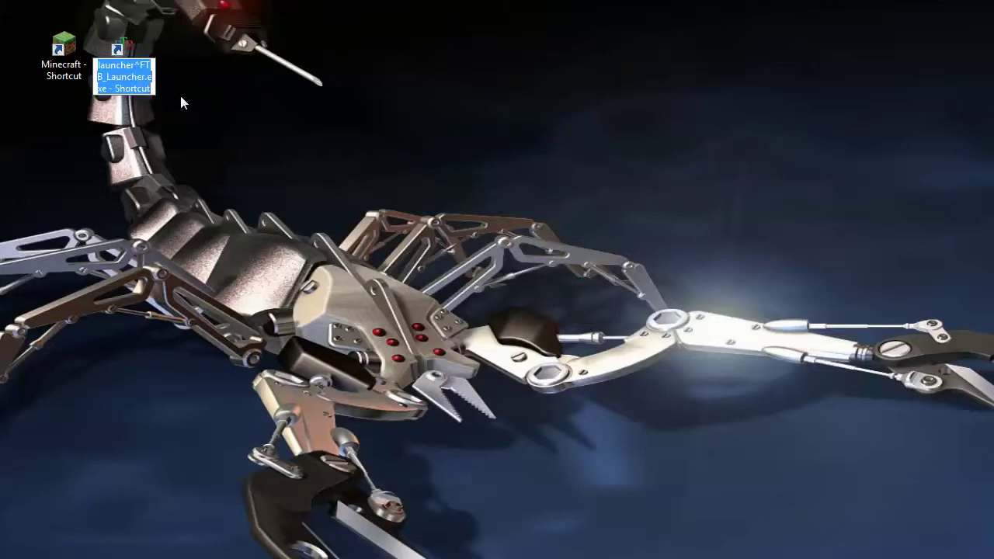
text(FTB)
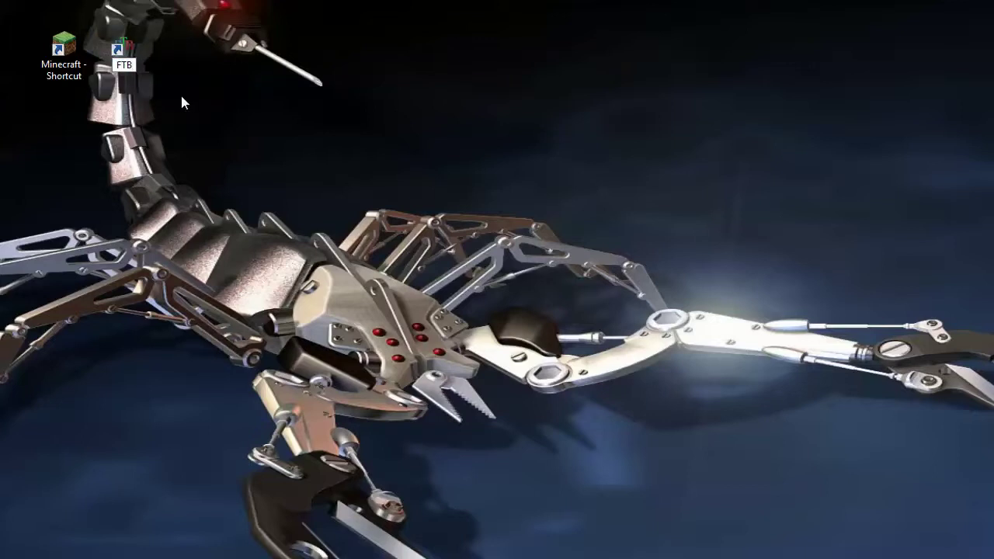
key(Return)
click(308, 150)
- Run the launcher from the FTB shortcut, turning off the option to always ask before opening this file
double_click(124, 51)
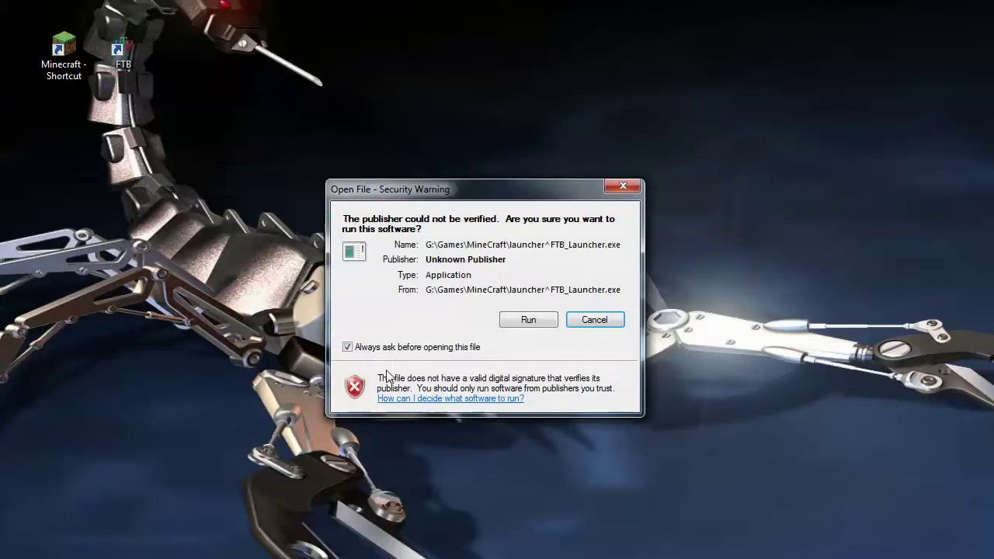
drag(444, 192, 299, 32)
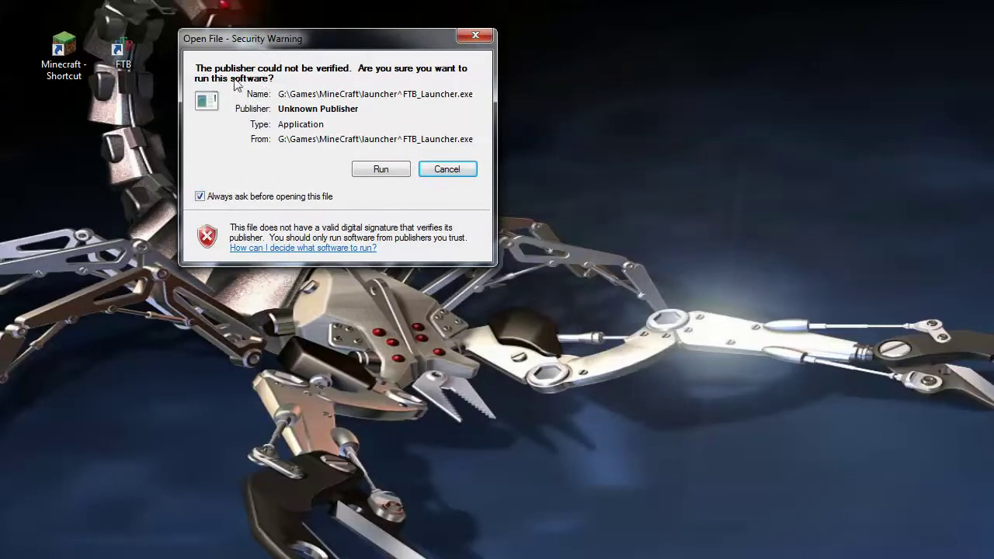
click(200, 197)
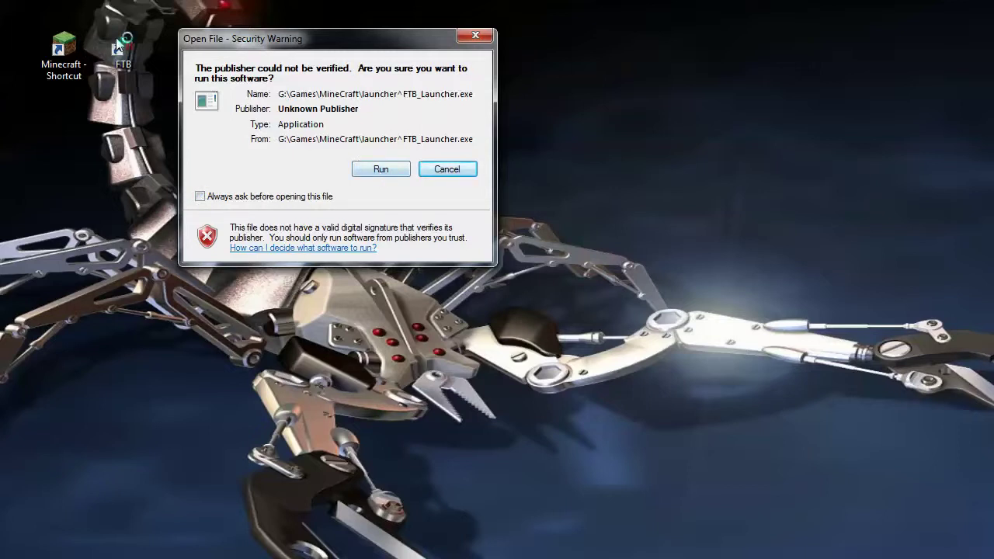
click(382, 169)
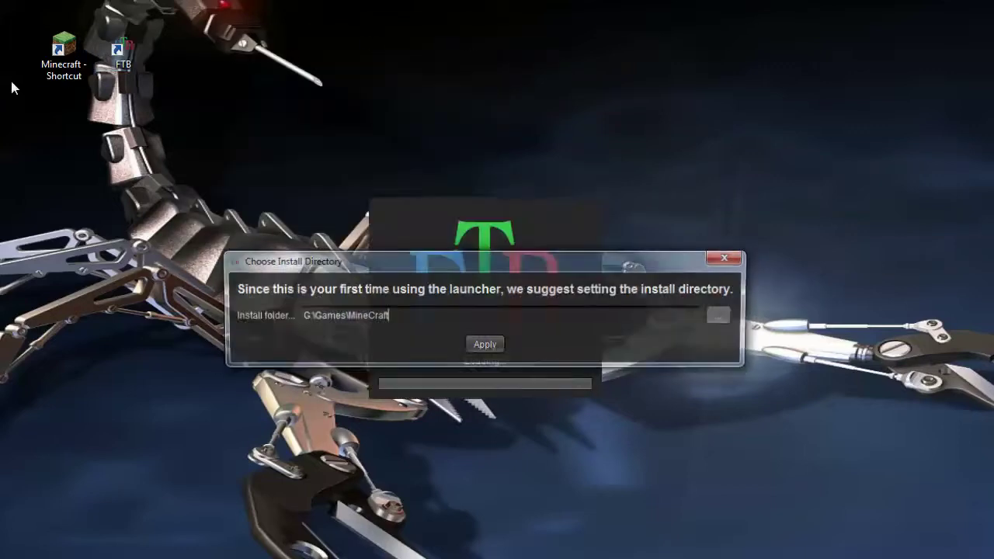
- Move the install directory dialog aside and browse for an install location in the Games folder on the Apps (D:) drive
drag(417, 260, 351, 59)
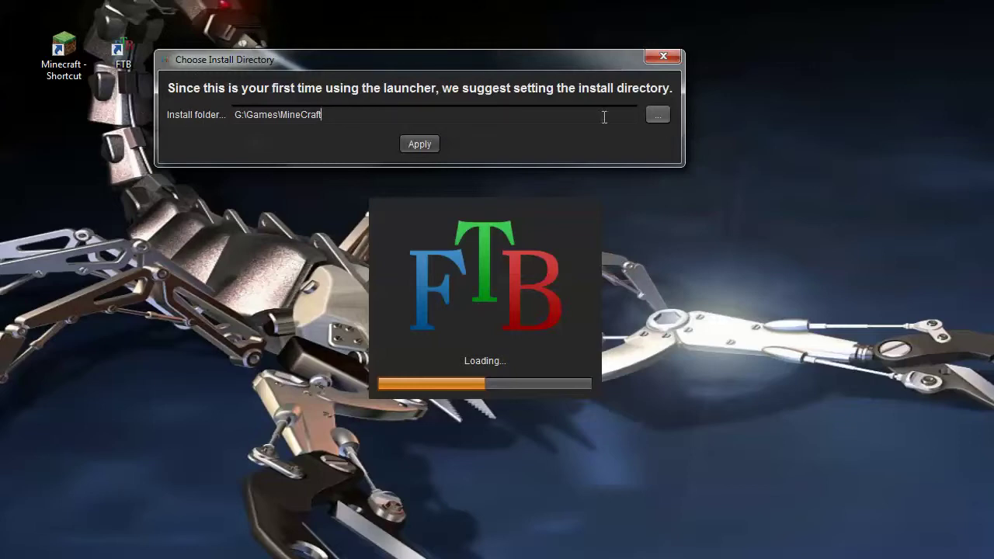
click(660, 117)
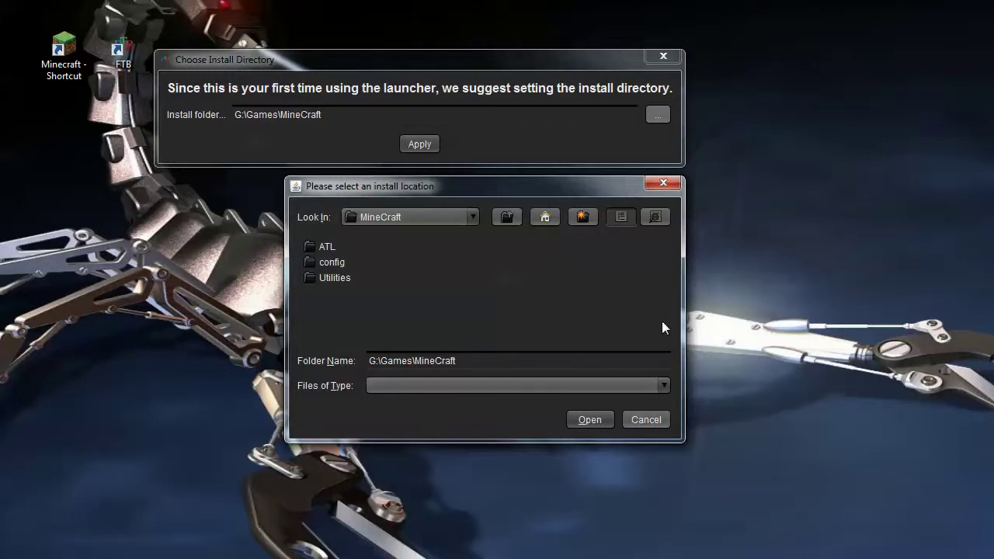
click(471, 216)
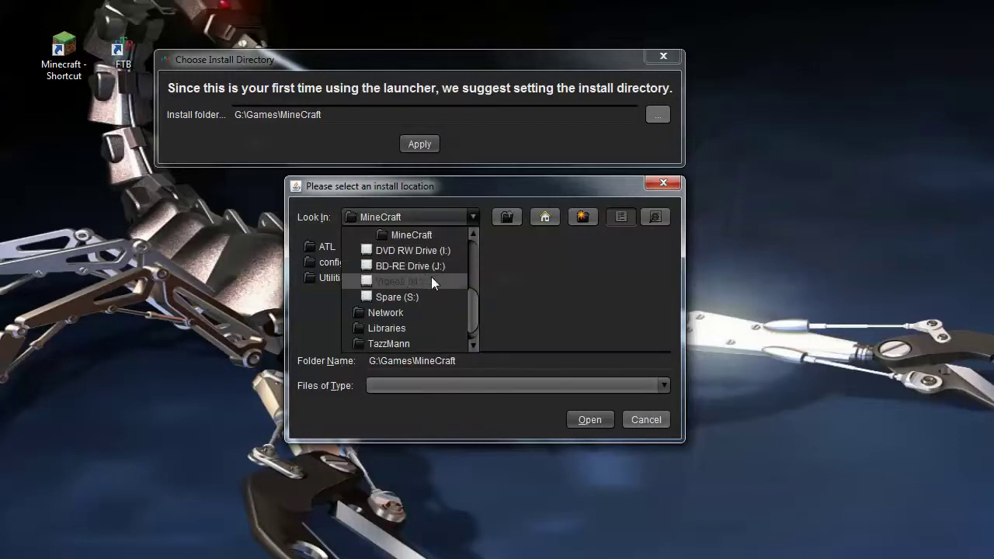
scroll(436, 291, up, 3)
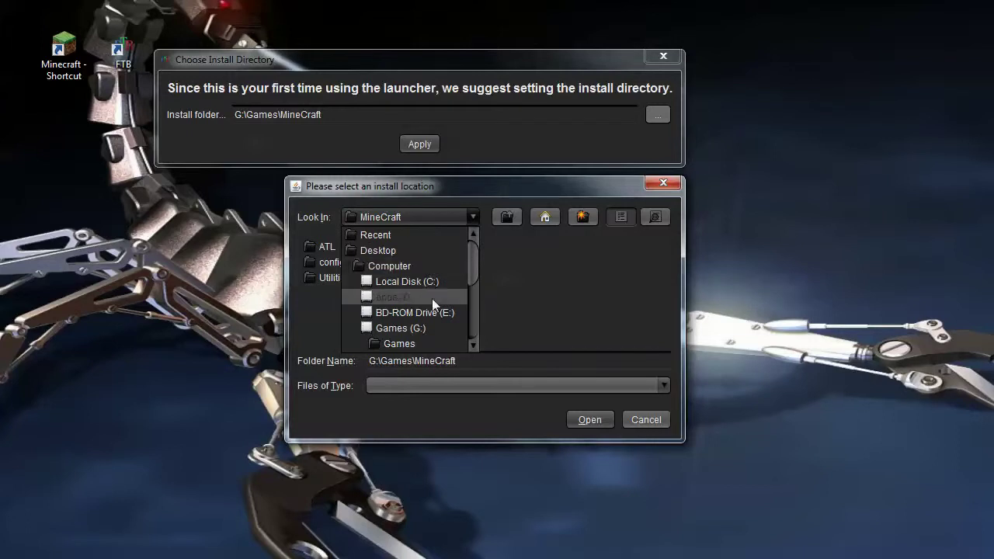
click(432, 299)
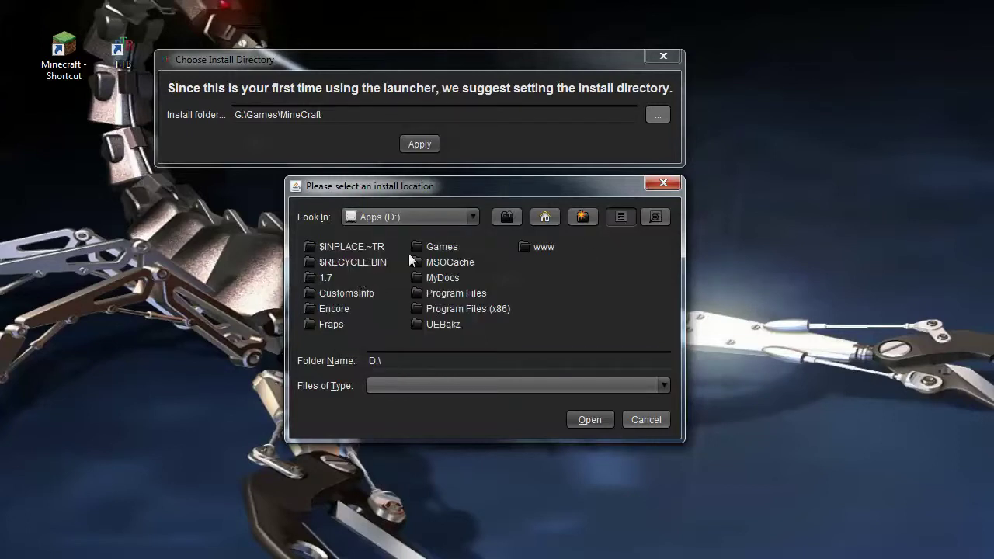
double_click(438, 249)
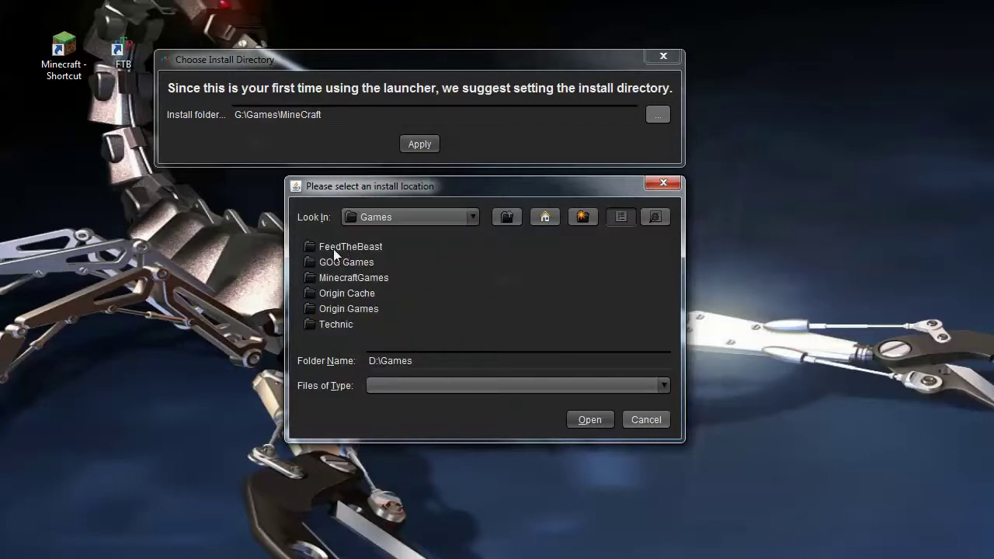
click(387, 385)
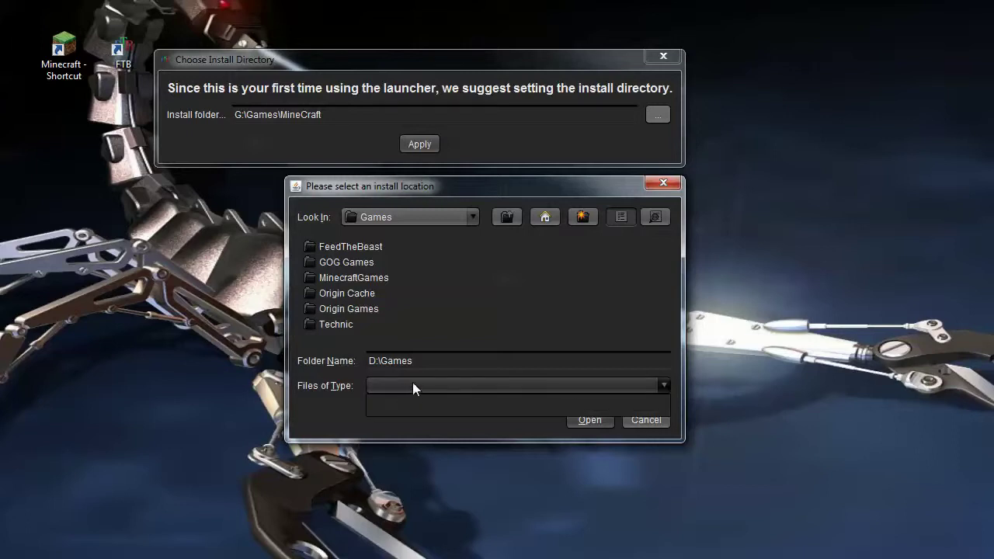
click(403, 382)
click(438, 359)
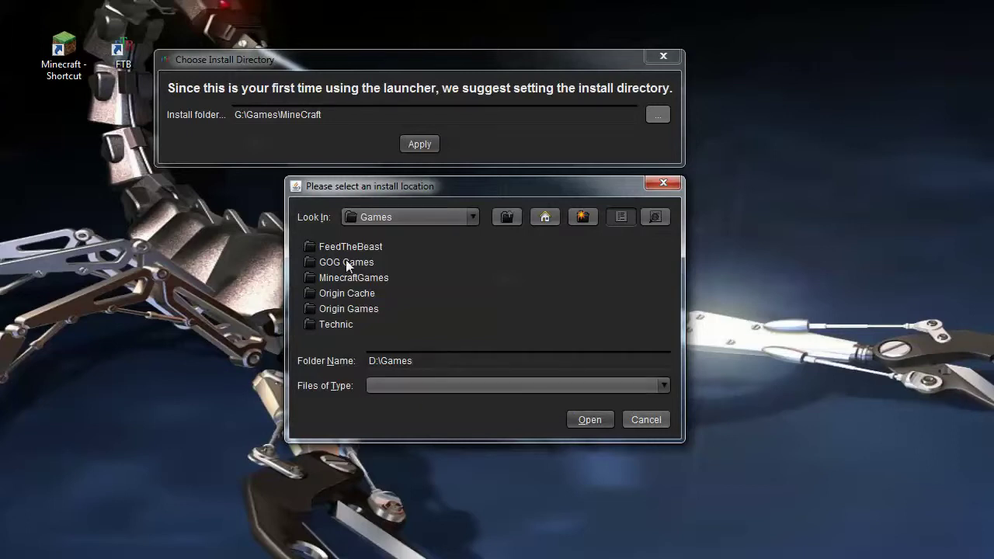
- Create a new folder named FTB inside D:\Games
click(582, 218)
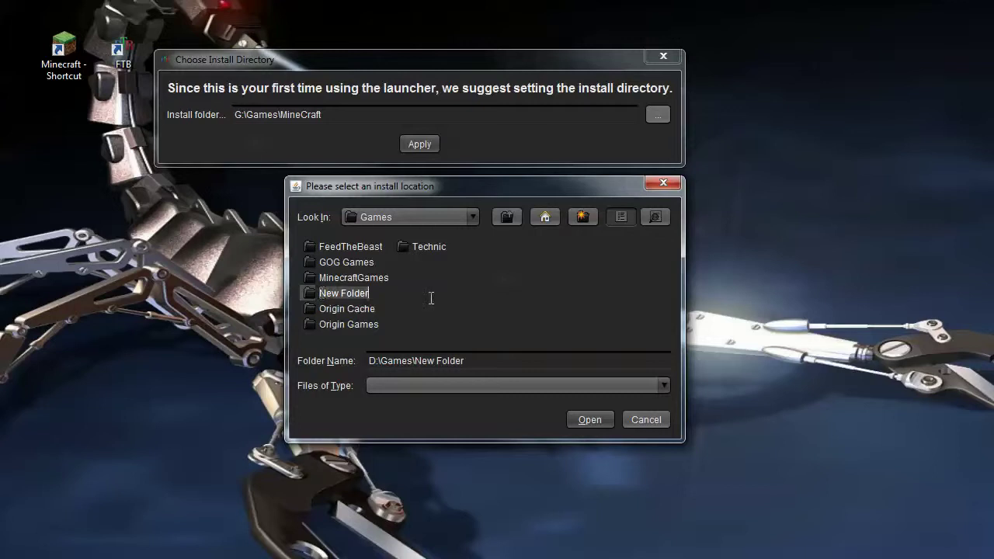
text(T)
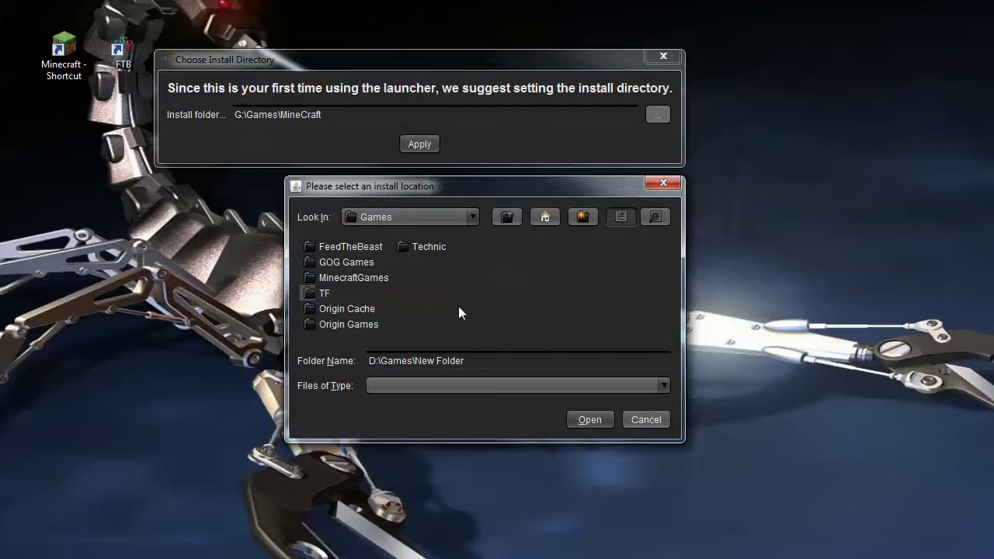
key(BackSpace)
text(FTBB)
key(BackSpace)
click(583, 412)
click(480, 294)
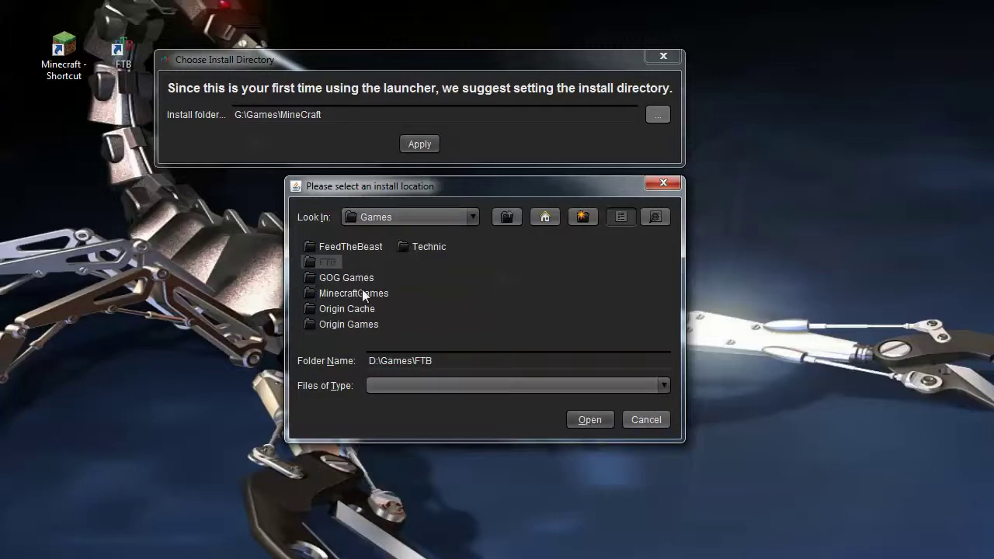
- Choose D:\Games\FTB as the launcher's install folder and apply it
double_click(310, 261)
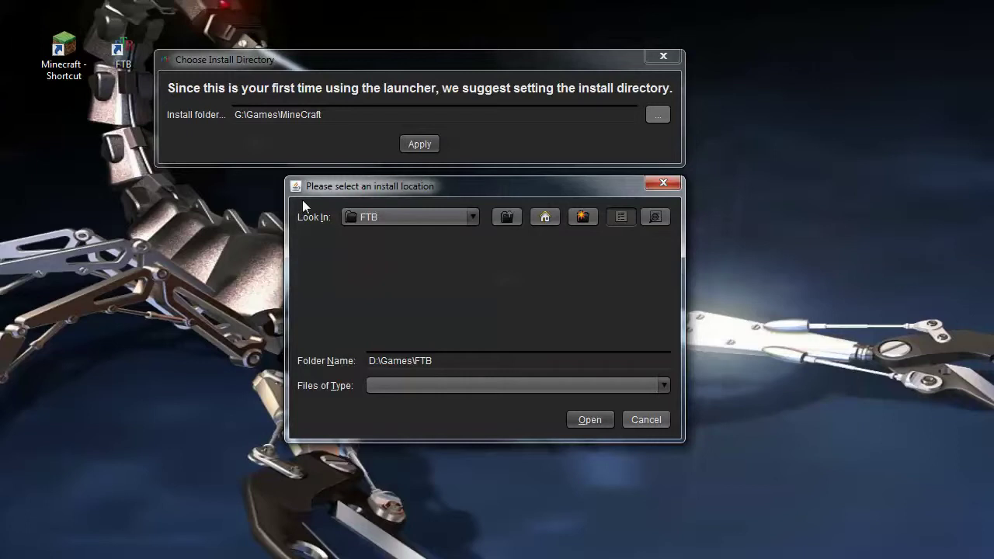
click(588, 419)
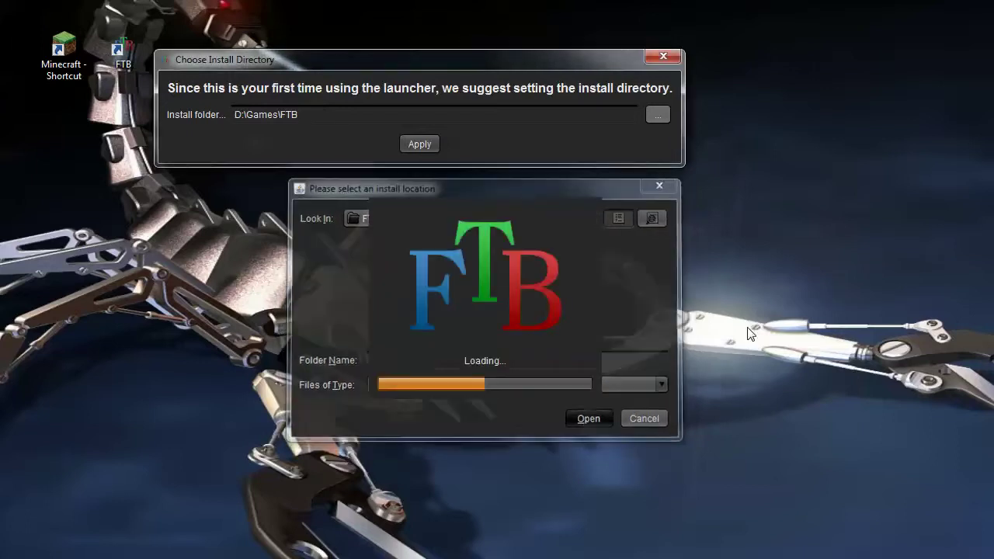
click(421, 145)
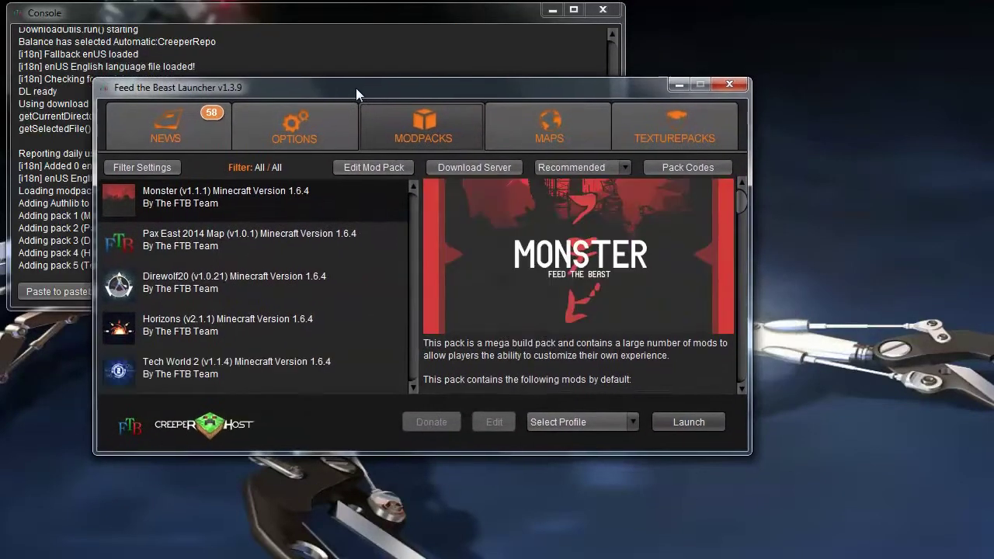
- Examine the console's log detail levels and log source filter choices
click(346, 27)
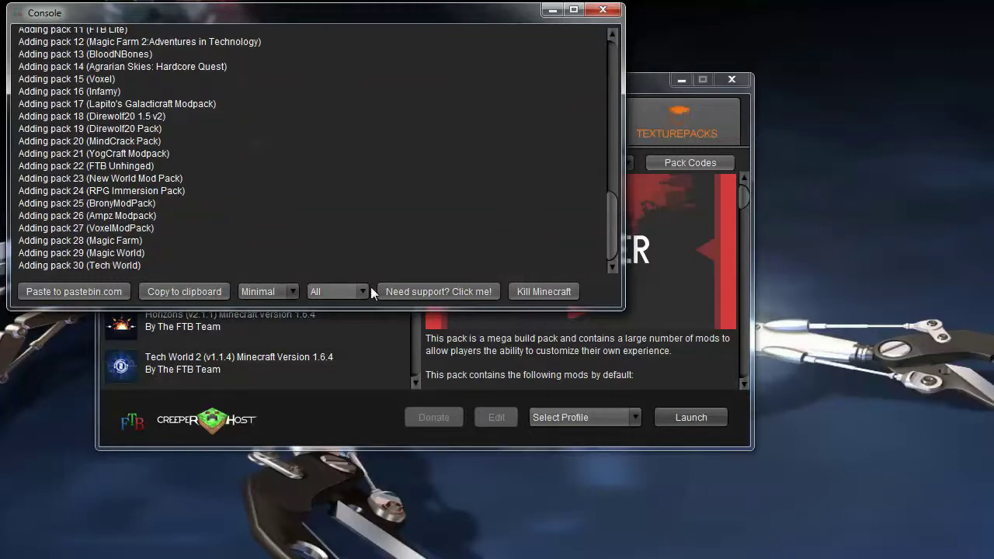
click(295, 294)
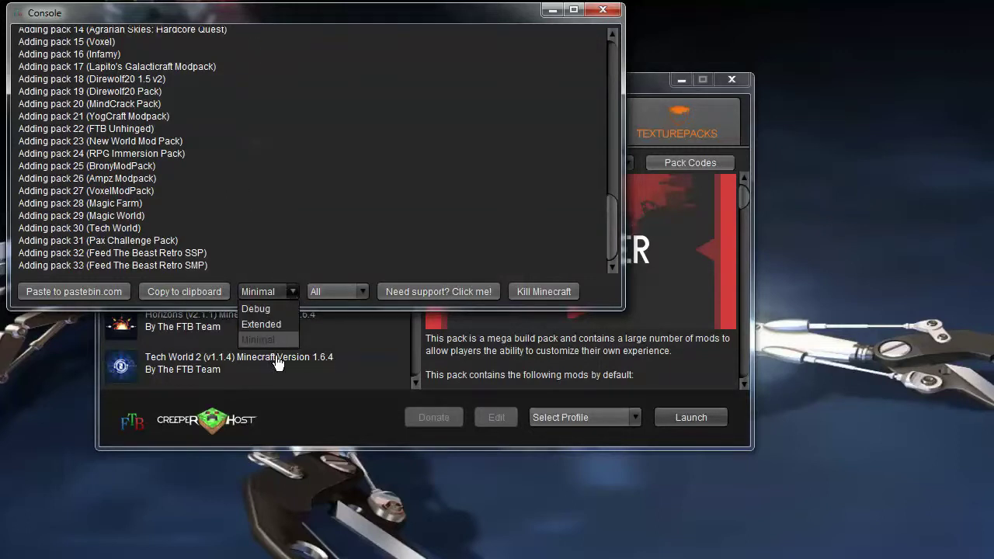
click(411, 162)
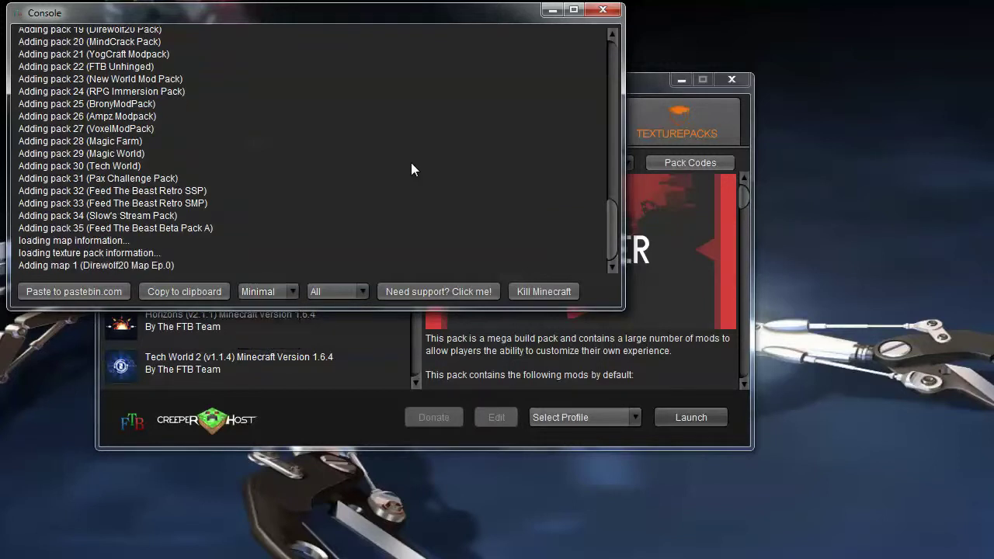
click(362, 291)
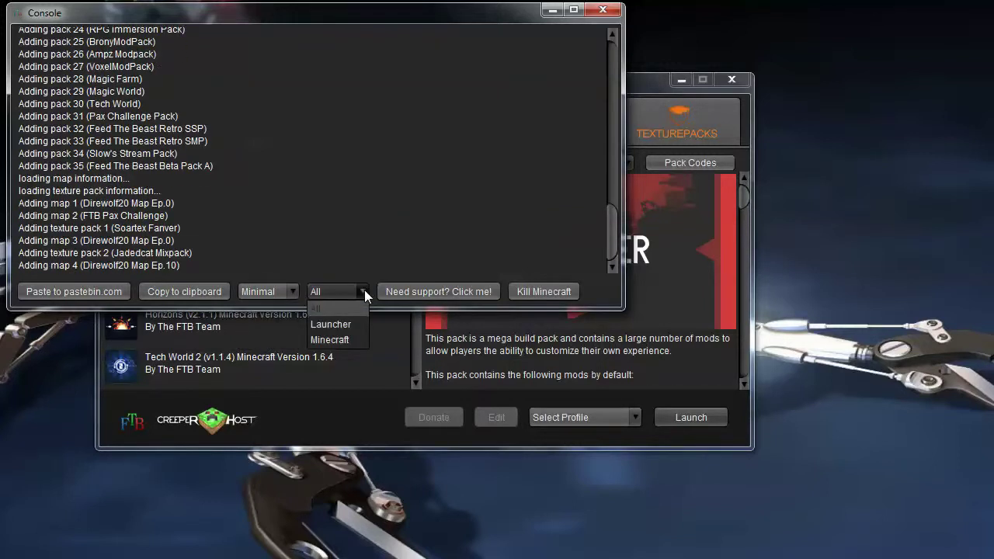
click(354, 343)
click(306, 17)
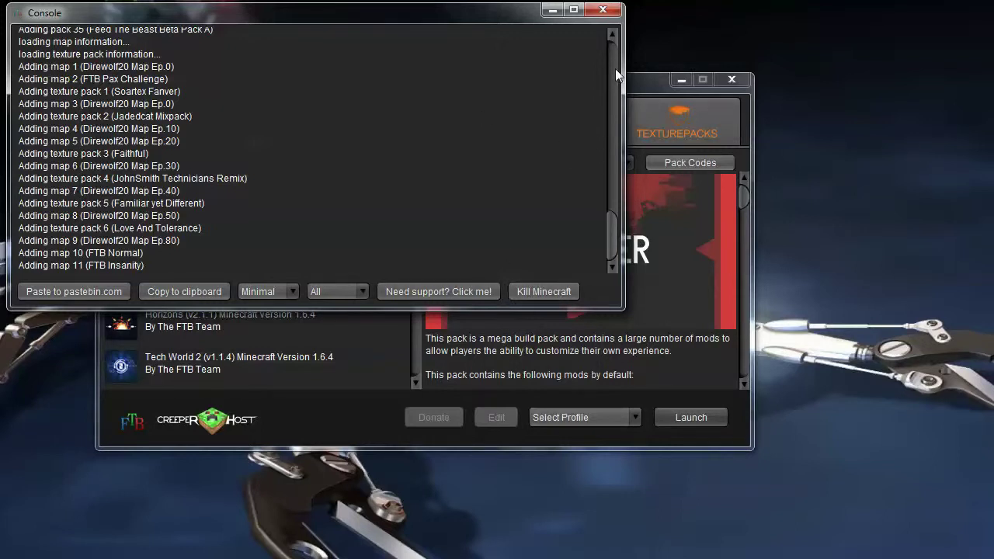
- Minimize the console and reposition the launcher window on the desktop
click(553, 11)
drag(425, 83, 330, 13)
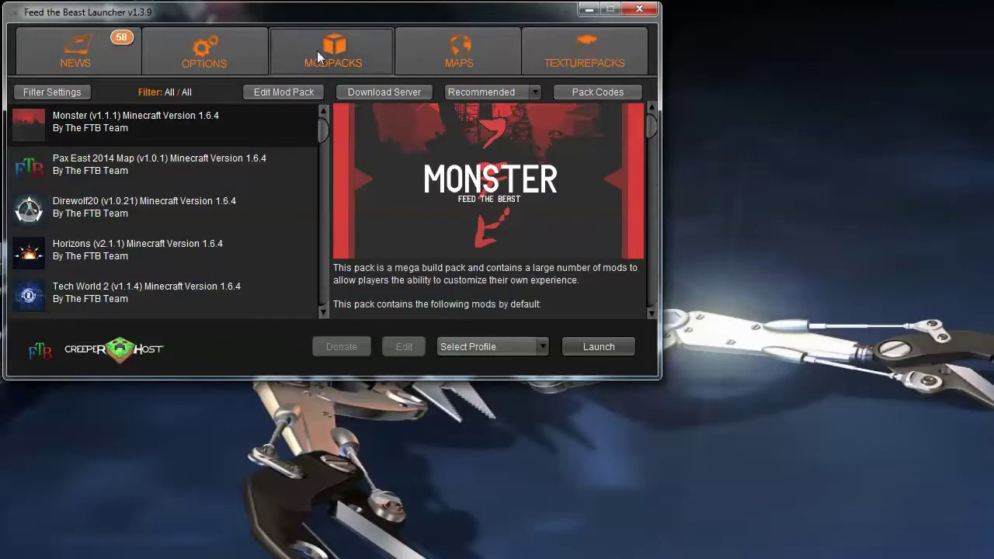
drag(268, 5, 365, 49)
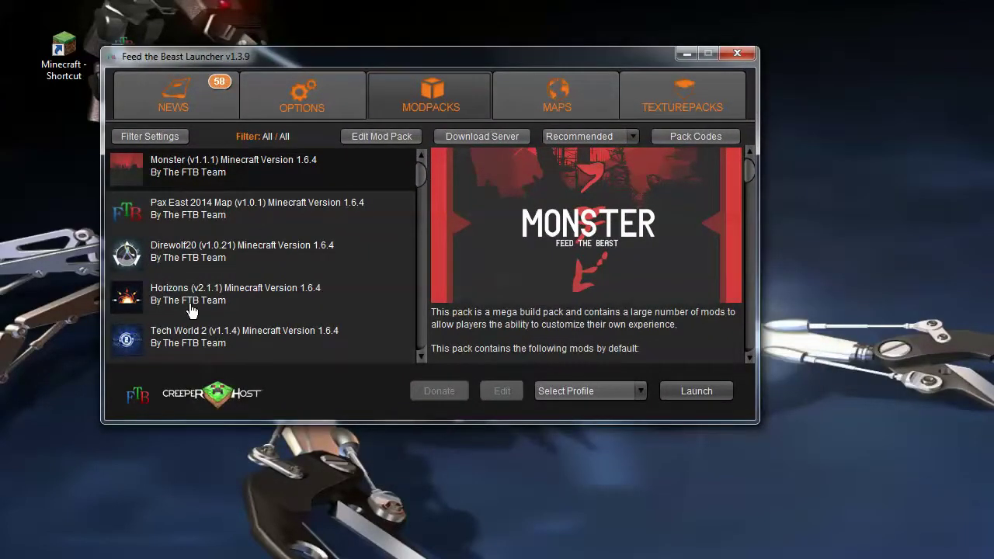
- View the launcher's news article about the future of FTB modpacks in 1.7
click(163, 96)
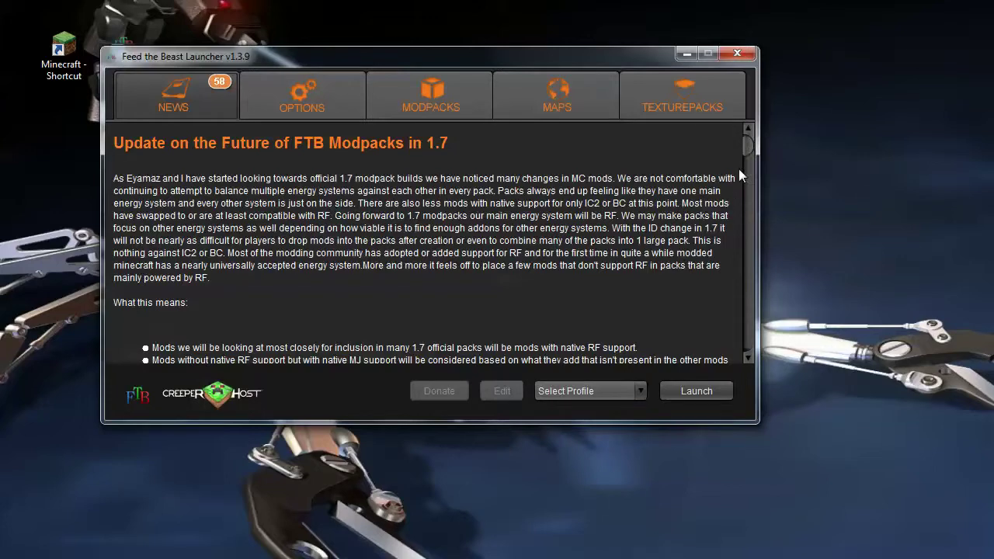
drag(748, 144, 748, 116)
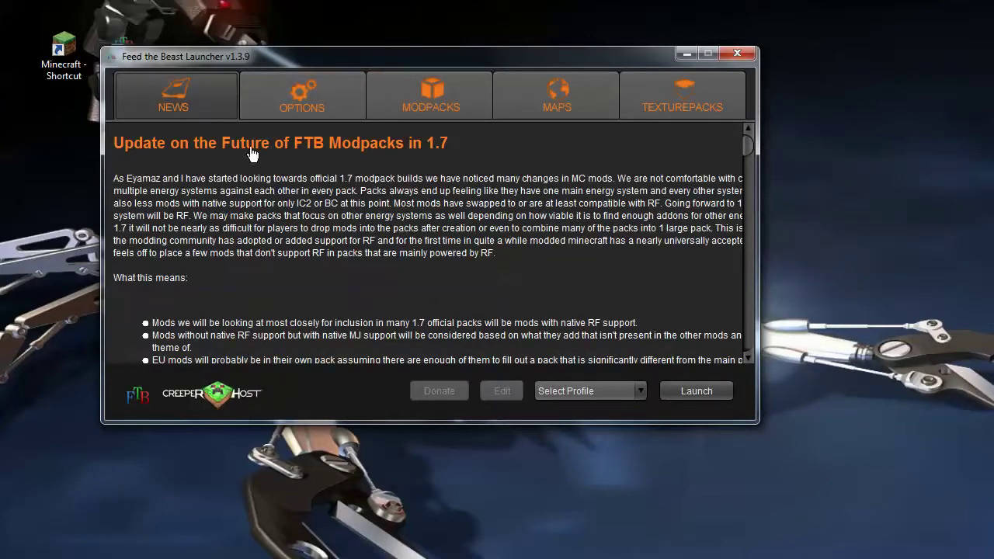
- Explore the launcher options by trying a higher maximum RAM, returning it to 2.0 GB, and checking the available languages
click(294, 101)
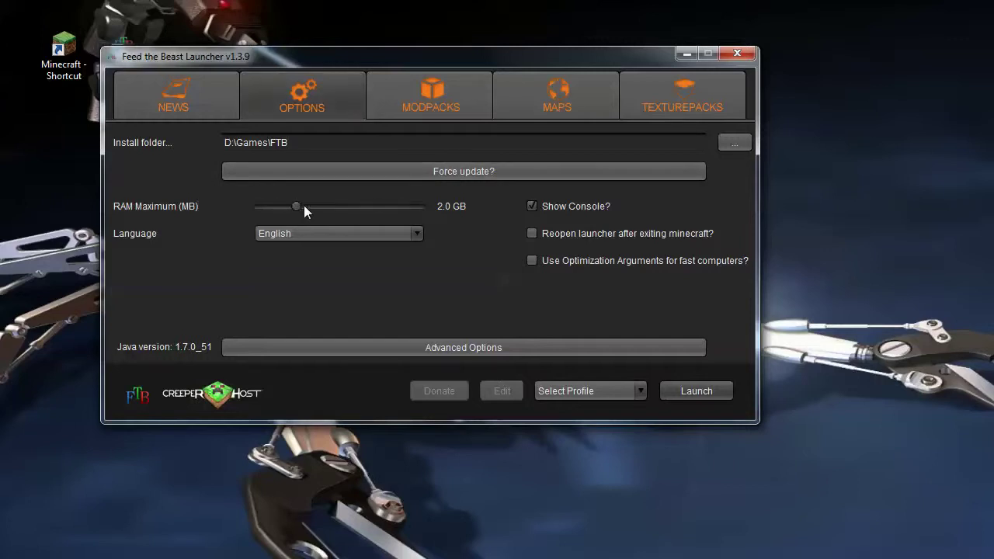
drag(296, 205, 372, 201)
drag(434, 208, 300, 208)
click(415, 231)
click(414, 231)
click(419, 232)
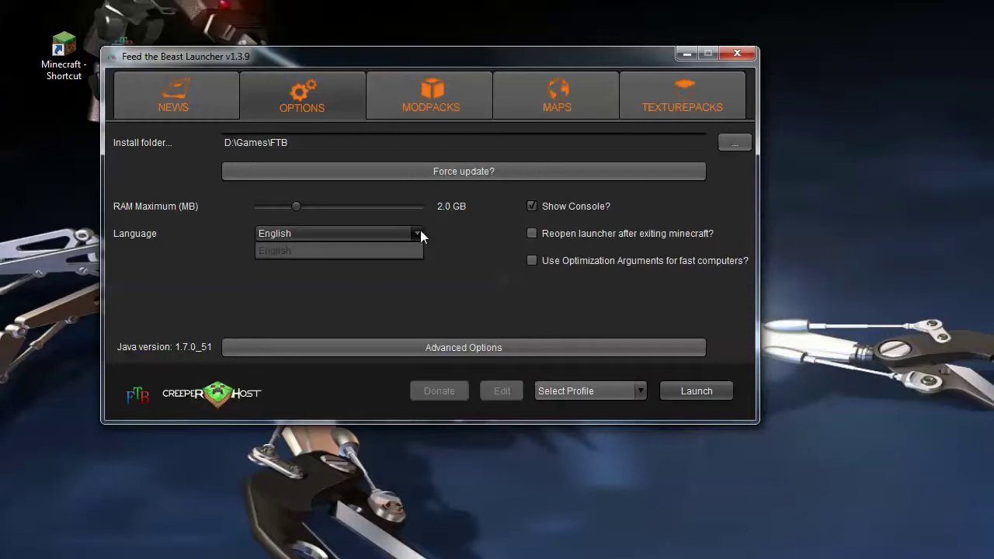
click(419, 232)
- Check the download locations in the advanced options and set the Minecraft window size to 1280 x 720
click(469, 349)
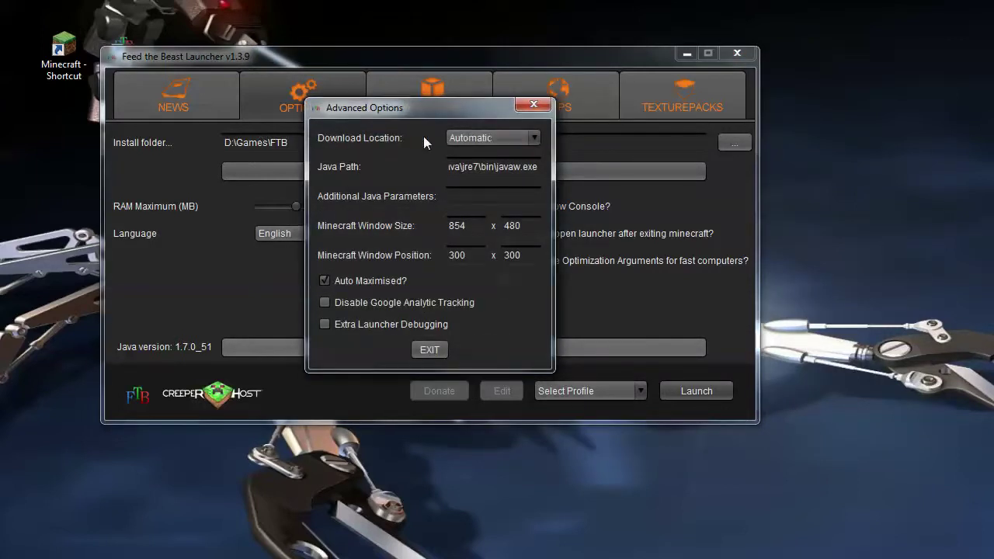
click(535, 138)
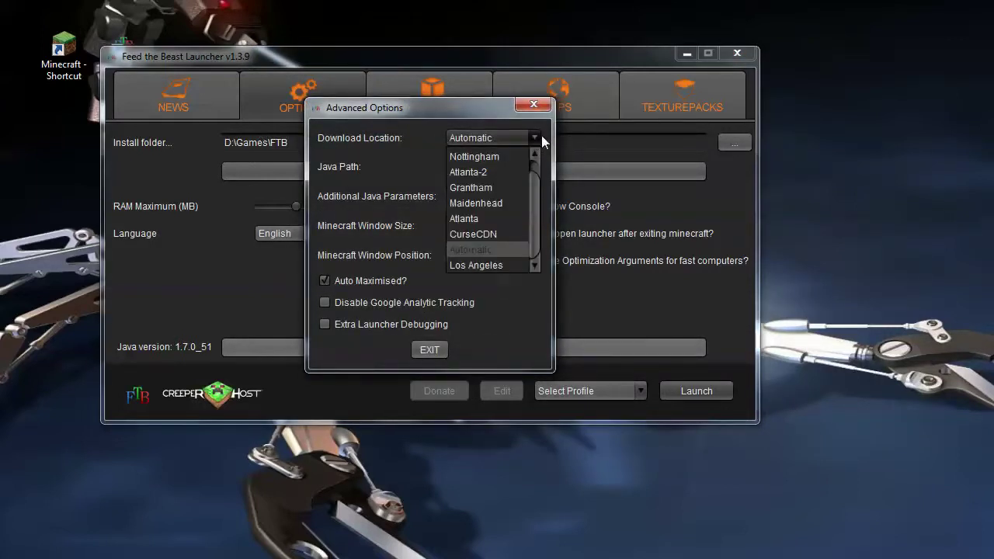
click(469, 108)
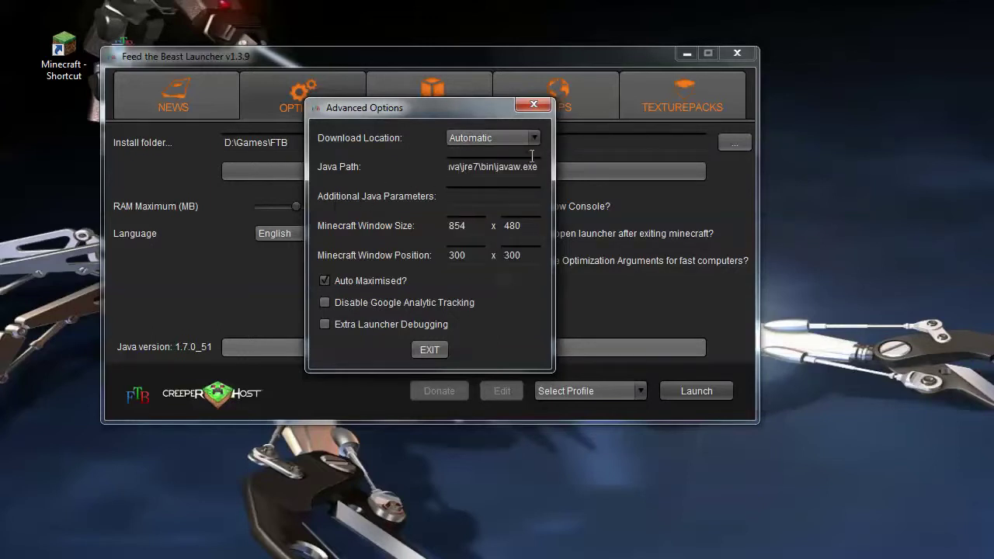
double_click(449, 227)
text(1280)
key(Tab)
text(720)
click(430, 350)
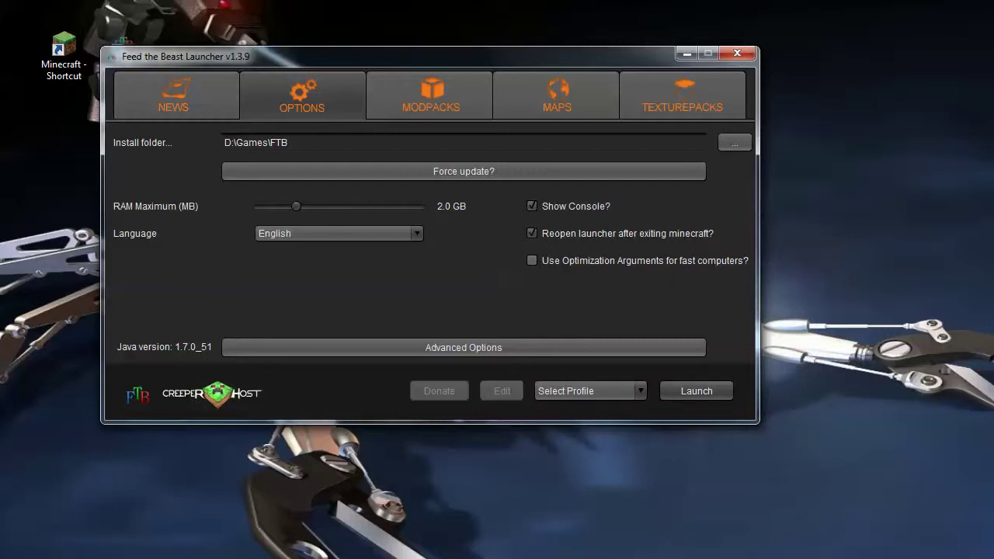
- Look over the modpacks and the available maps, including the FTB Pax Challenge map's description
click(450, 97)
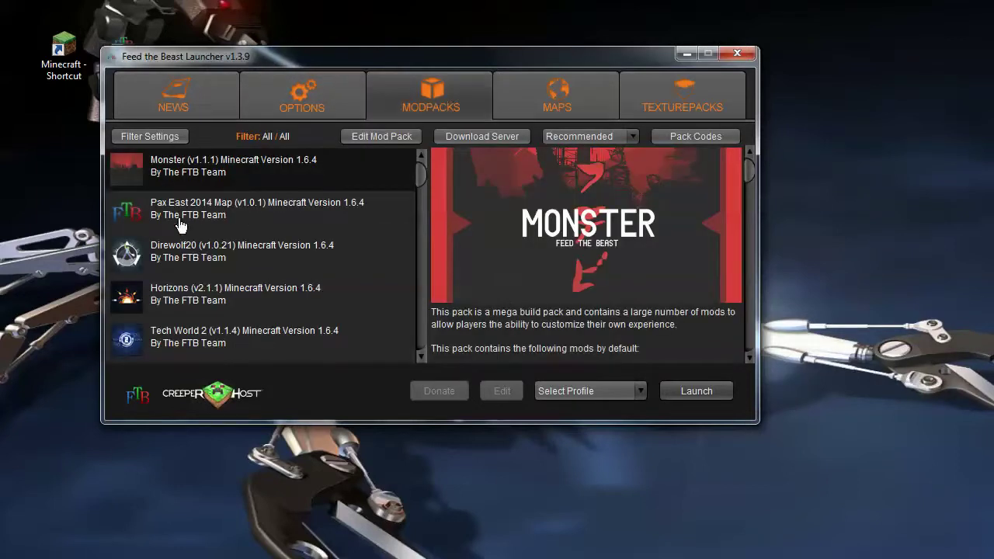
click(570, 101)
drag(425, 331, 421, 194)
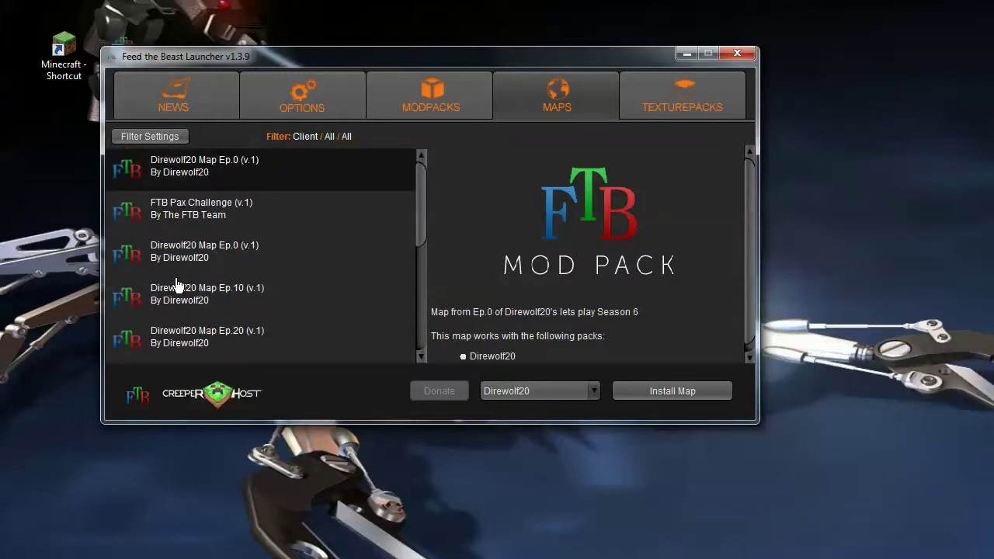
drag(422, 210, 408, 337)
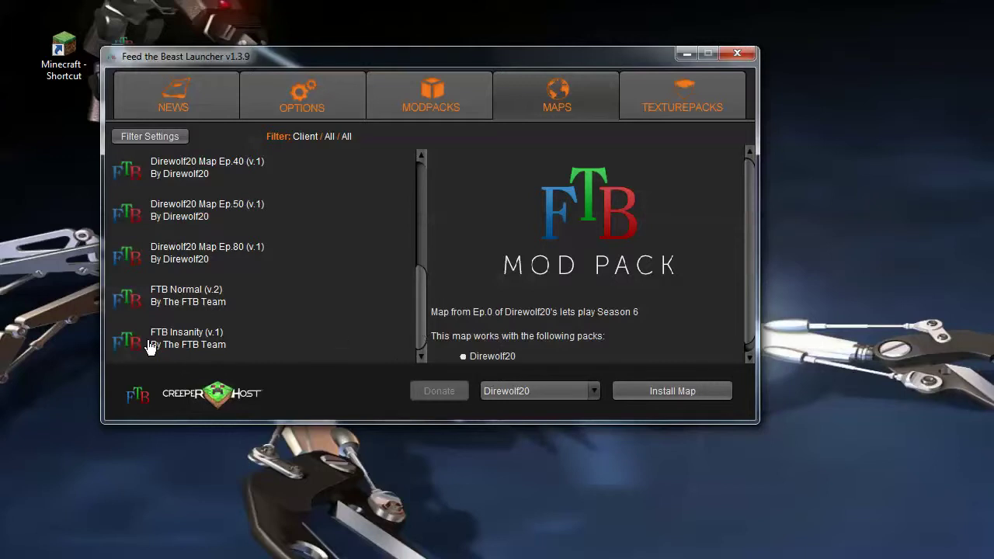
drag(419, 318, 416, 179)
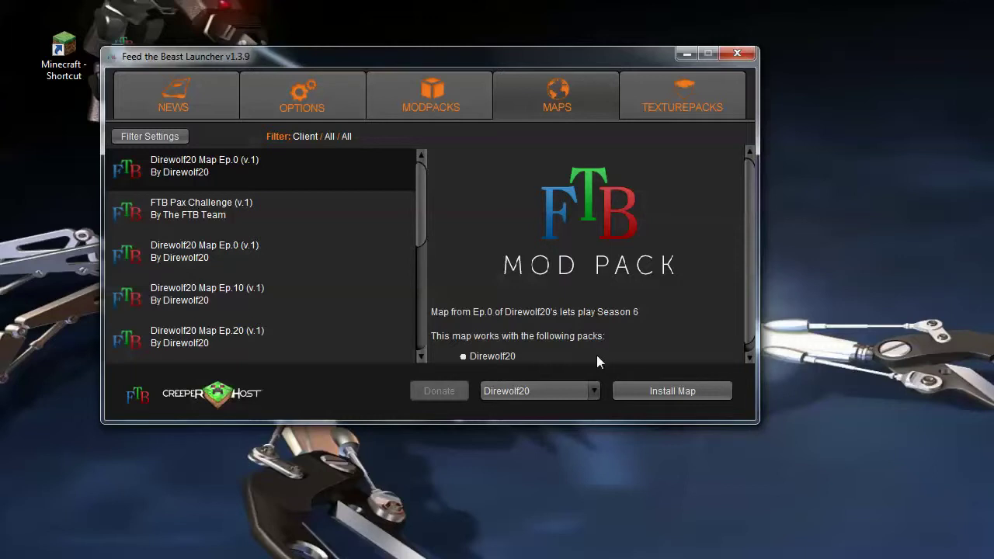
click(193, 207)
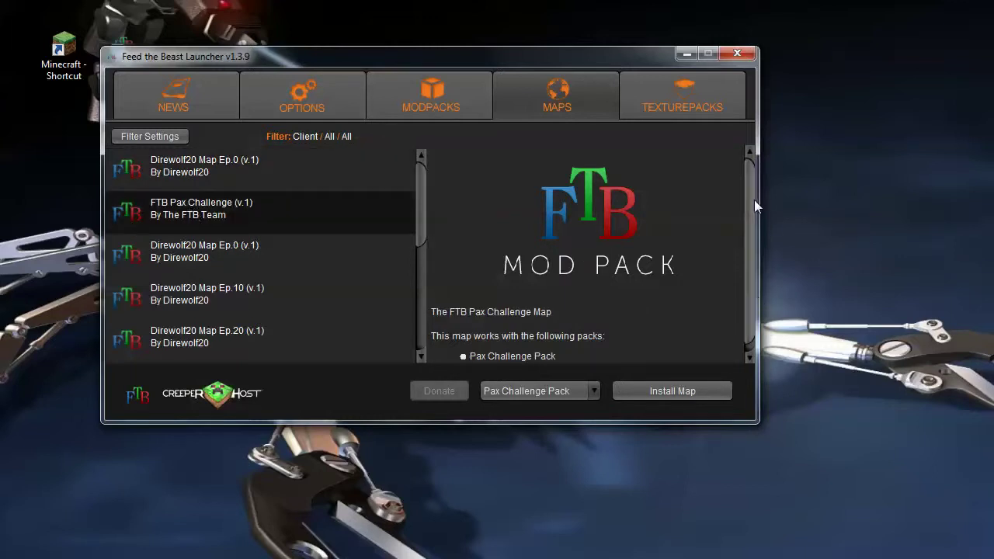
scroll(752, 199, down, 1)
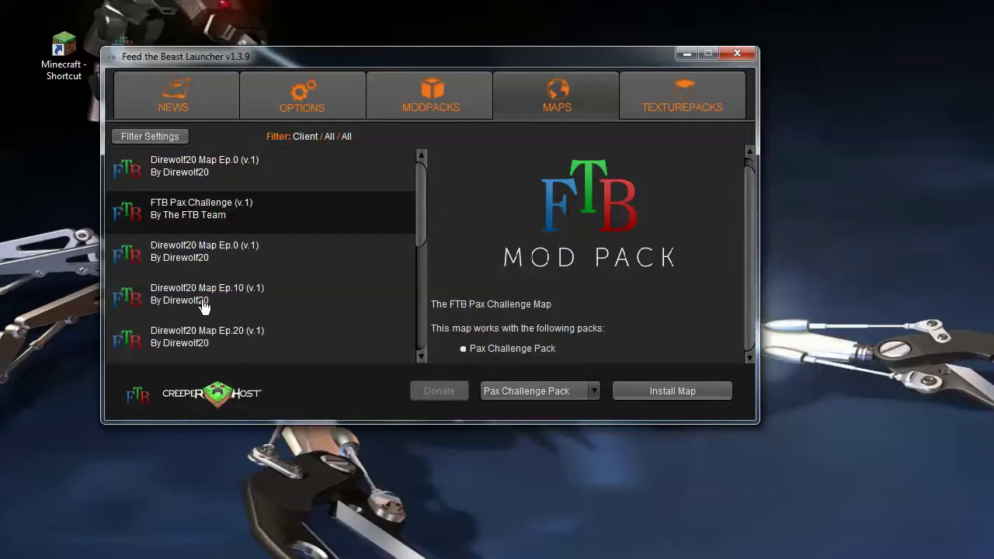
- Compare the descriptions and compatible modpacks of the first Direwolf20 Ep.0 map, the FTB Pax Challenge map and the second Direwolf20 Ep.0 map
click(243, 181)
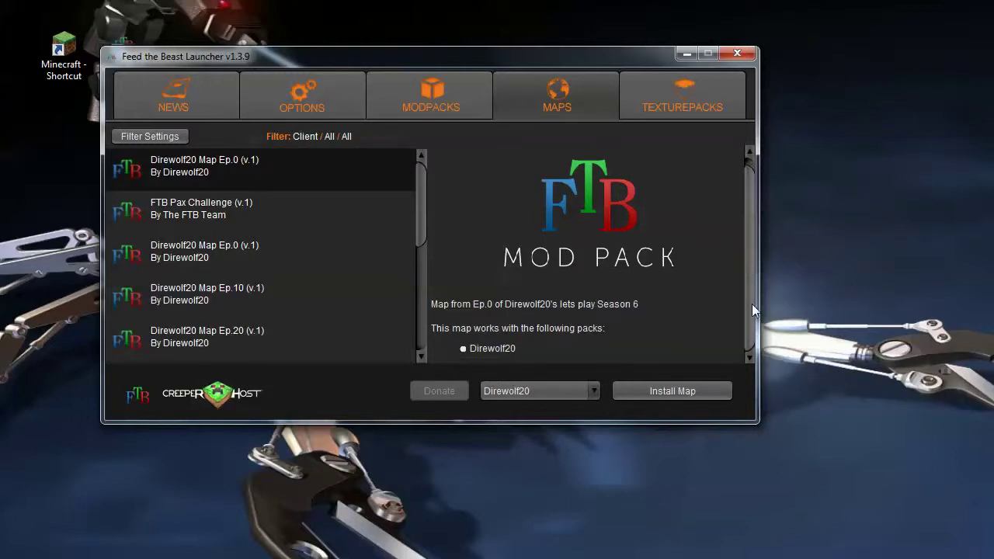
click(196, 212)
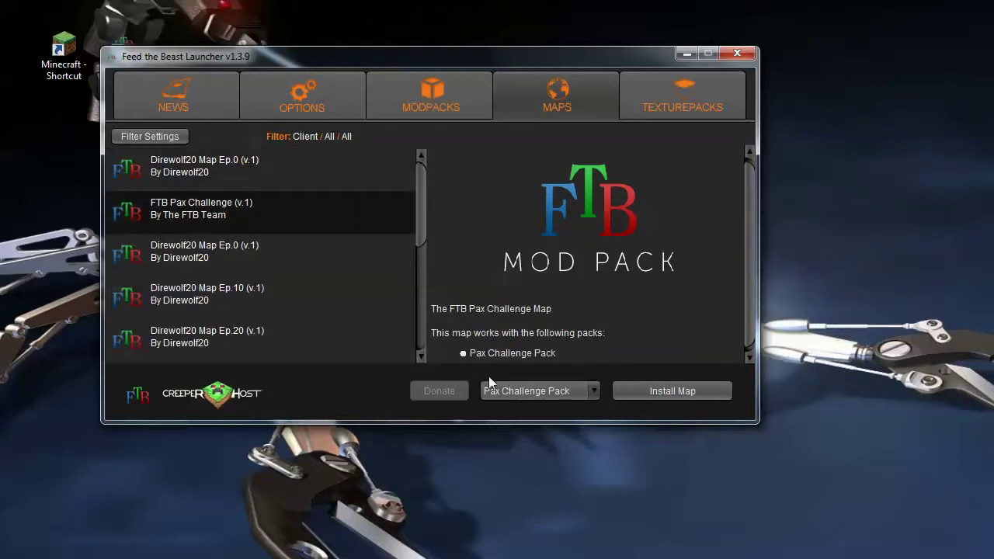
click(212, 170)
click(595, 394)
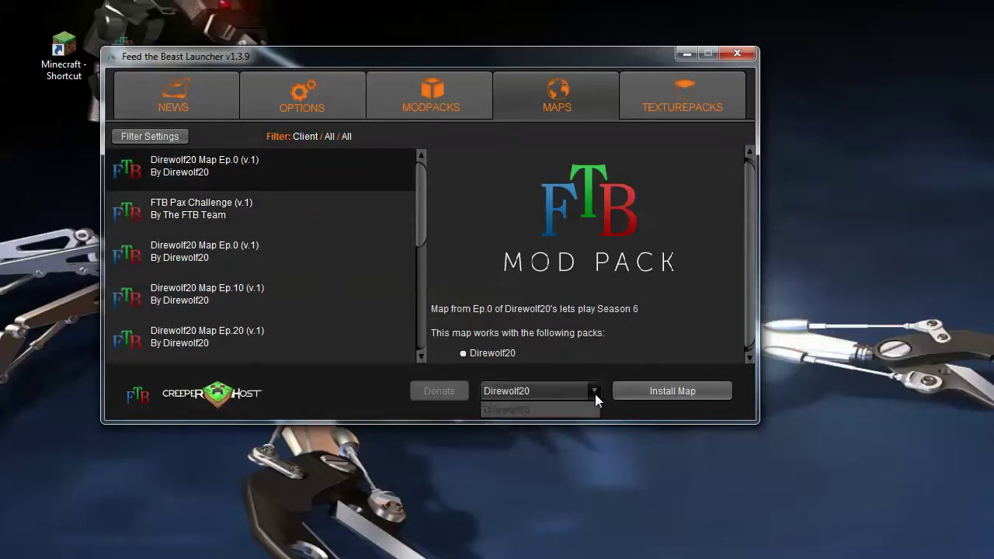
click(595, 394)
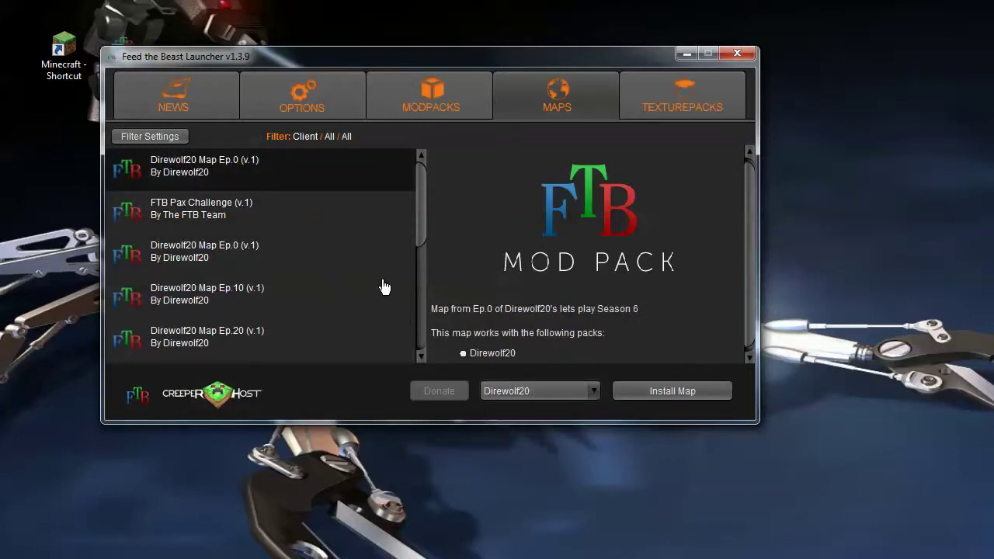
click(592, 392)
click(181, 224)
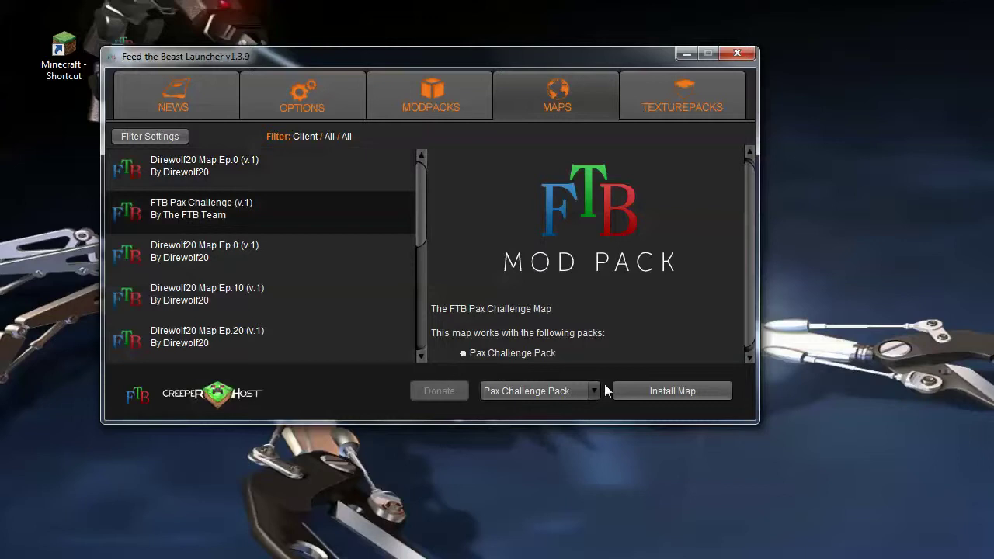
click(595, 392)
click(594, 392)
click(186, 259)
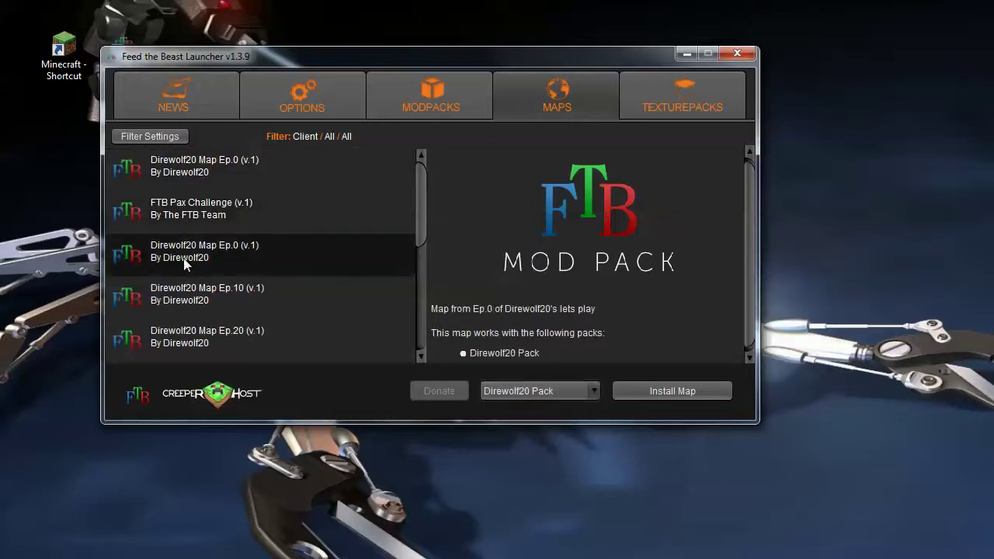
click(596, 391)
click(596, 393)
- Check which modpacks the FTB Insanity and FTB Normal maps can be installed for
drag(423, 203, 416, 321)
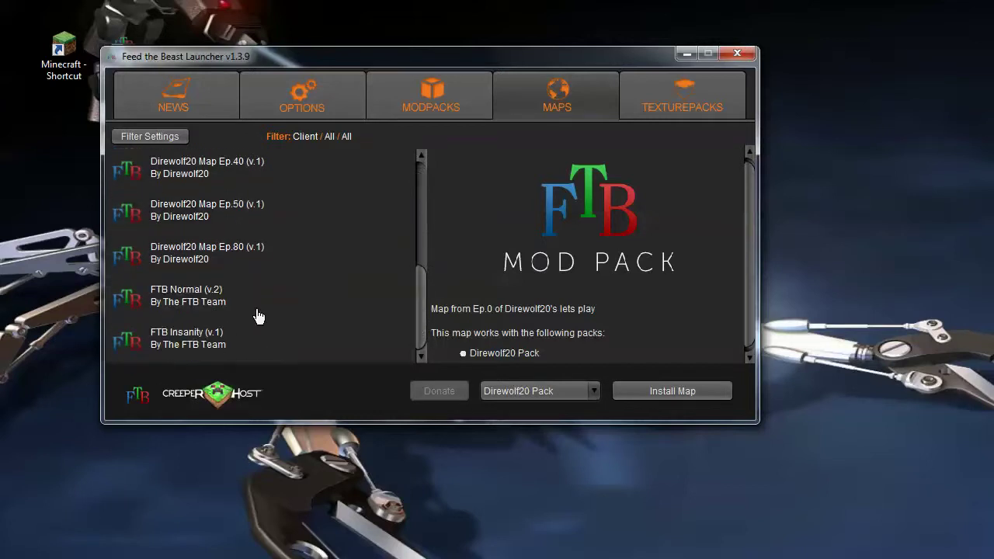
click(208, 349)
click(594, 391)
click(595, 394)
click(295, 309)
click(594, 391)
click(596, 390)
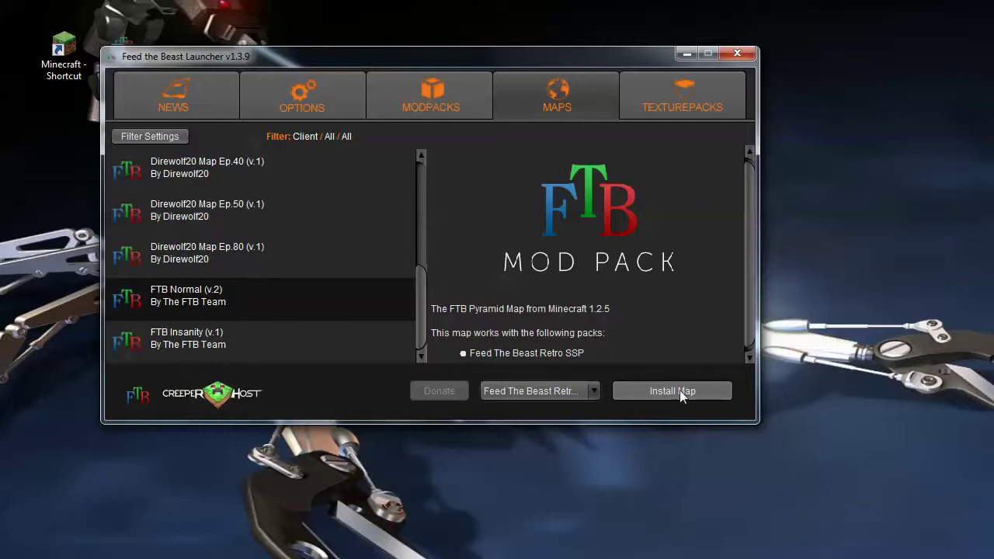
drag(424, 319, 434, 156)
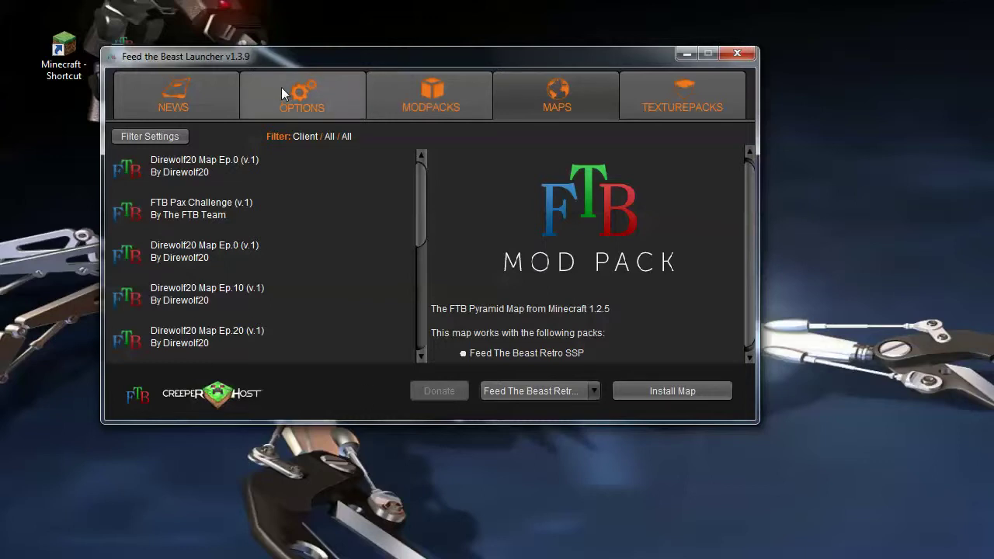
- Look through the available texture packs and their descriptions, from Soartex Fanver to Love And Tolerance
click(667, 90)
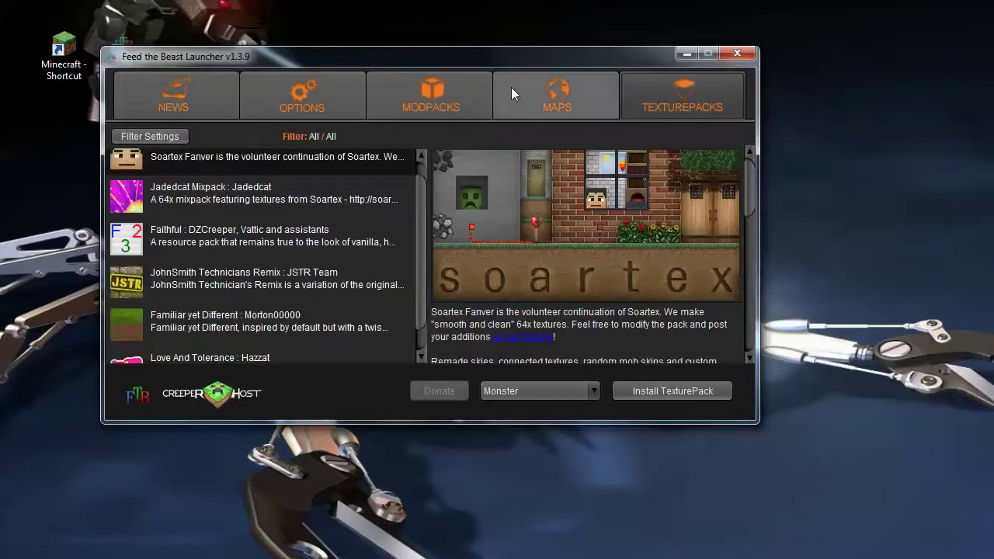
scroll(258, 212, up, 1)
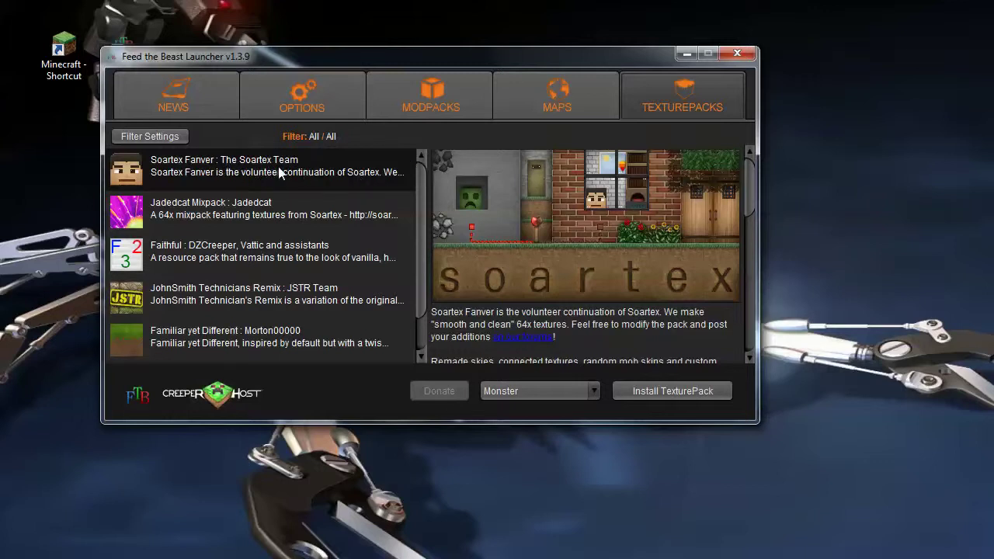
click(247, 217)
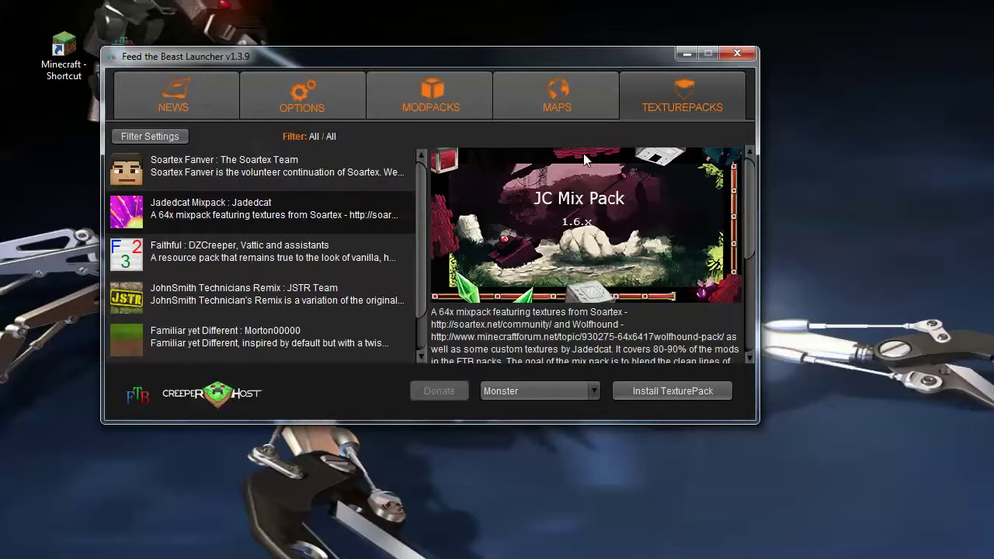
click(194, 177)
click(218, 273)
click(219, 307)
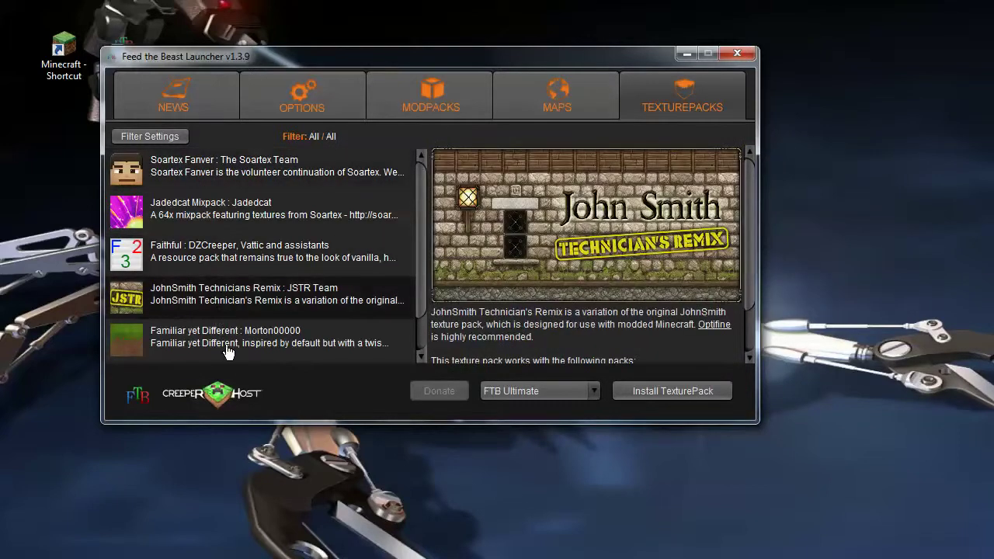
click(291, 330)
scroll(423, 208, down, 2)
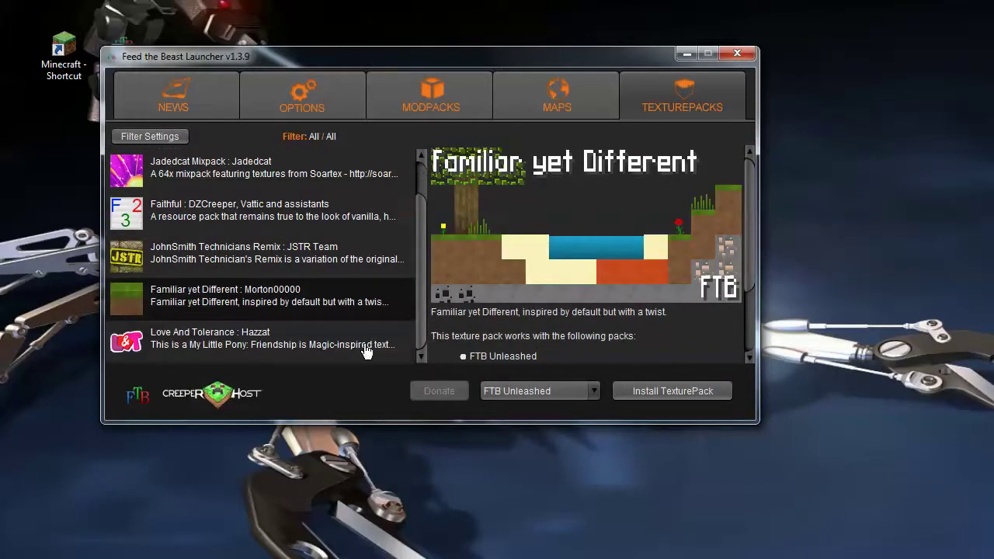
click(290, 343)
click(221, 260)
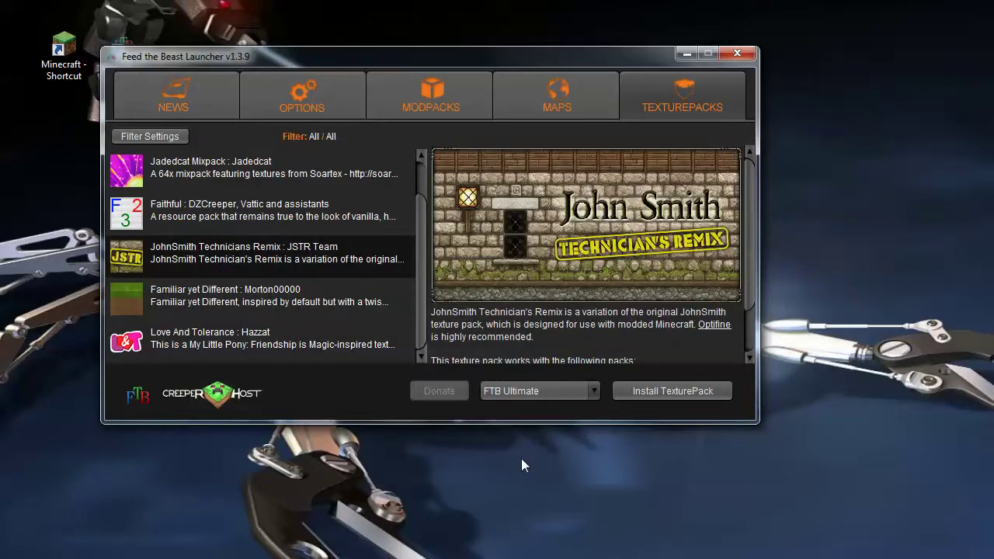
- Check JohnSmith Technicians Remix's compatible modpacks and choose Agrarian Skies: Hardcore as the target modpack for the Jadedcat Mixpack texture pack
click(594, 390)
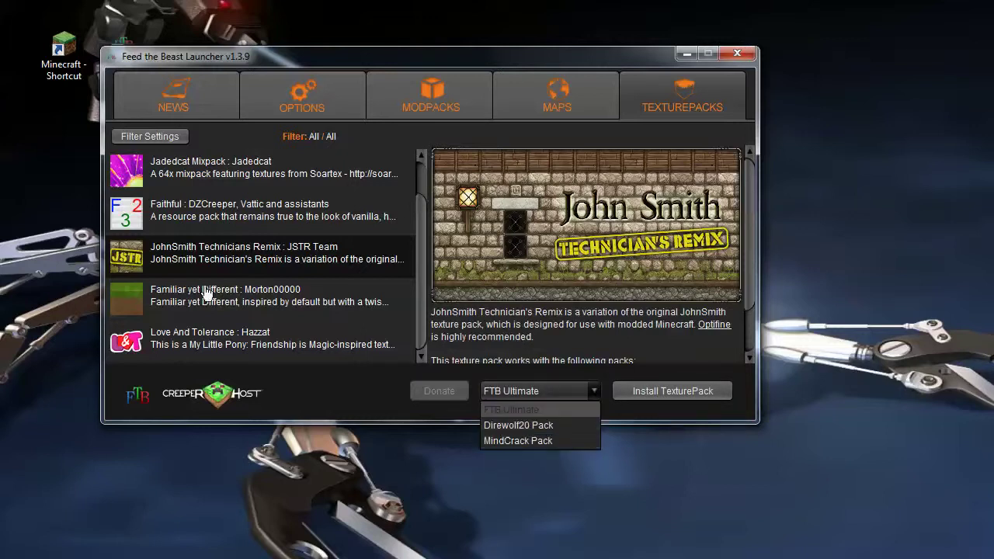
click(222, 171)
click(222, 171)
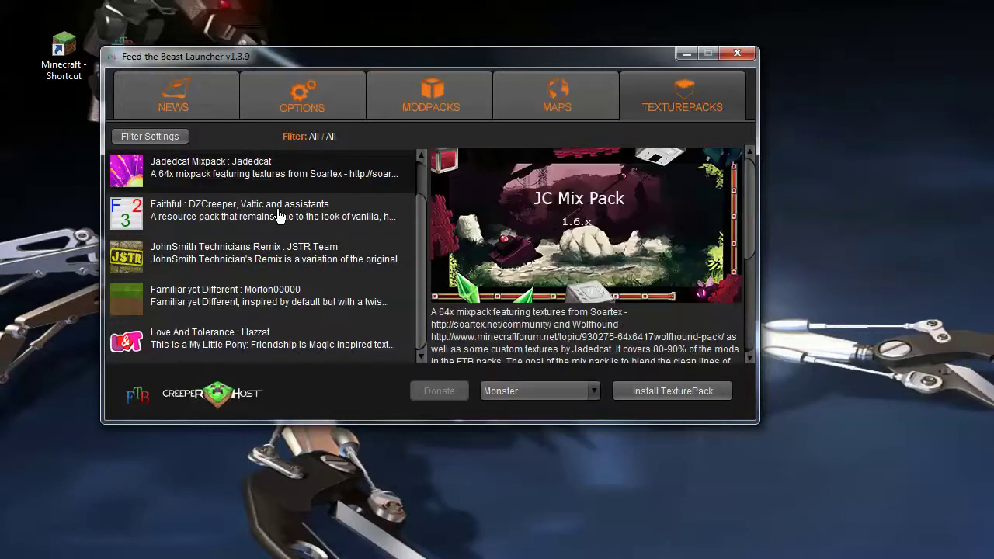
click(595, 391)
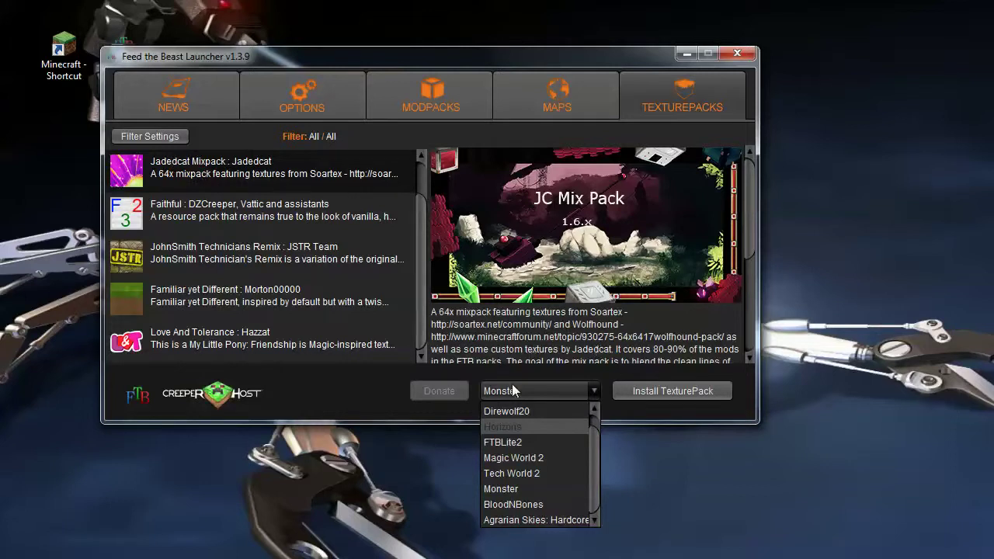
scroll(592, 419, up, 1)
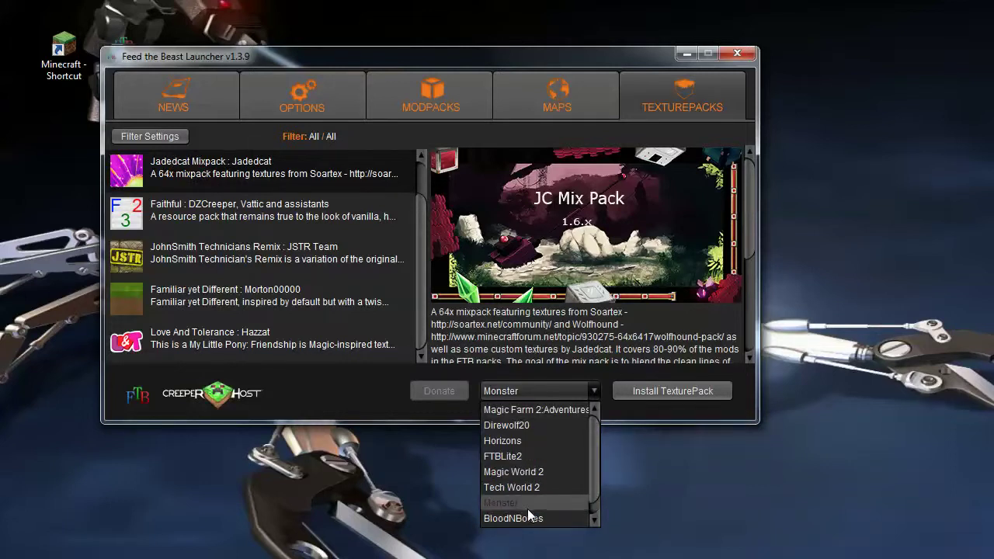
scroll(591, 461, down, 1)
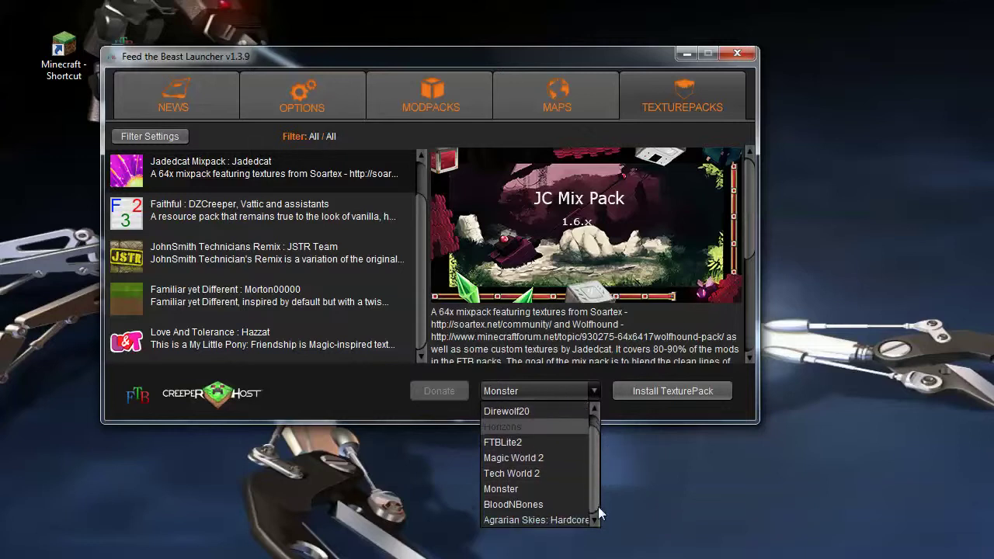
click(541, 518)
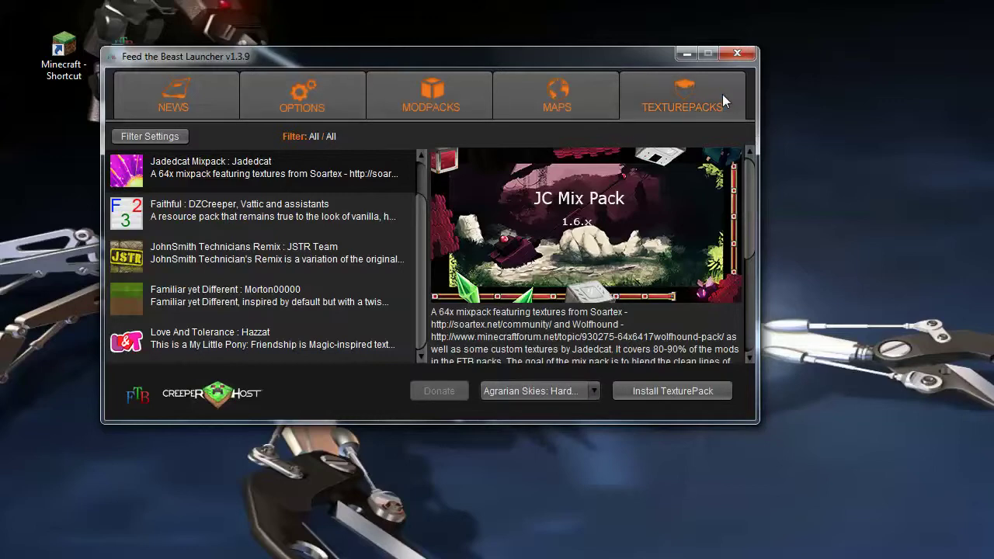
- Review the modpack filter's Minecraft version, origin and availability choices, and cancel the filter without changing it
click(440, 94)
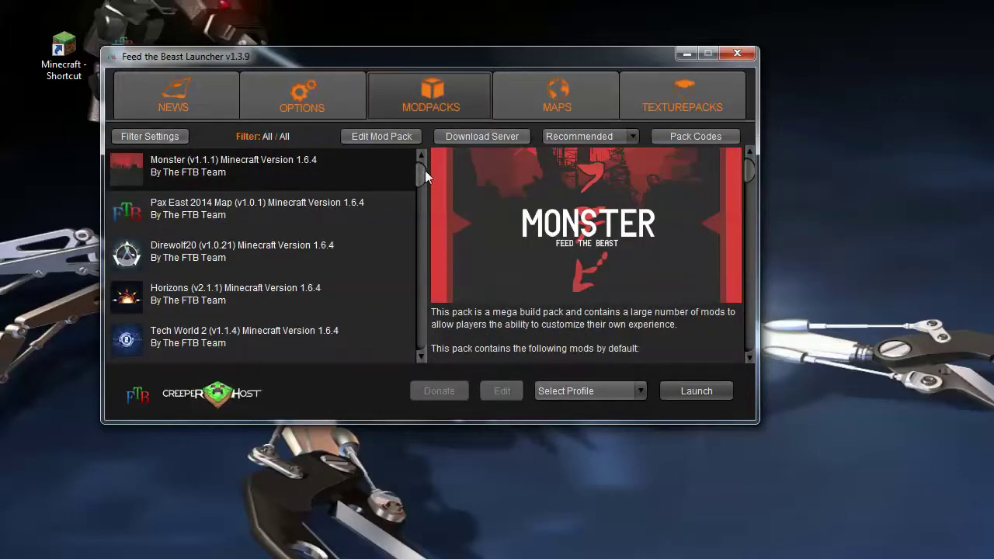
mouse_move(423, 170)
mouse_down()
mouse_move(425, 353)
mouse_move(430, 164)
mouse_up()
click(152, 135)
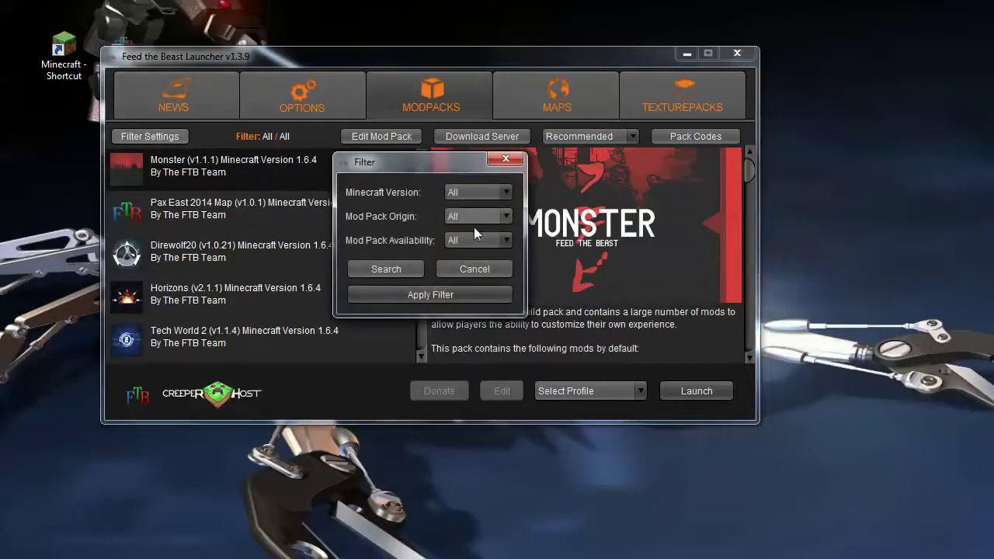
click(509, 191)
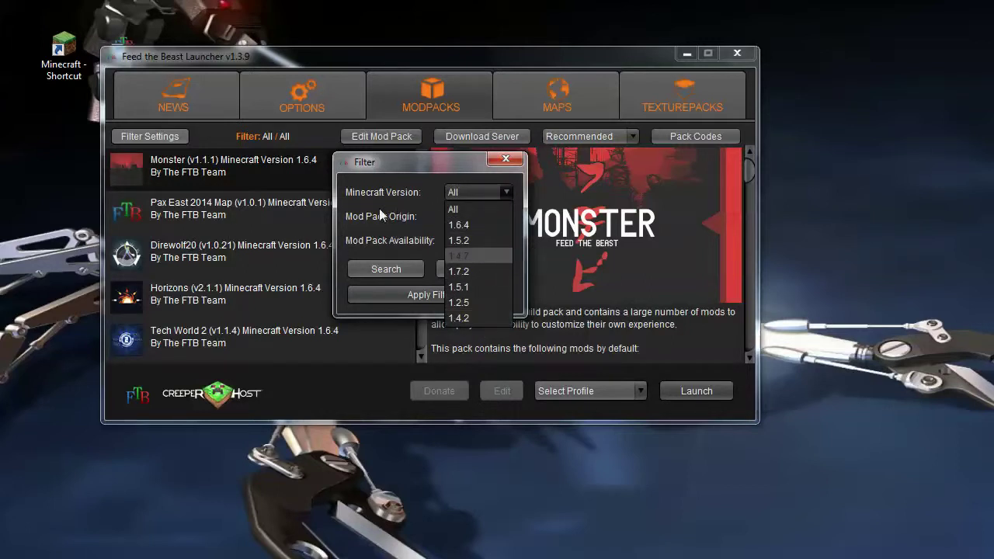
click(379, 208)
click(506, 217)
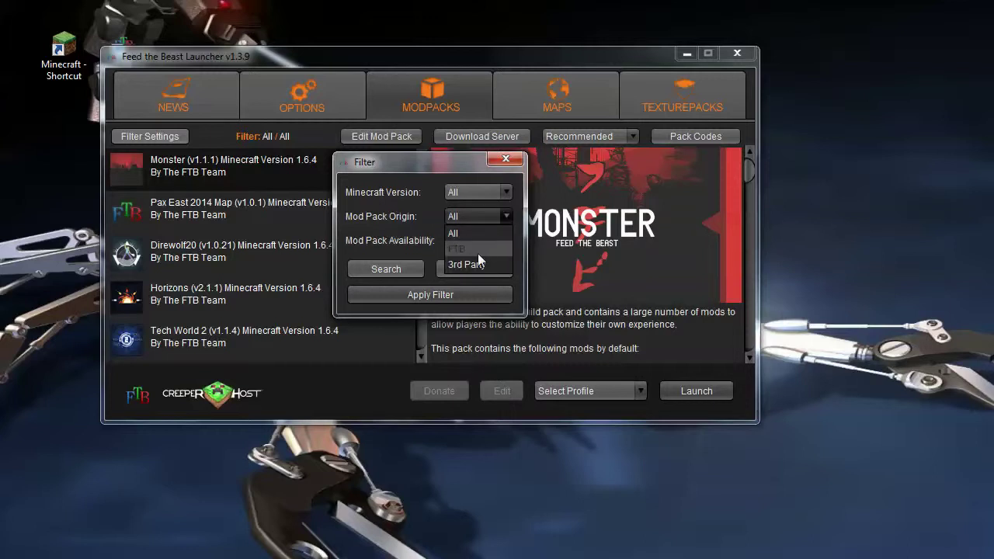
click(378, 212)
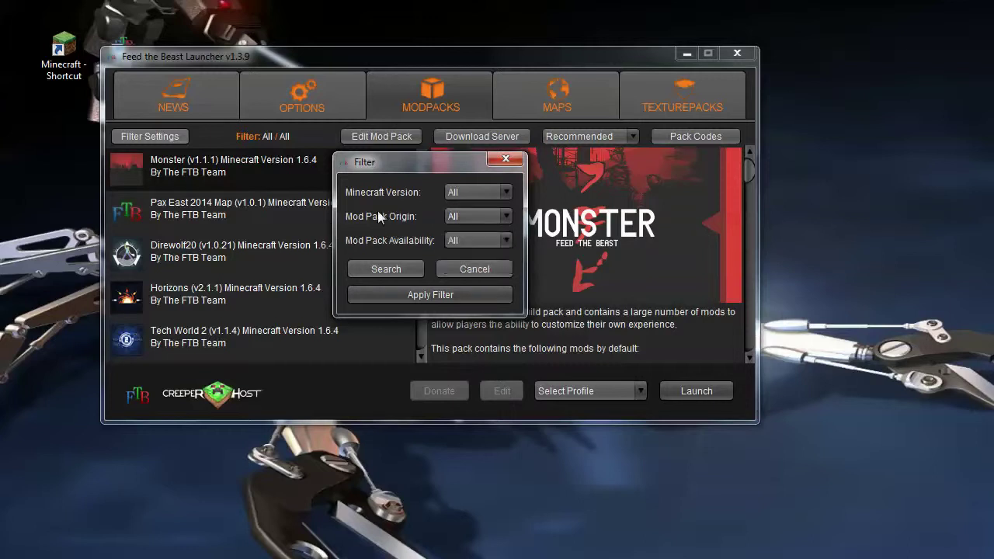
click(505, 238)
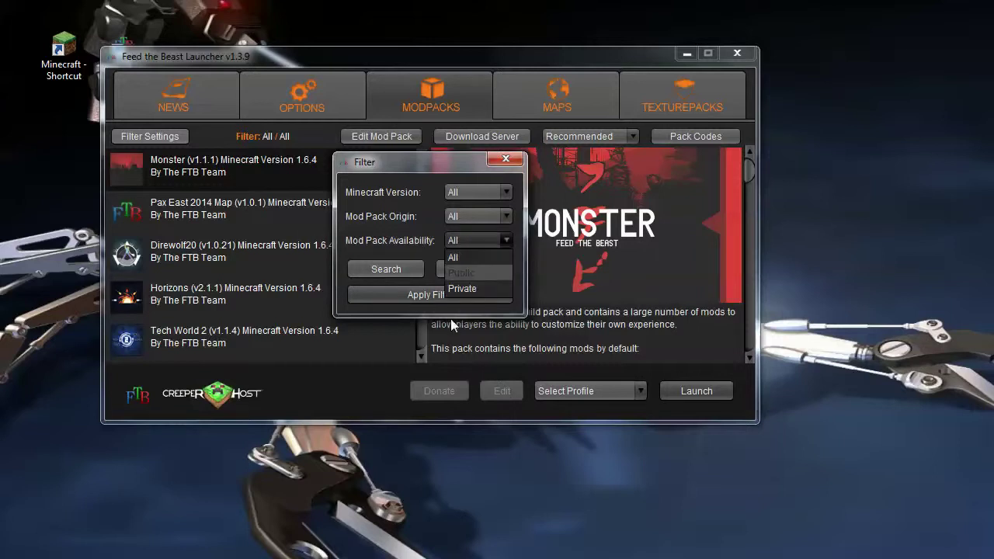
click(397, 240)
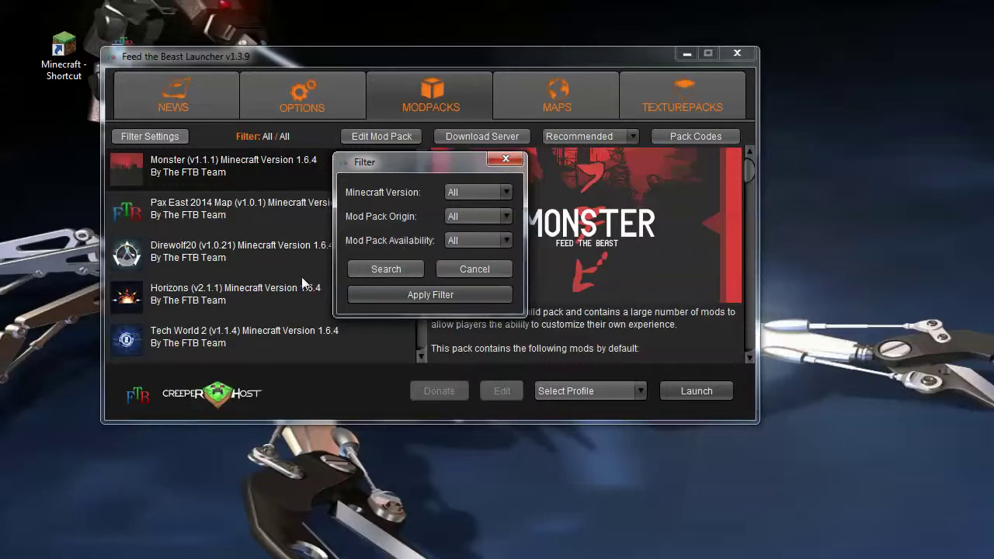
click(477, 270)
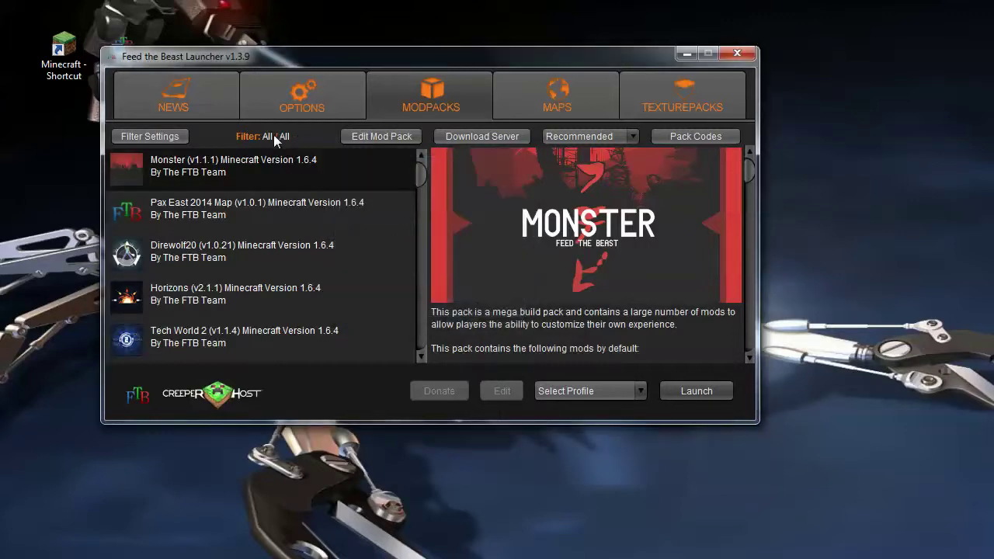
- Look at the Monster pack in the Mod Pack Editor and open the mods folder of Agrarian Skies: Hardcore Quest from its editor
click(379, 136)
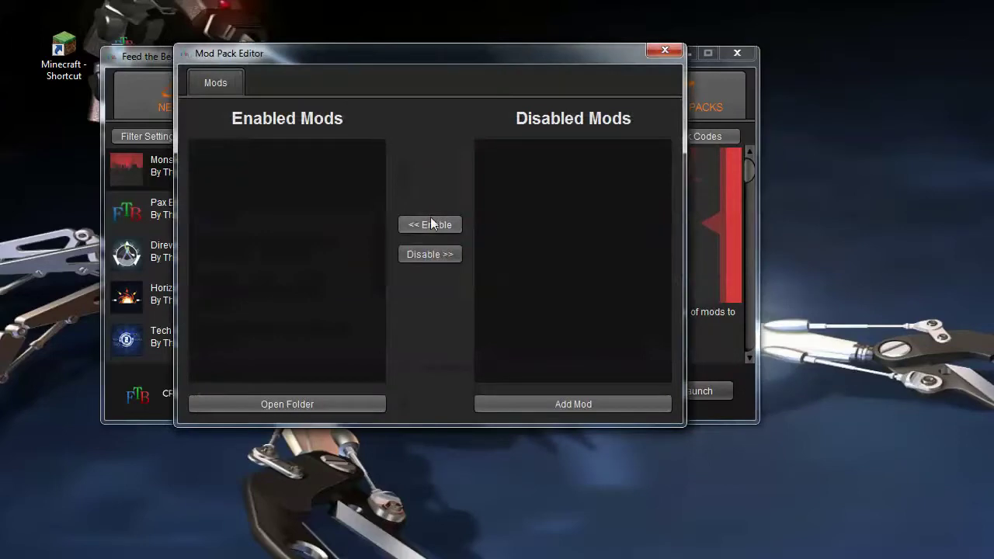
click(661, 51)
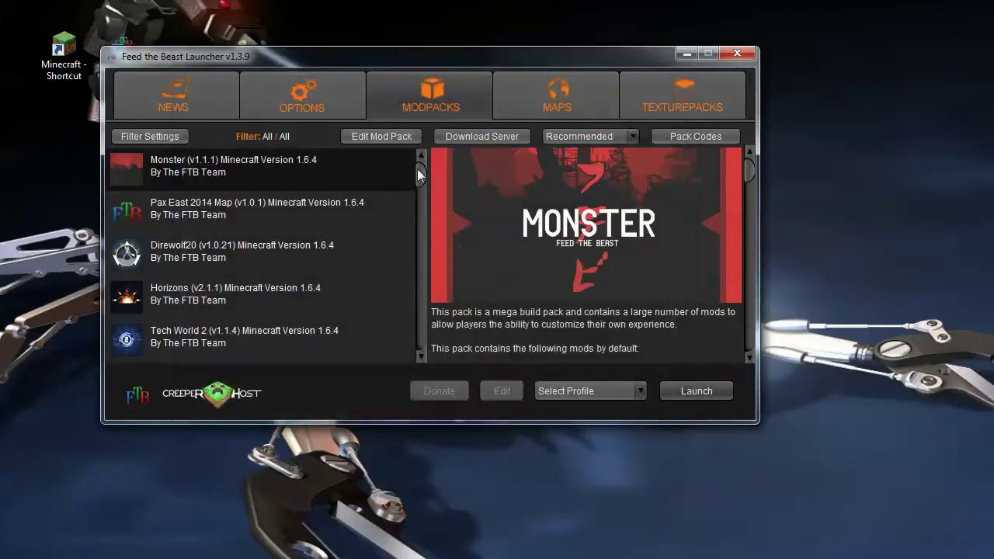
drag(420, 174, 428, 245)
click(319, 194)
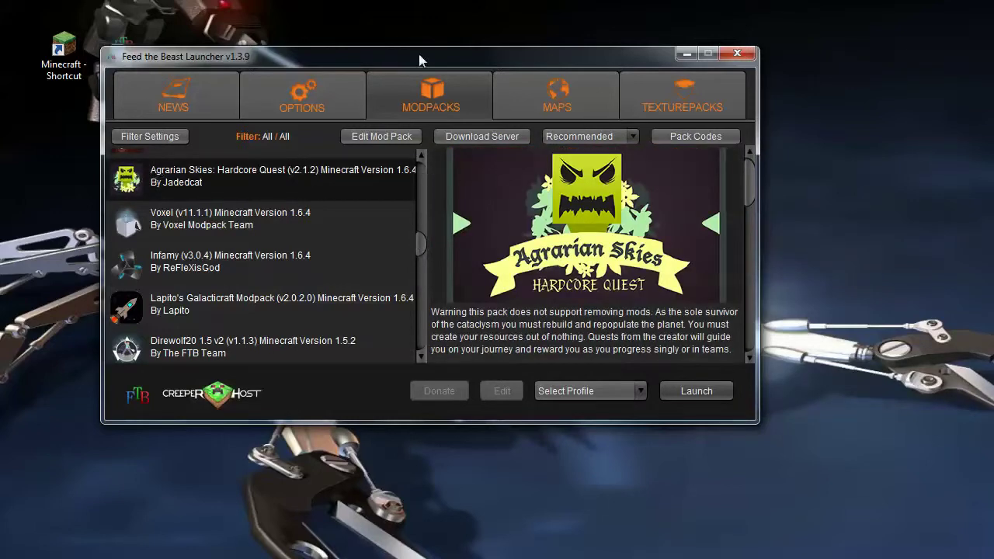
click(395, 139)
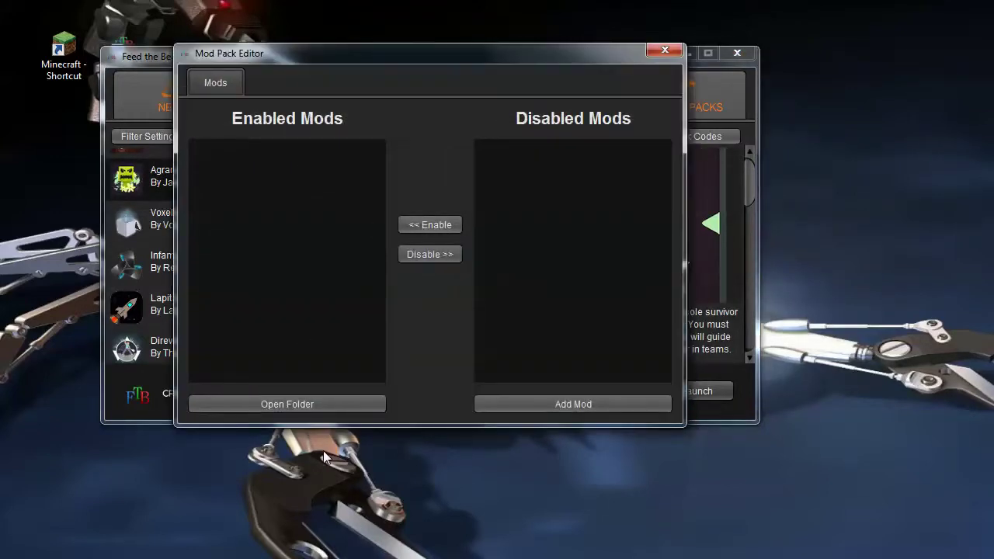
click(273, 401)
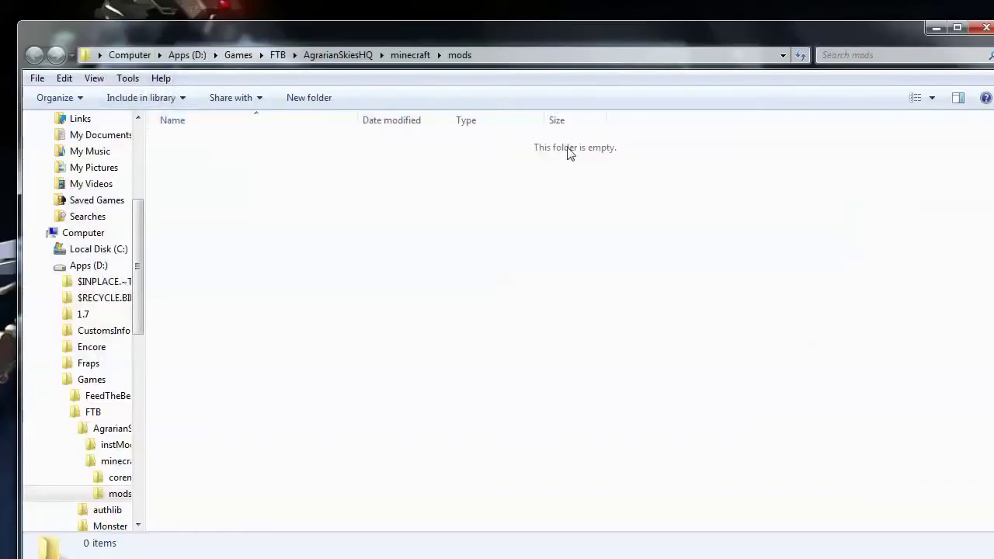
mouse_move(781, 35)
mouse_down()
mouse_move(765, 26)
mouse_move(776, 18)
mouse_up()
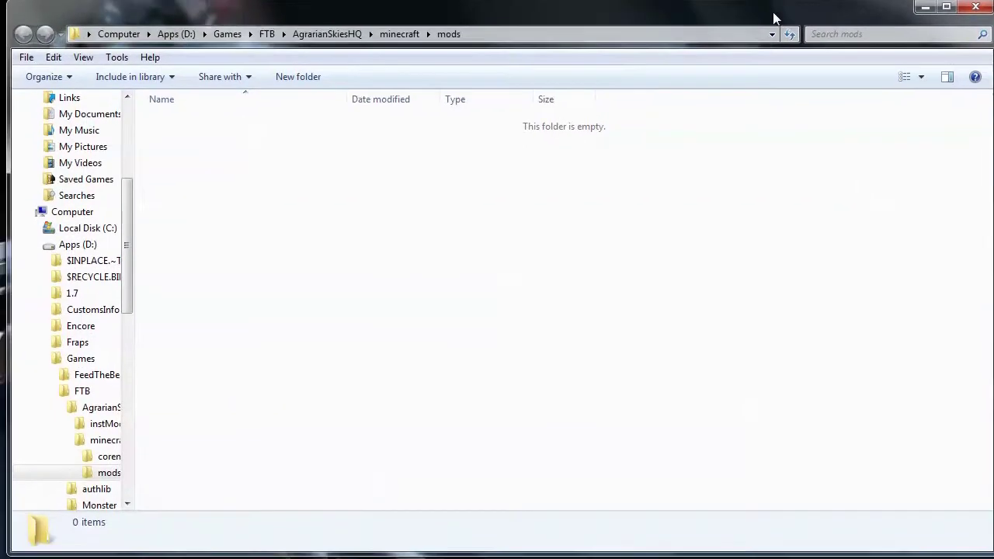
- Close the empty mods folder of Agrarian Skies: Hardcore Quest and its Mod Pack Editor
click(975, 9)
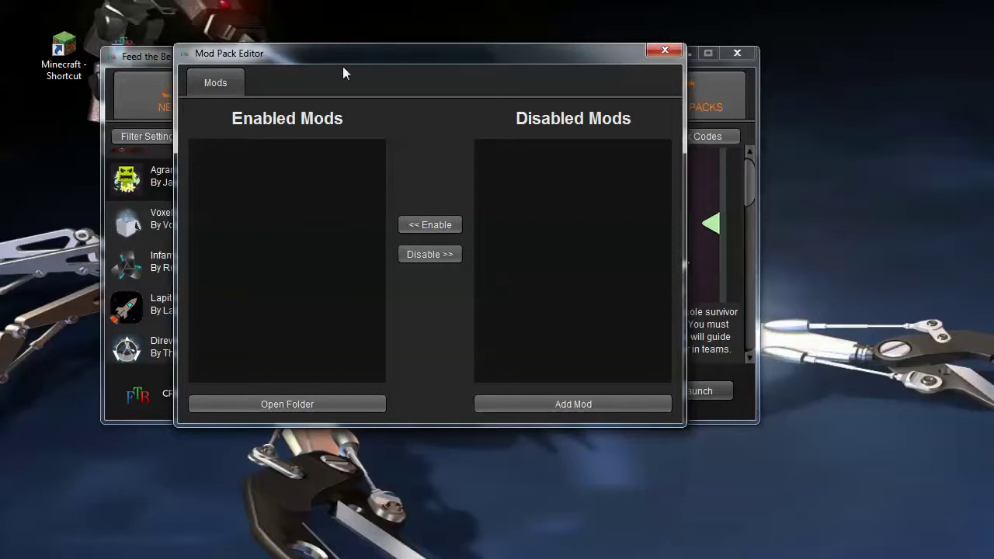
drag(343, 67, 313, 73)
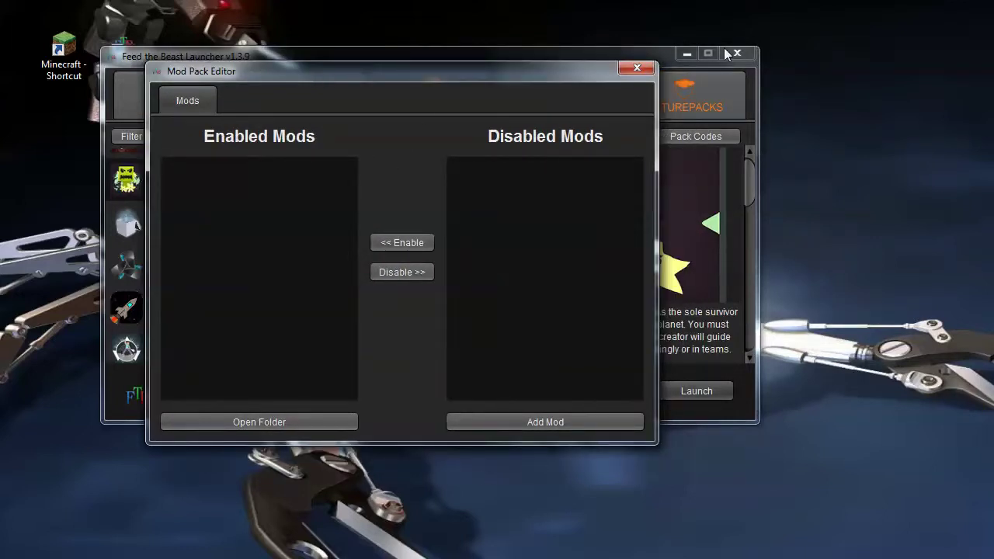
click(637, 69)
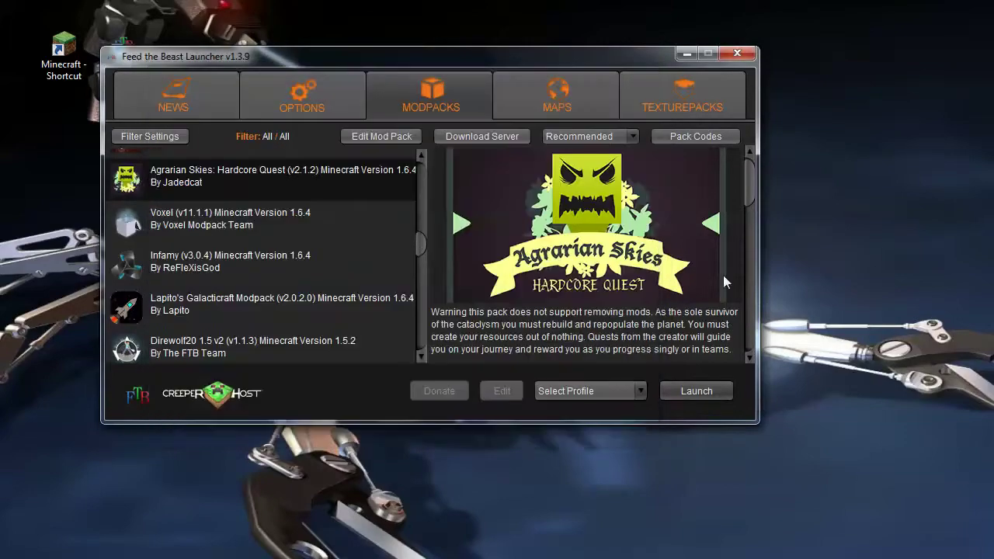
- Read the Agrarian Skies: Hardcore Quest description and its list of default mods
drag(748, 184, 806, 204)
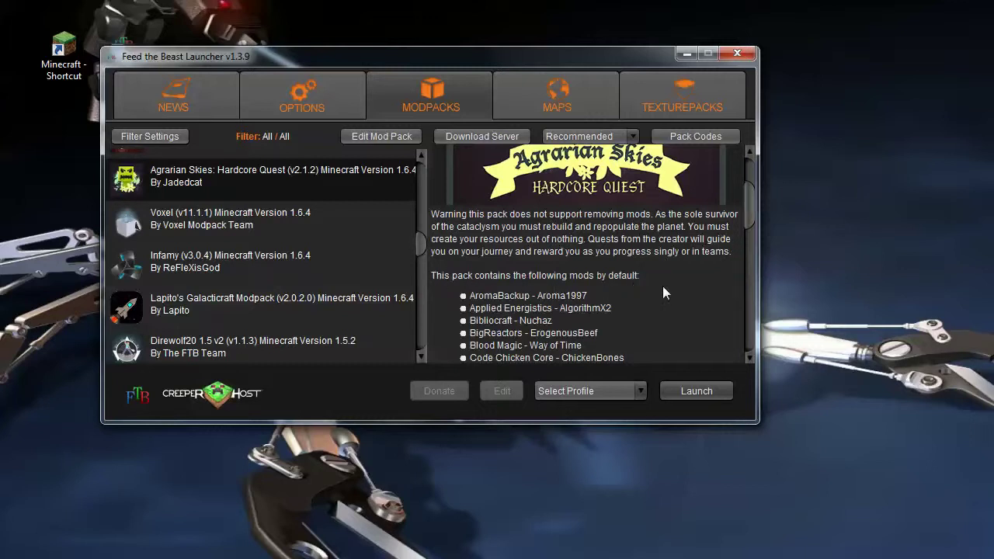
drag(744, 168, 744, 222)
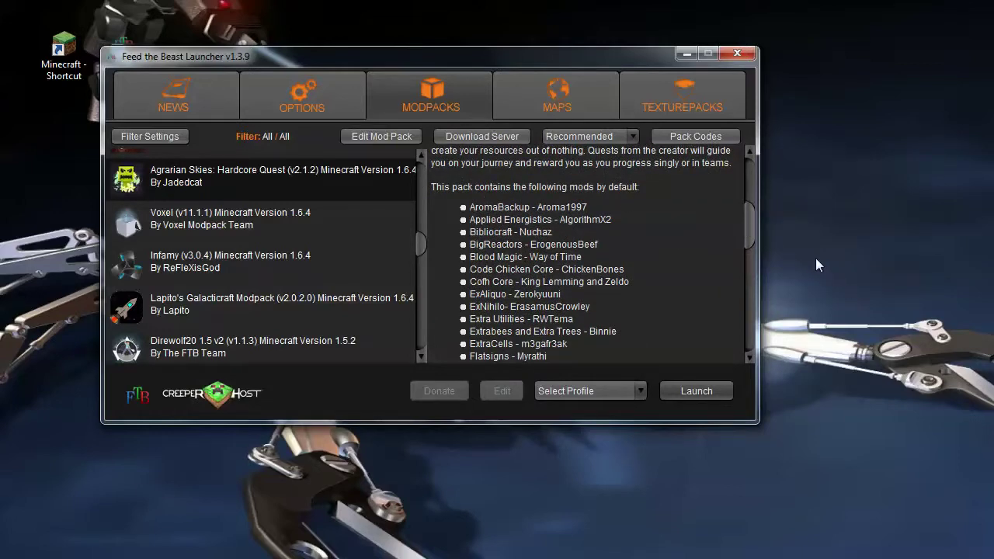
drag(750, 227, 772, 153)
- Look at the Voxel, Infamy and Lapito's Galacticraft modpacks, and return to Agrarian Skies: Hardcore Quest
click(182, 225)
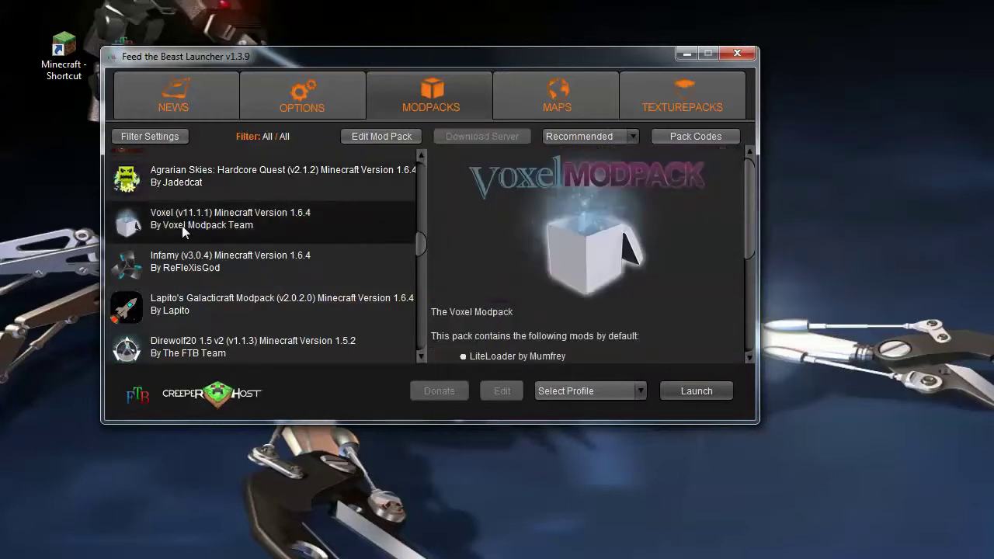
click(212, 273)
click(198, 311)
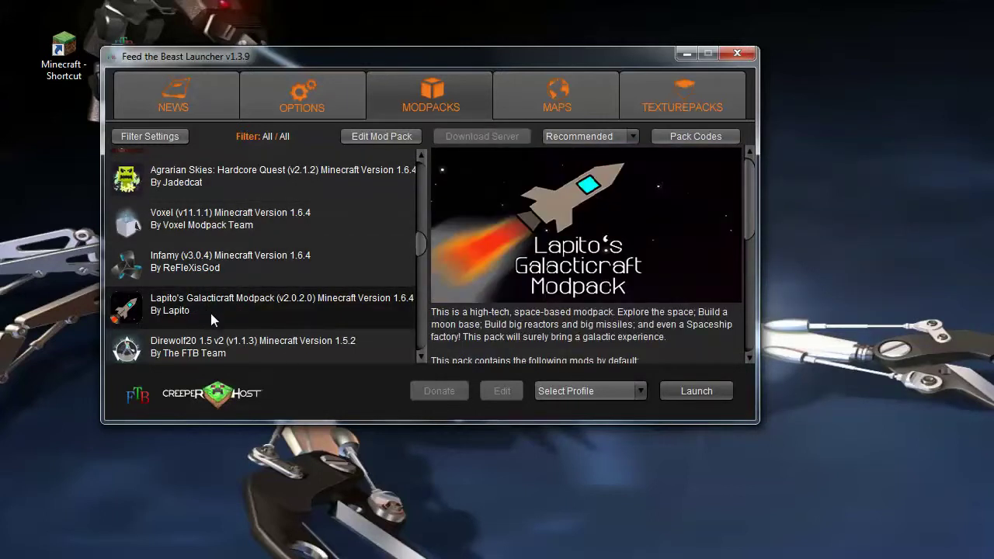
click(271, 175)
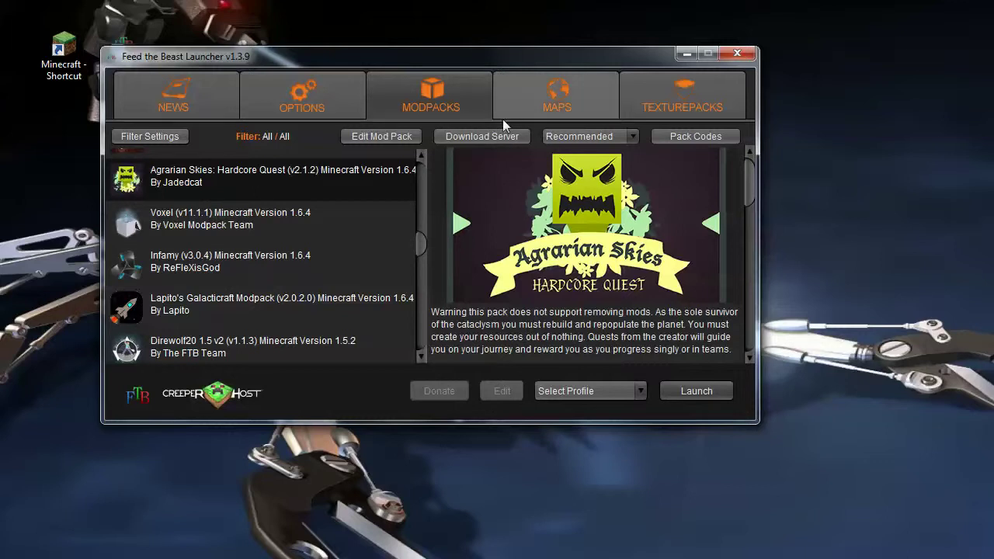
- Request the Agrarian Skies server download and dismiss it unsaved, declining Internet Explorer 11's recommended settings and Do Not Track requests
click(470, 137)
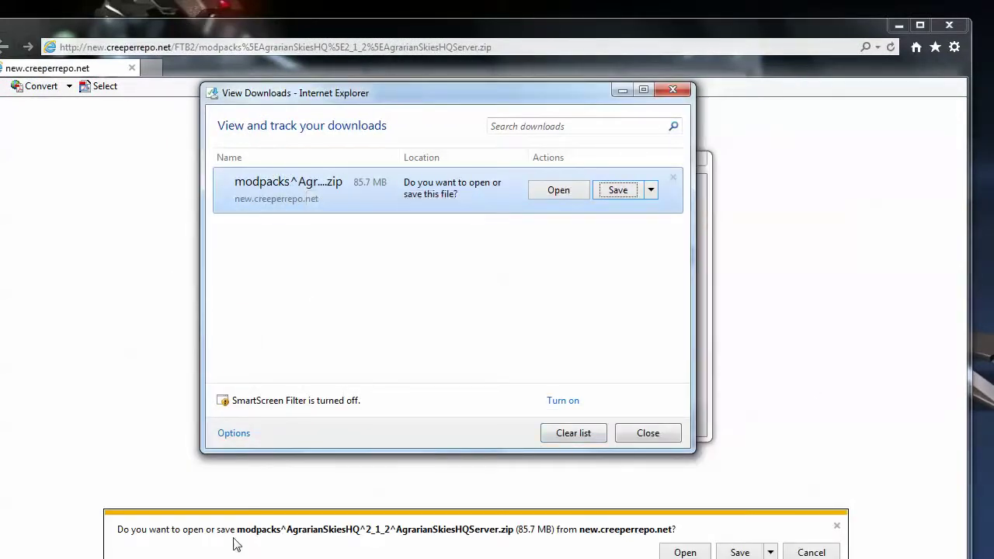
click(805, 550)
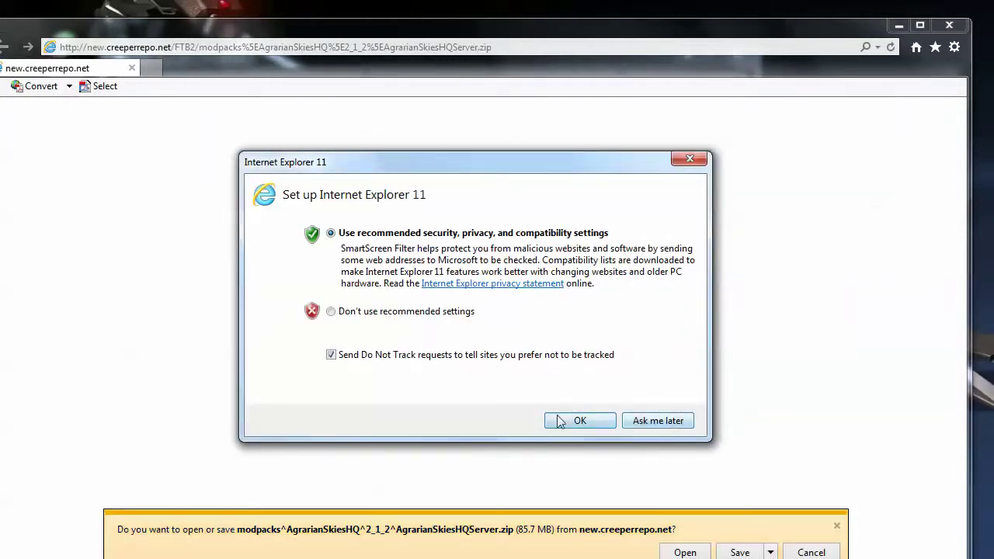
click(331, 311)
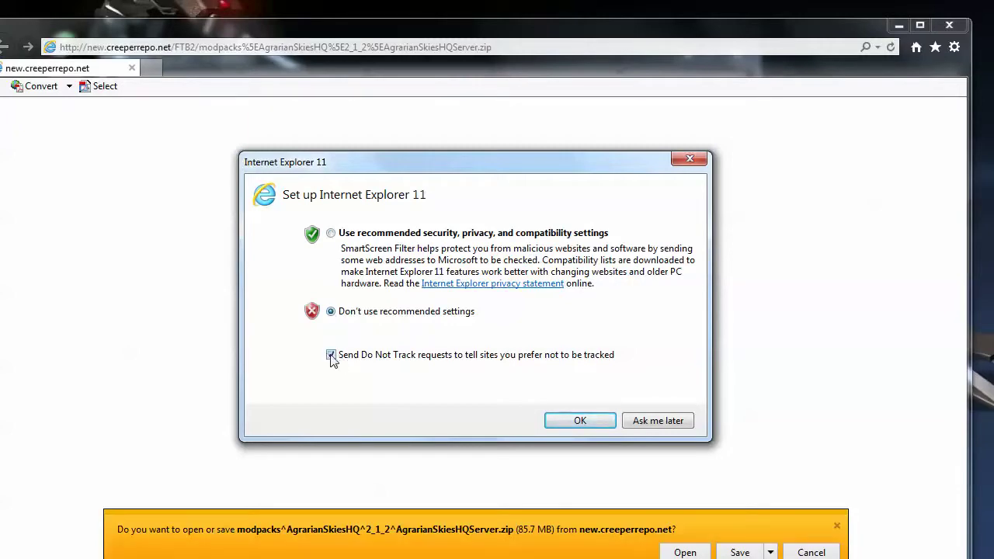
click(330, 355)
click(579, 420)
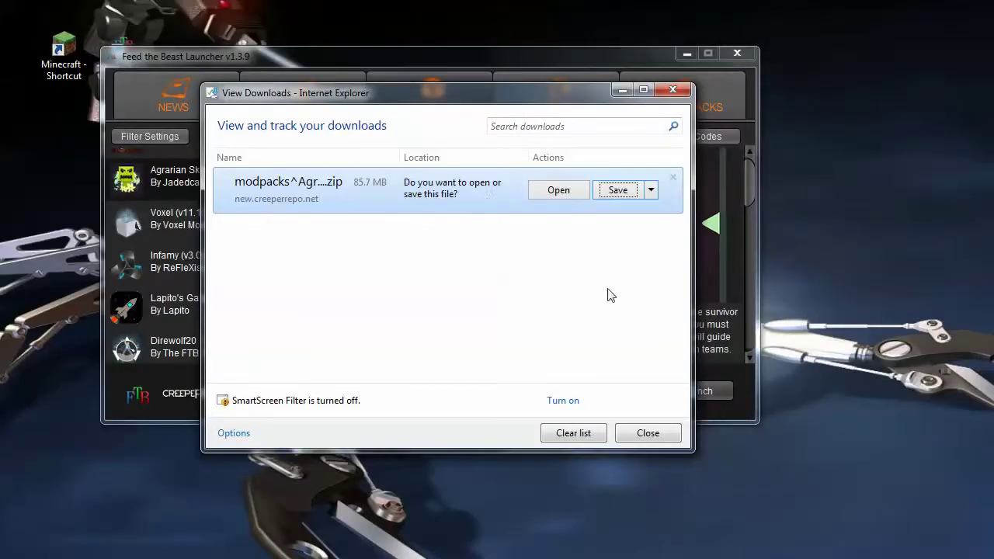
click(650, 437)
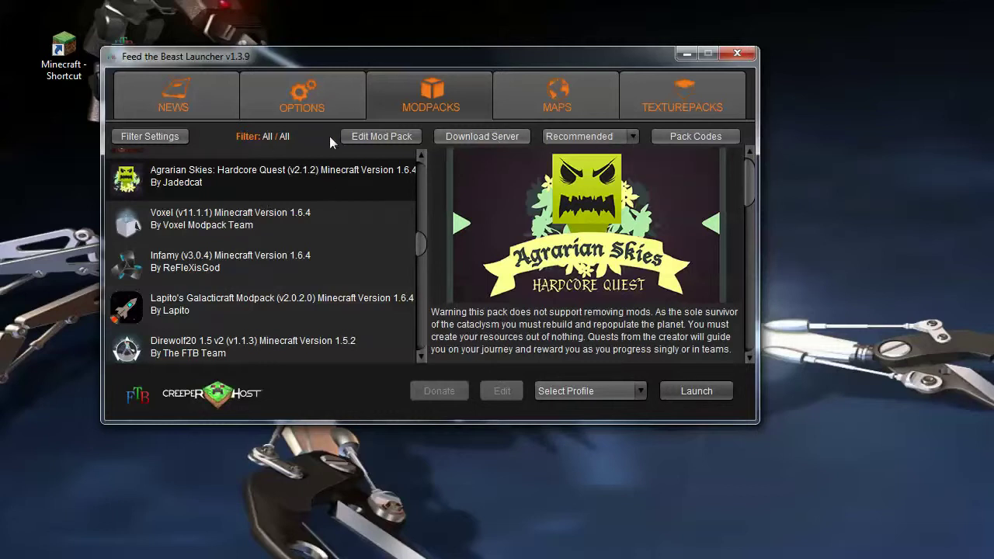
- Look through the available Agrarian Skies: Hardcore Quest versions and keep the version choice at Recommended
click(630, 139)
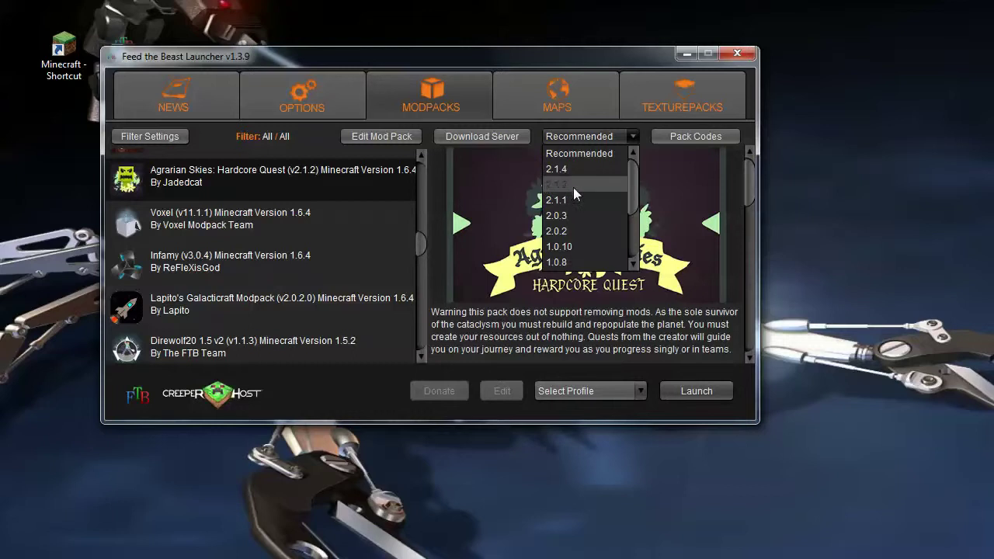
mouse_move(636, 185)
mouse_down()
mouse_move(636, 200)
mouse_move(636, 189)
mouse_up()
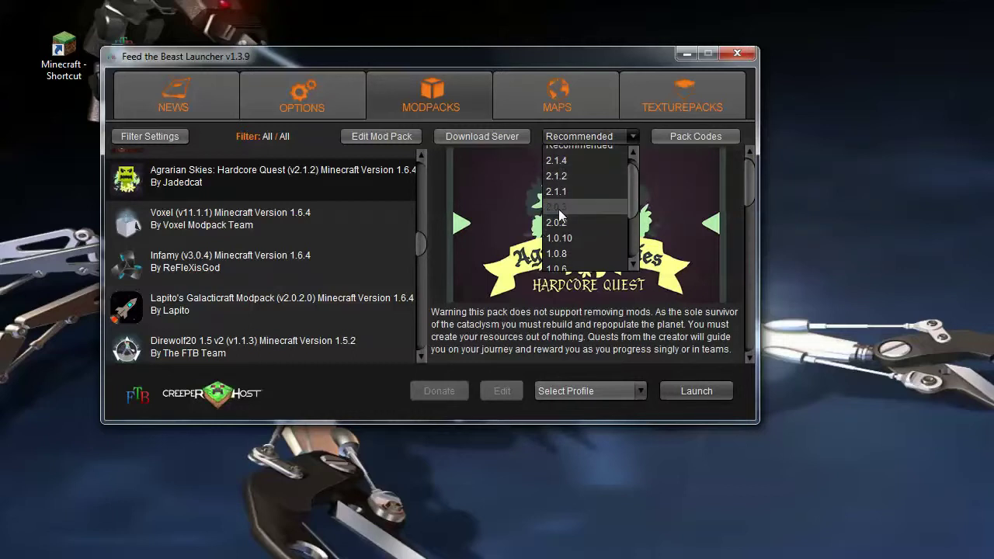
drag(633, 206, 636, 159)
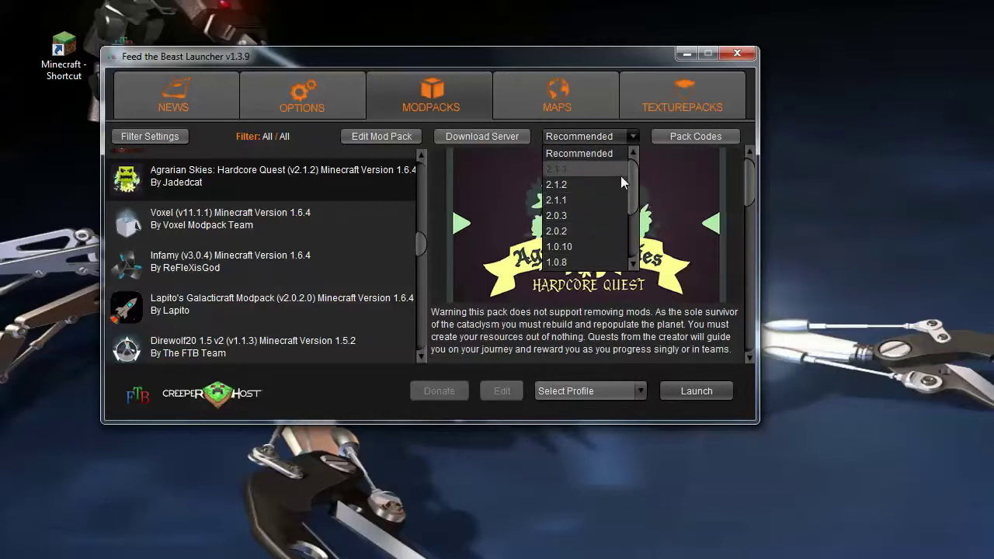
drag(633, 186, 641, 136)
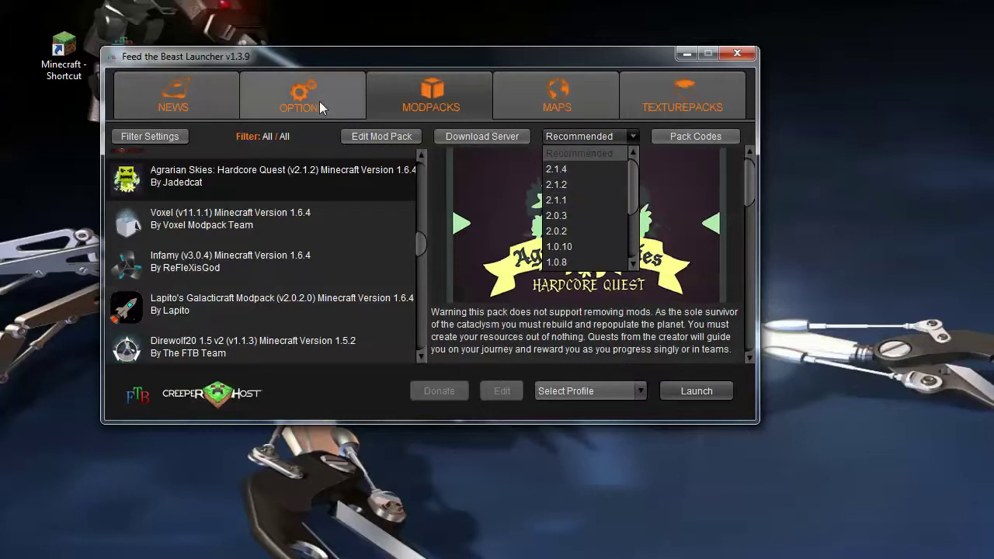
click(643, 138)
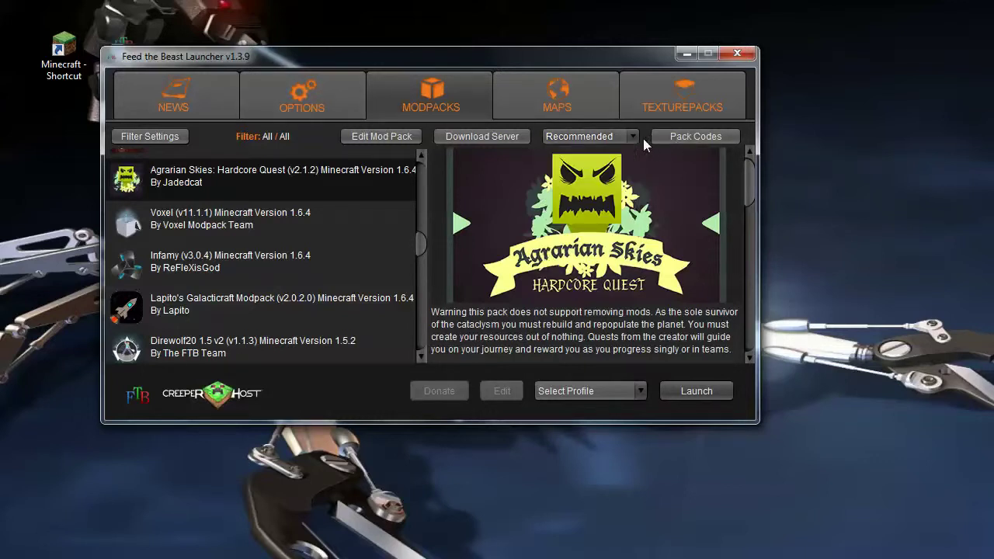
- Revisit the Mod Pack Editor and the modpack filter's availability choices, closing both without changes
click(392, 135)
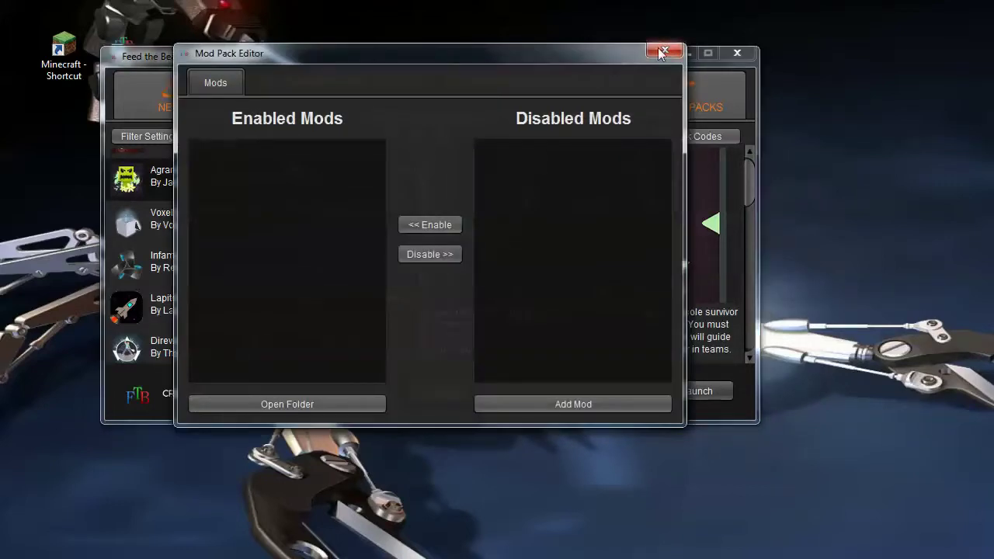
click(660, 51)
click(159, 135)
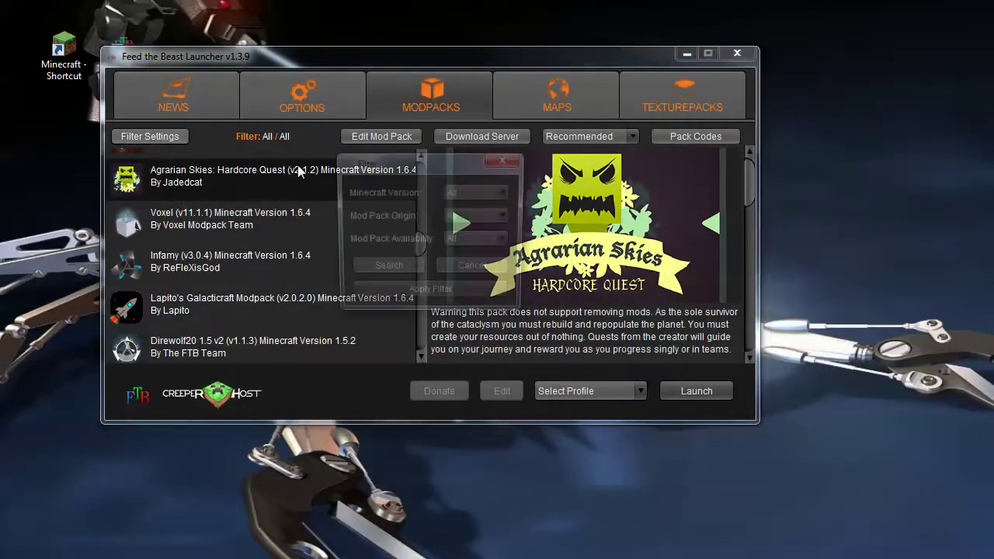
click(493, 239)
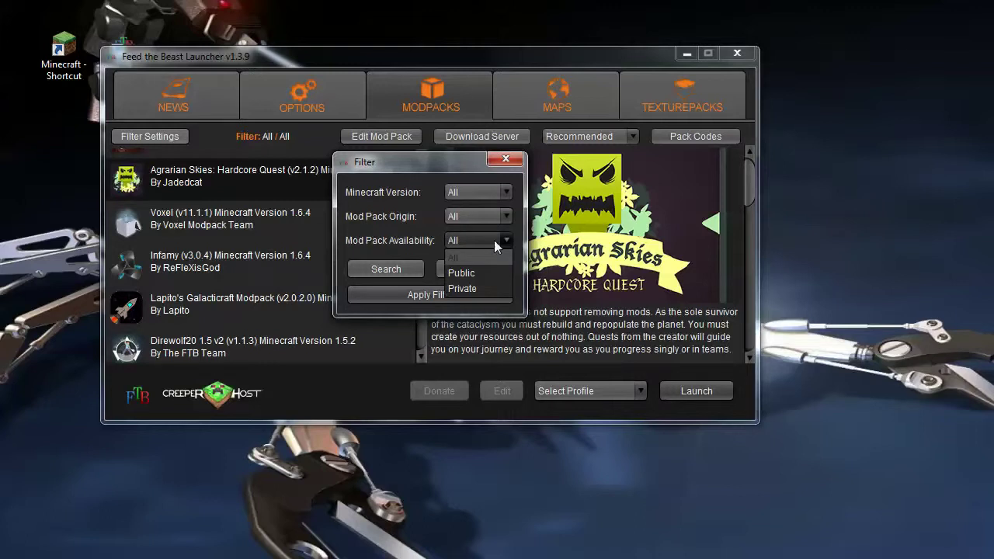
click(505, 160)
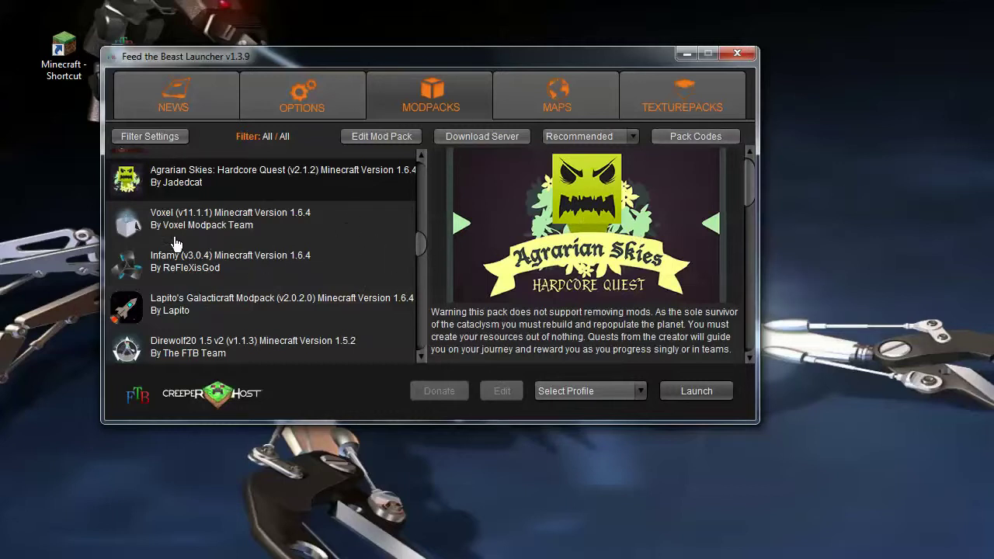
- Look at the private pack code dialog and close it without adding a code
click(695, 135)
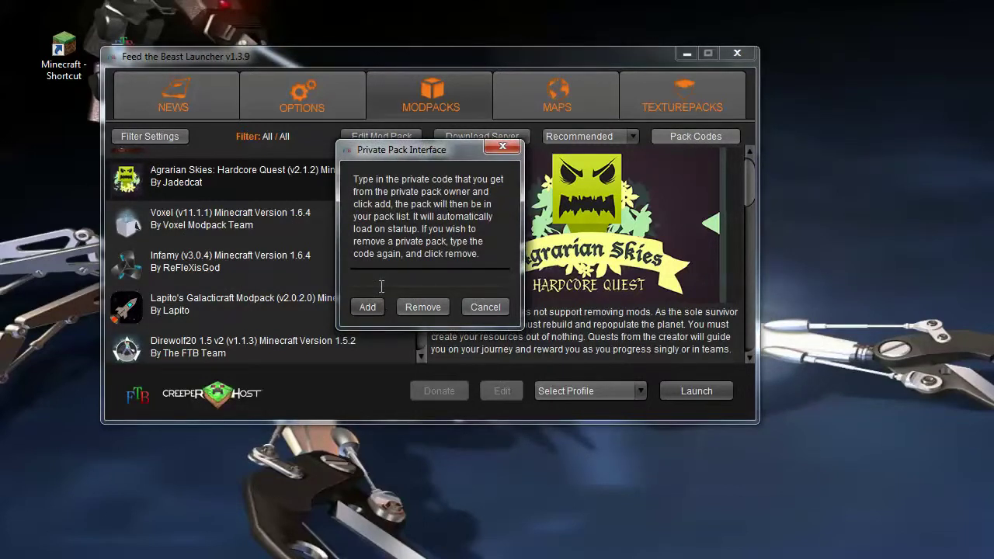
click(503, 147)
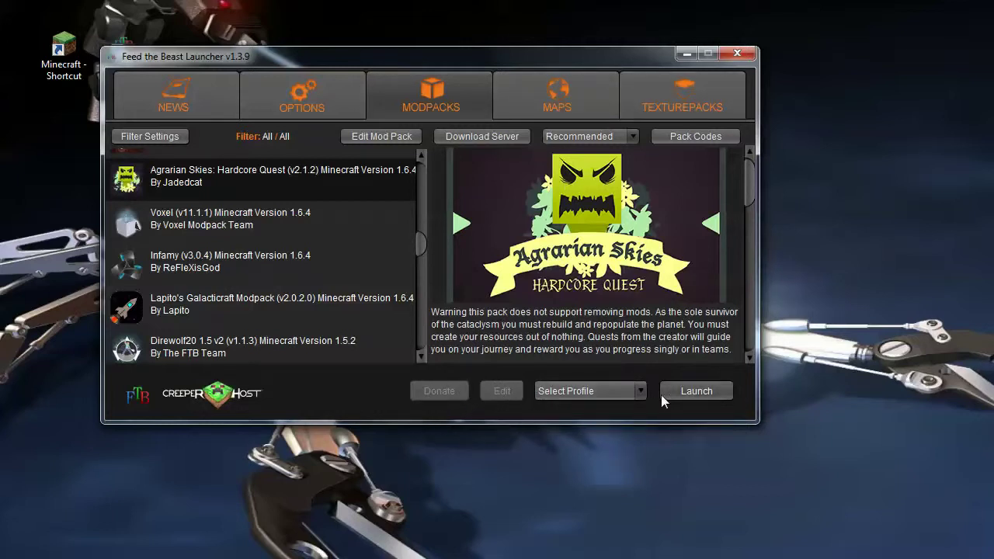
- Review the username, password, profile name and remember-password fields for creating a profile, and close the Profile Creator without adding one
click(639, 391)
click(640, 391)
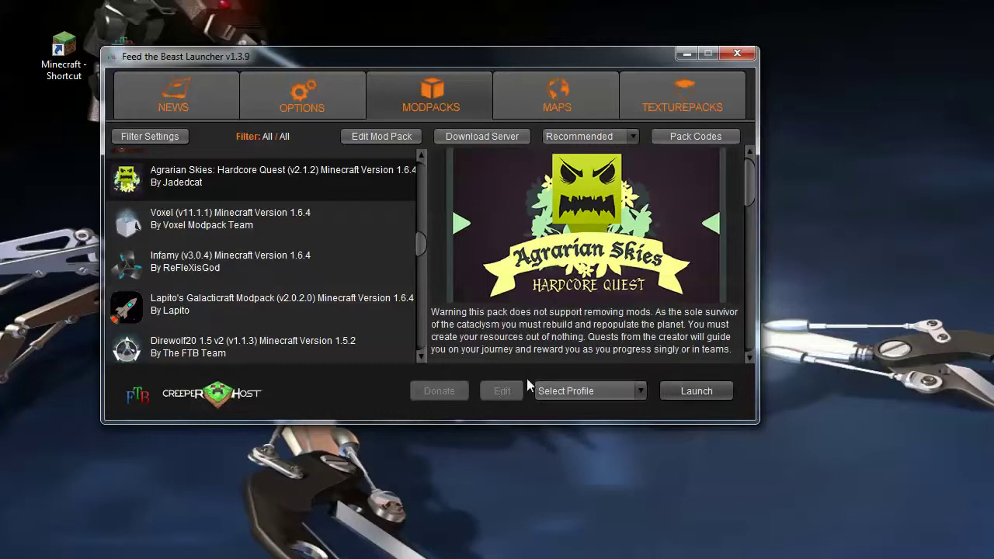
click(640, 390)
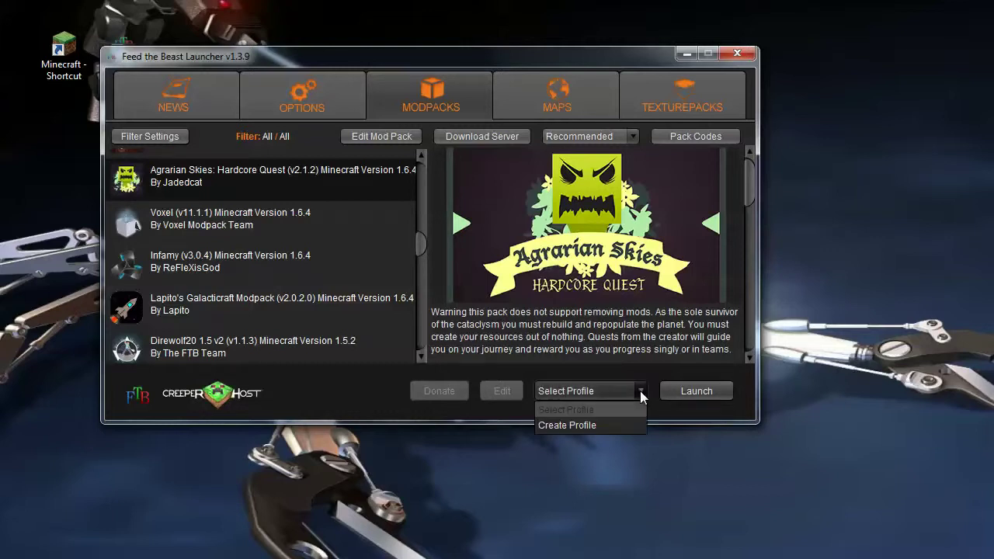
click(592, 425)
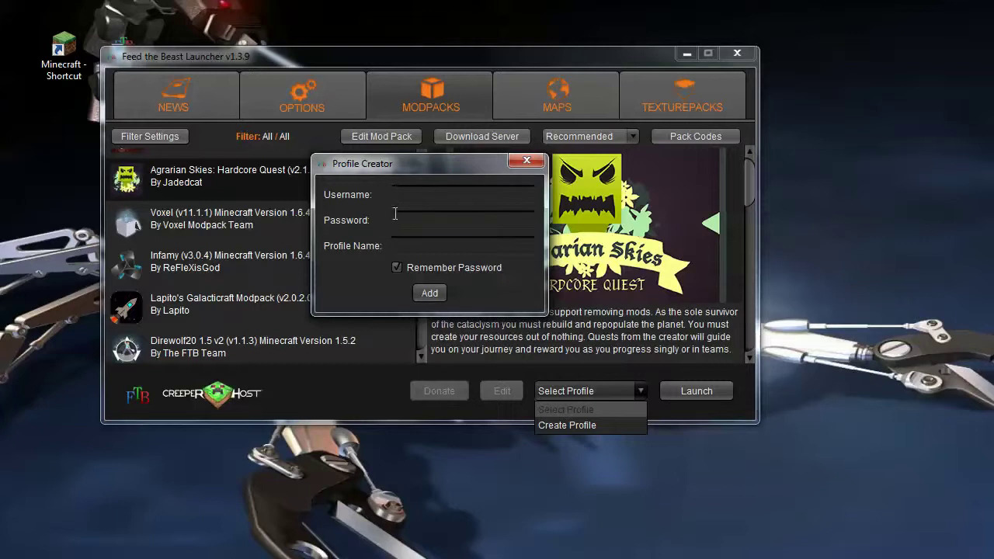
click(510, 225)
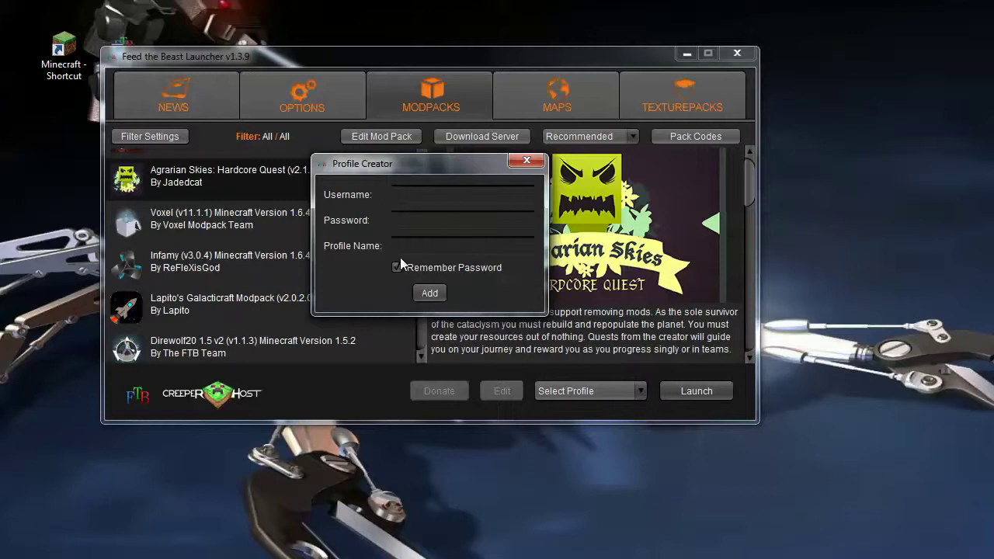
click(525, 163)
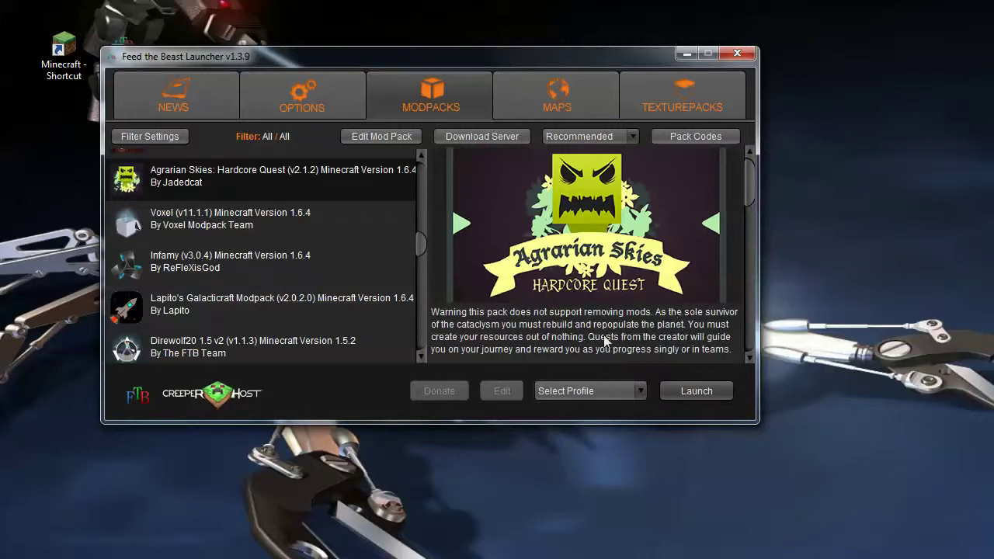
- Select the saved user profile and launch the Agrarian Skies: Hardcore Quest modpack
click(638, 391)
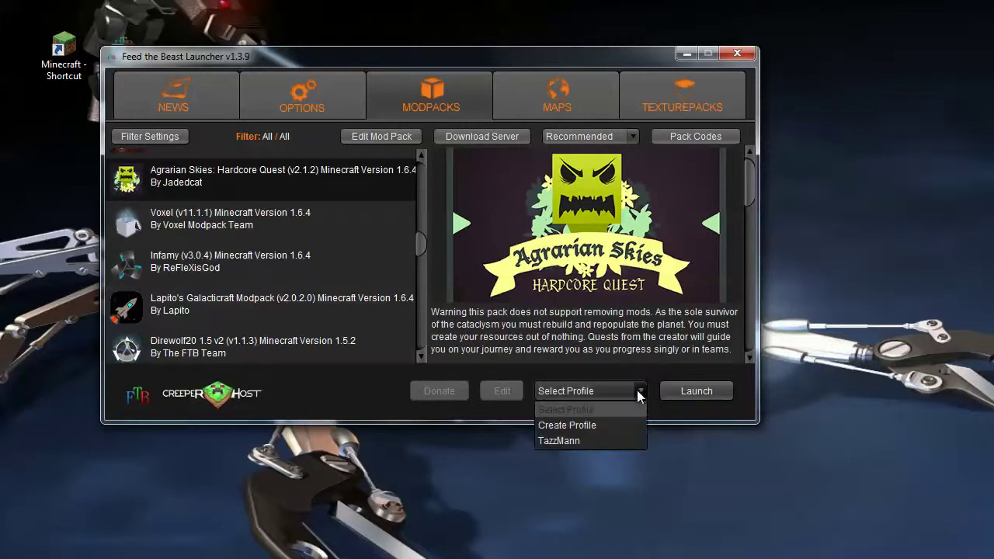
click(571, 442)
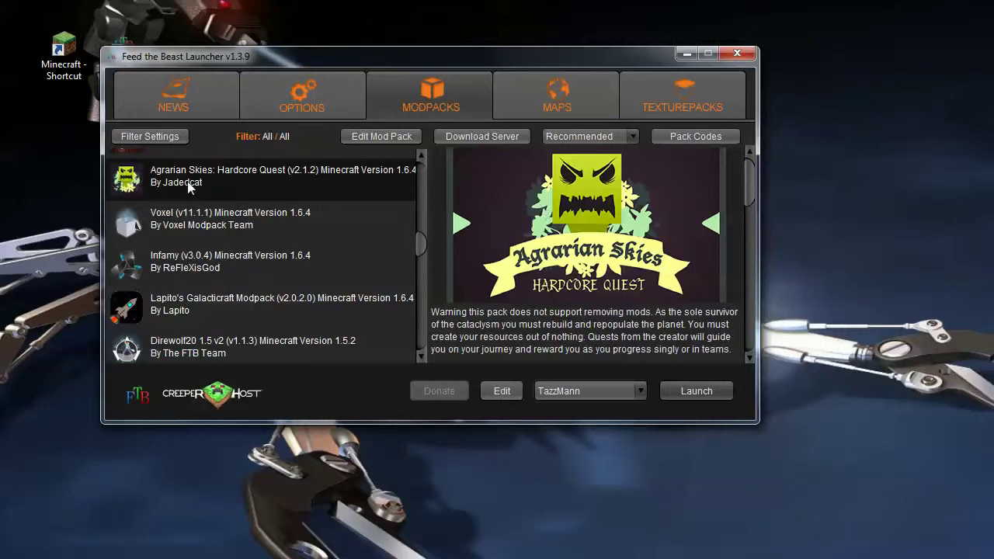
click(697, 390)
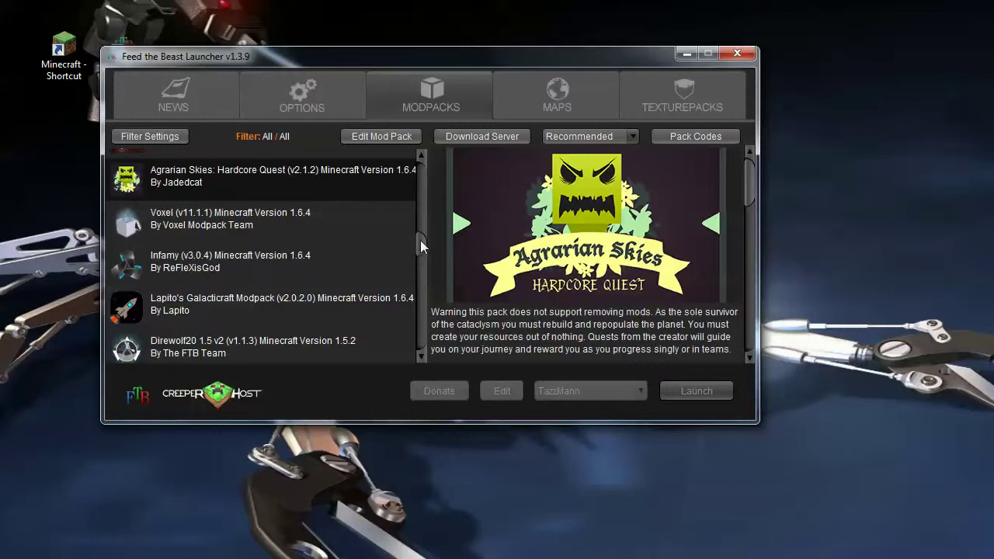
- Arrange the launcher and download progress windows side by side, and return to the start of the modpack list
drag(421, 55, 470, 83)
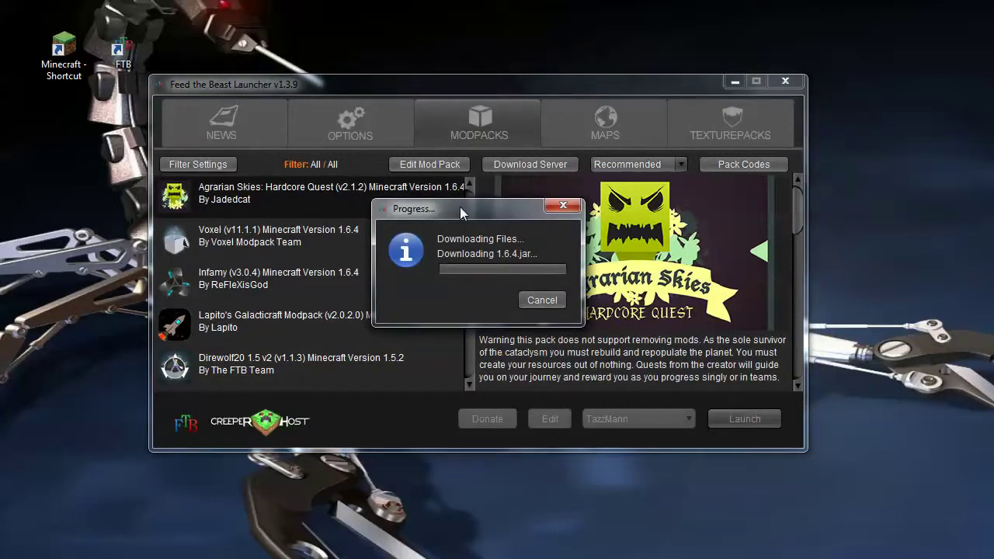
drag(467, 211, 231, 65)
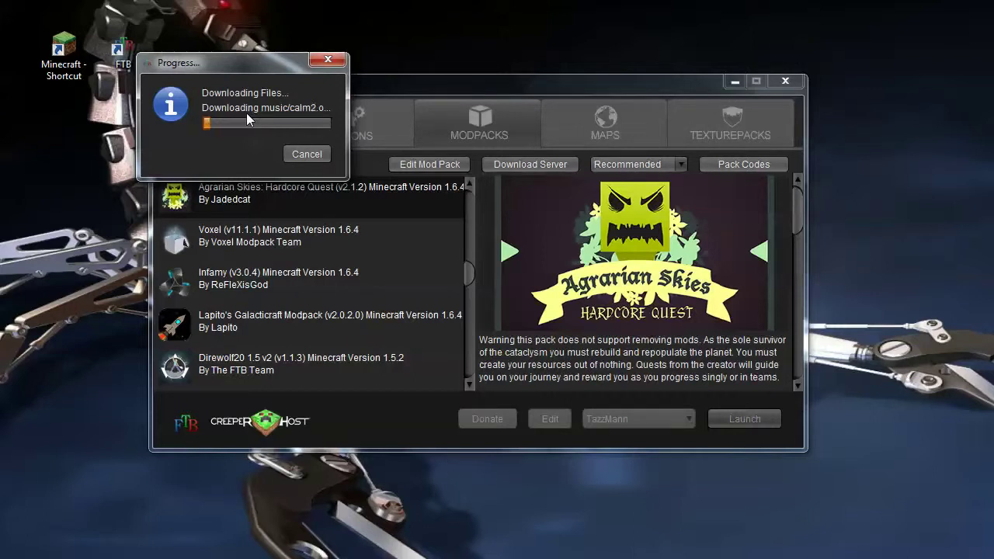
drag(248, 61, 141, 107)
drag(382, 87, 494, 82)
drag(581, 270, 592, 179)
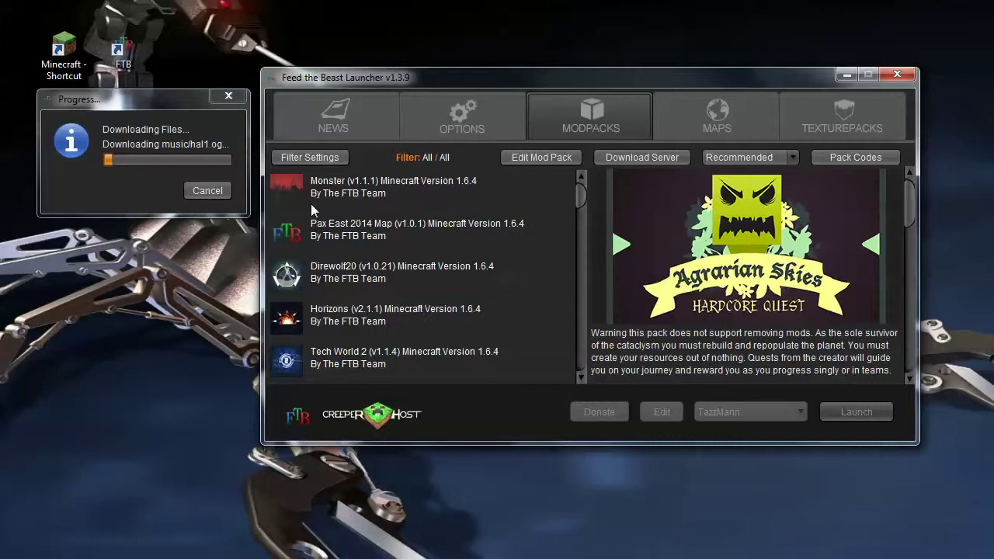
- Examine the enabled and disabled mods of Agrarian Skies: Hardcore Quest in the Mod Pack Editor, and close the editor
drag(583, 190, 590, 256)
click(541, 157)
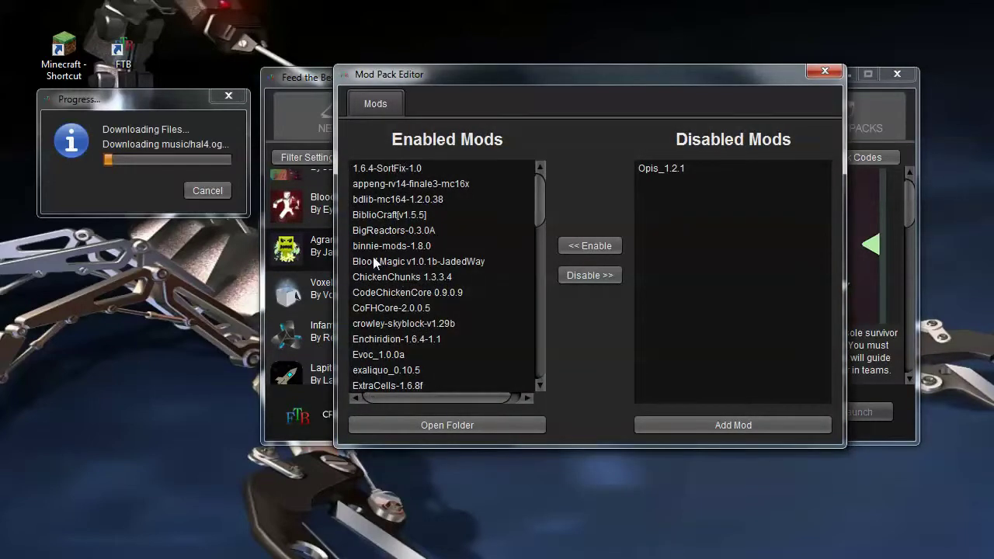
drag(541, 192, 506, 155)
click(668, 171)
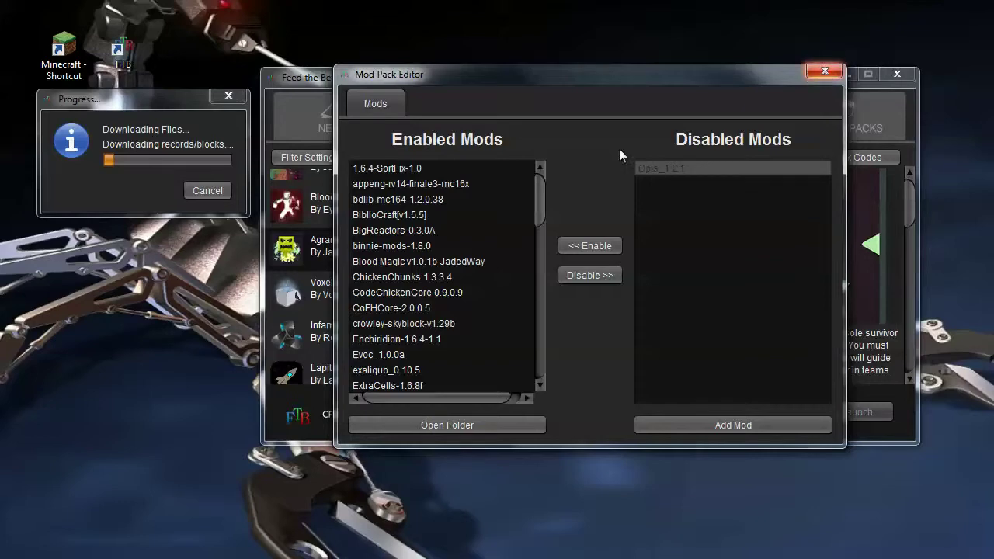
click(824, 74)
- Select FTB Unleashed, review its Mods, JarMods and CoreMods lists in the Mod Pack Editor, and close the editor
drag(581, 258, 592, 187)
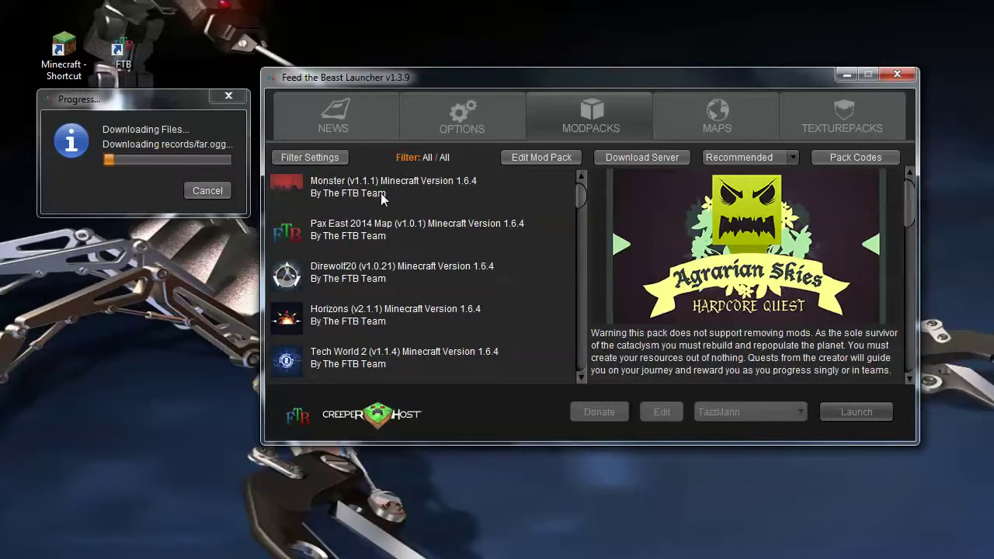
drag(579, 194, 591, 227)
click(398, 229)
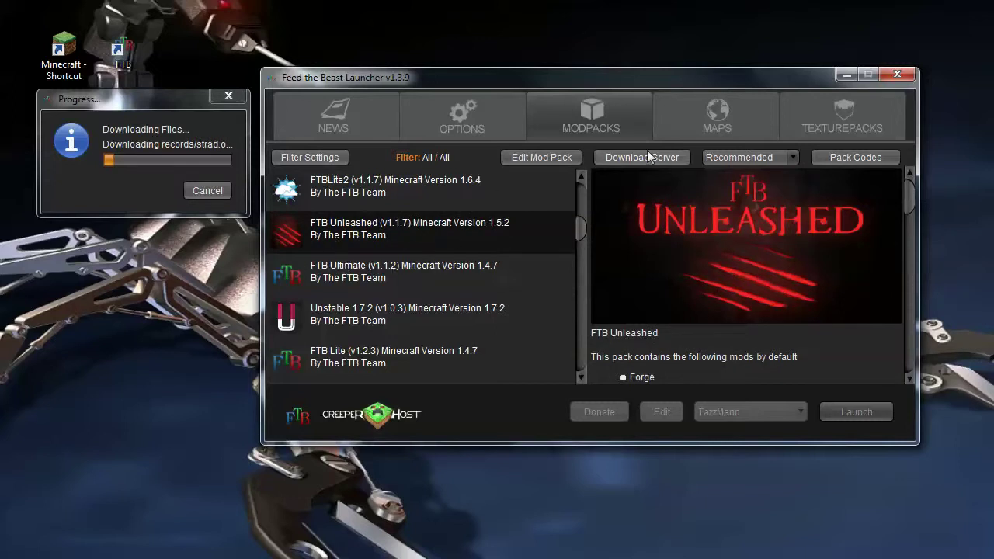
drag(911, 186, 927, 165)
click(527, 157)
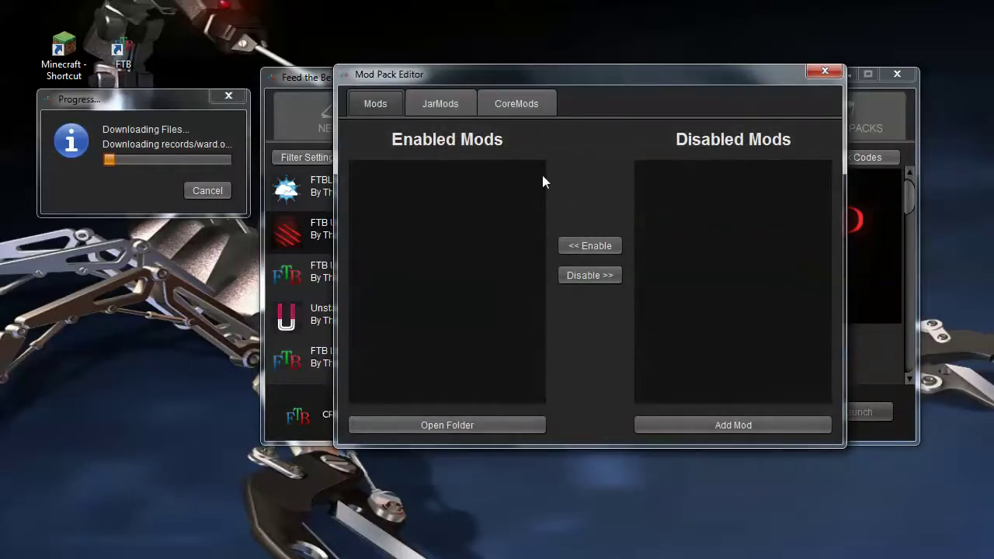
click(446, 105)
click(360, 104)
click(424, 107)
click(528, 102)
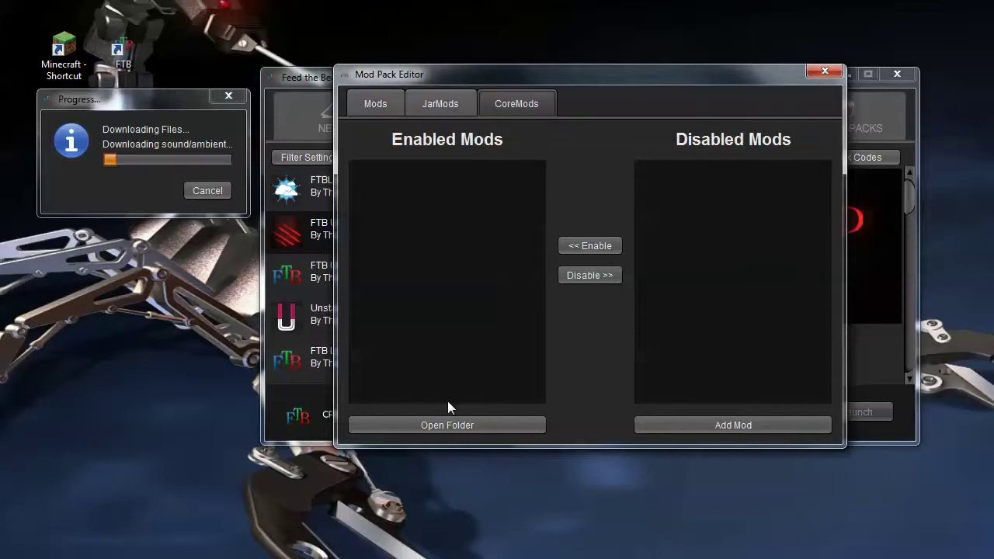
click(825, 71)
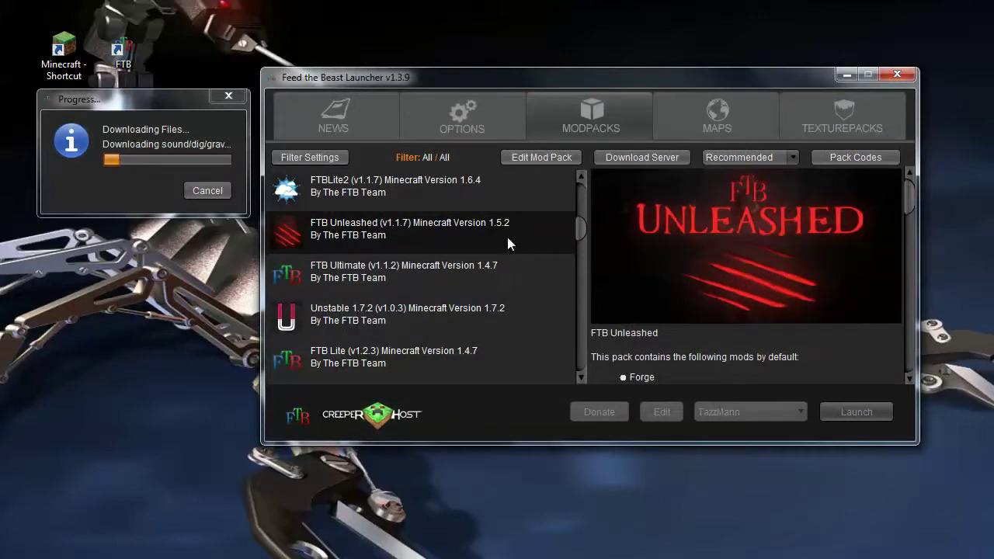
- Find BronyModPack in the modpack list and read its description and default mods
drag(578, 227, 598, 333)
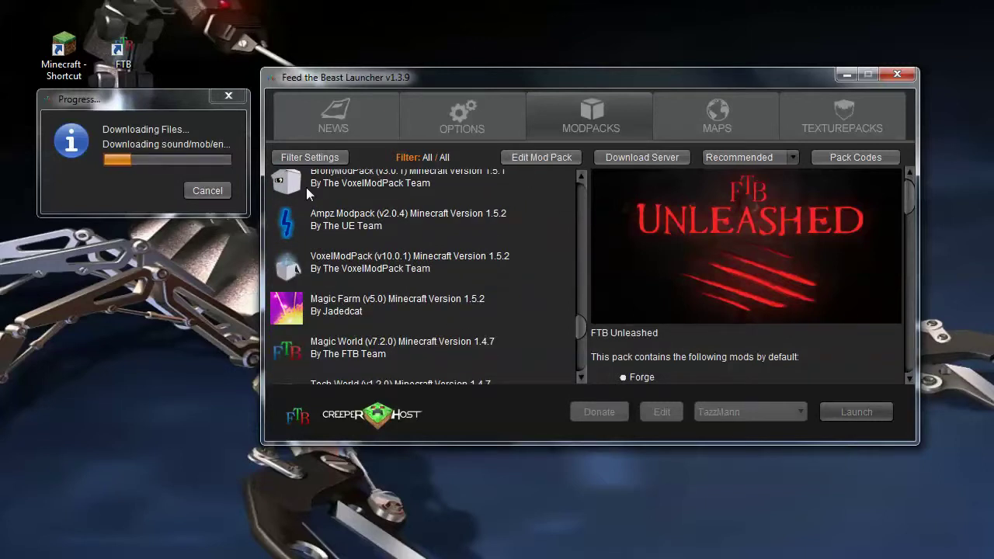
mouse_move(581, 322)
mouse_down()
mouse_move(584, 366)
mouse_move(582, 309)
mouse_up()
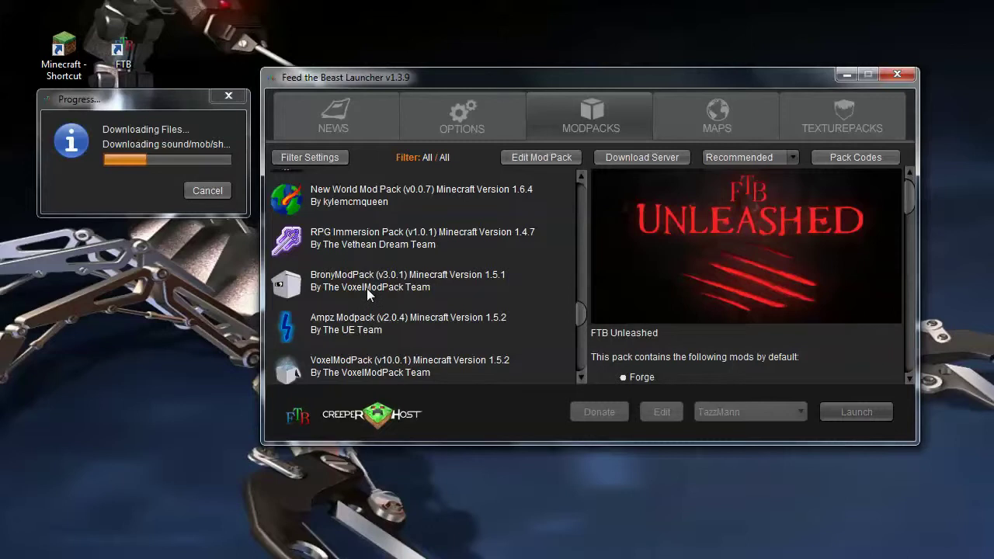
click(366, 288)
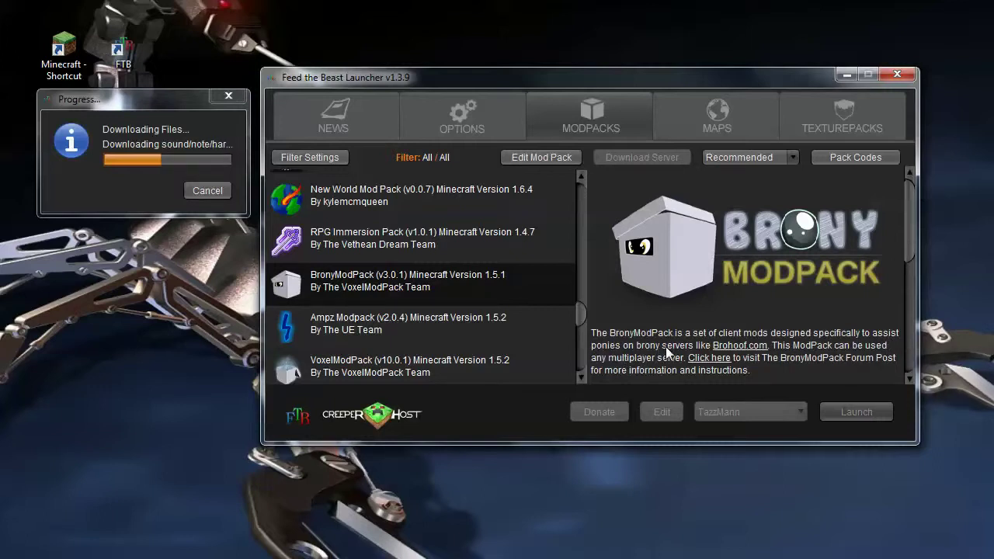
drag(906, 219, 931, 366)
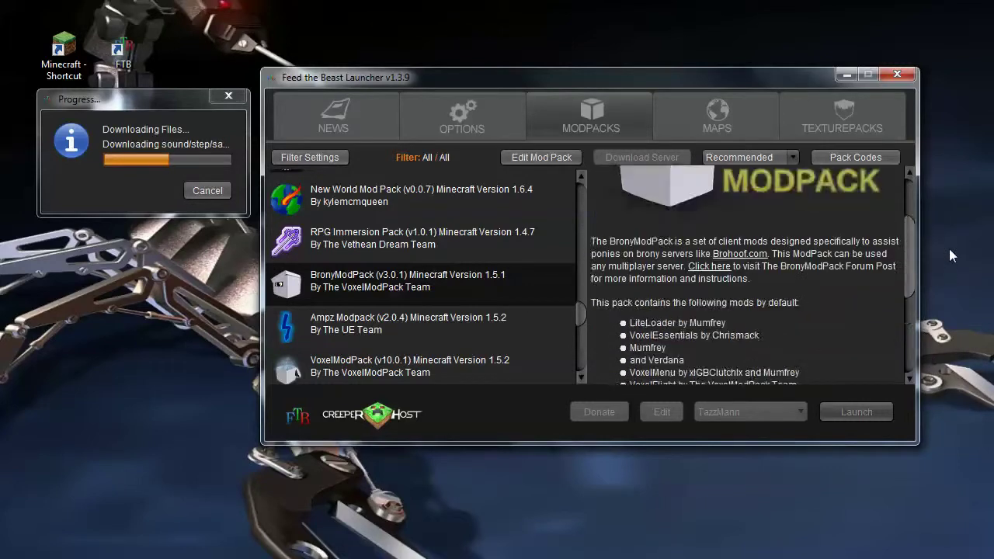
- Select the MindCrack Pack and look through its description and default mods
scroll(490, 288, up, 1)
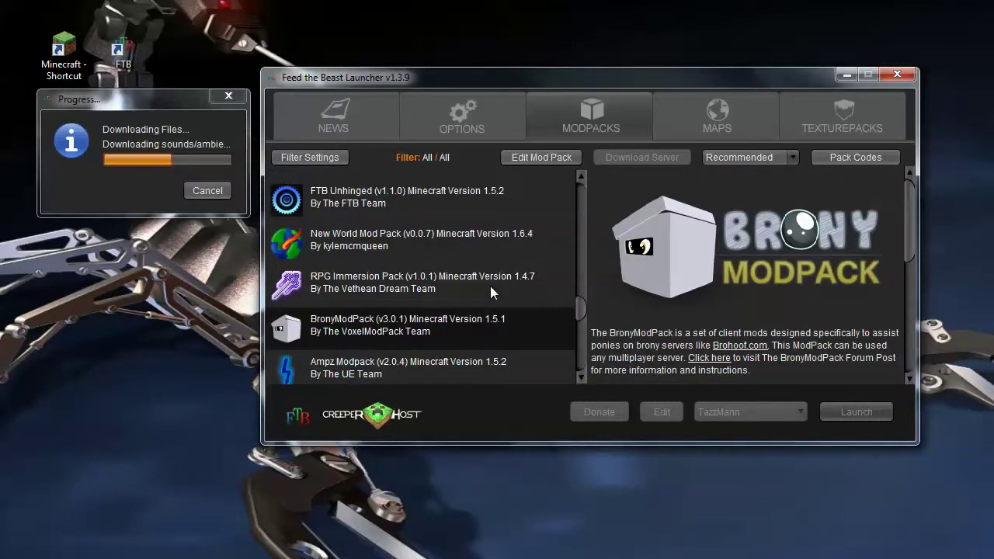
scroll(490, 289, up, 2)
scroll(490, 286, up, 1)
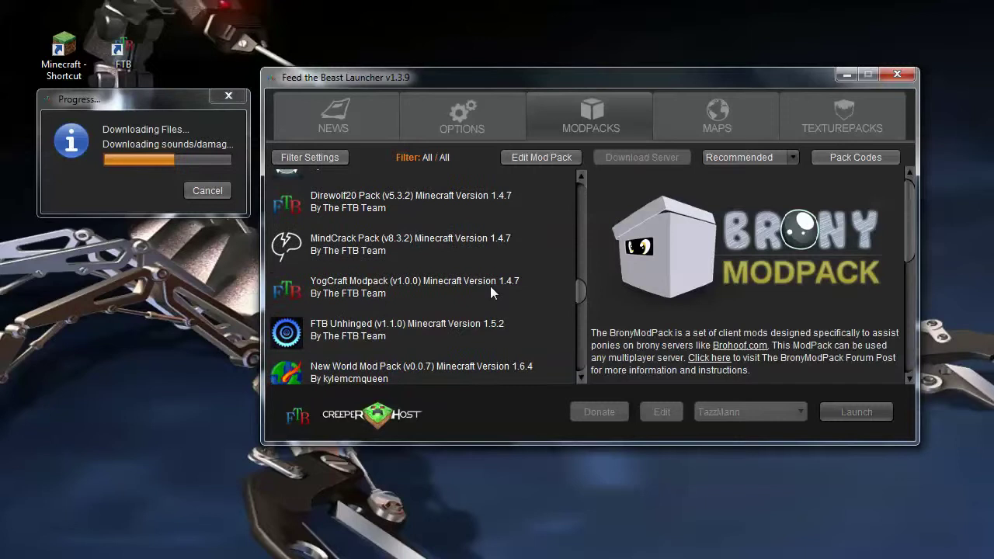
click(347, 289)
click(327, 248)
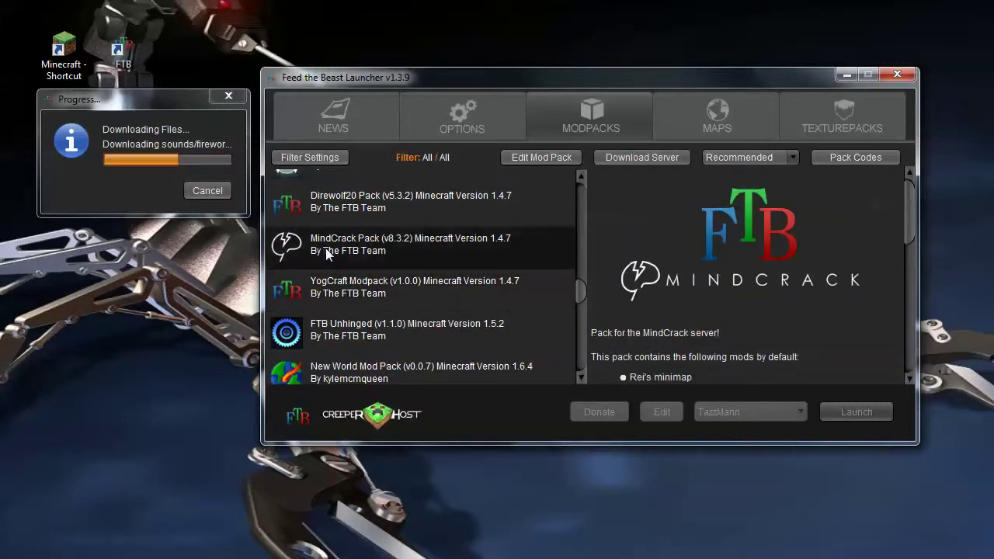
scroll(457, 280, up, 2)
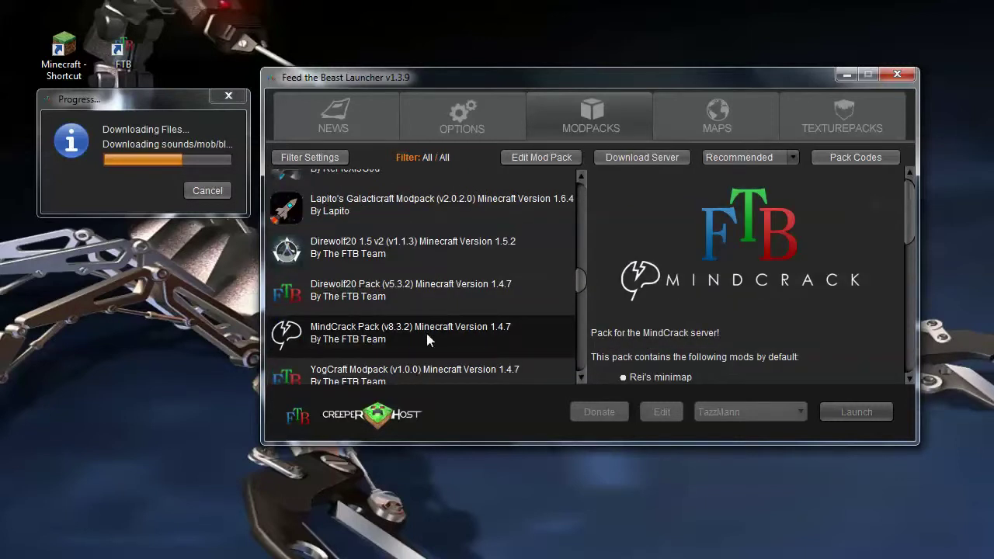
drag(910, 209, 909, 187)
- Find BloodNBones further up the modpack list and read its description
scroll(448, 265, up, 1)
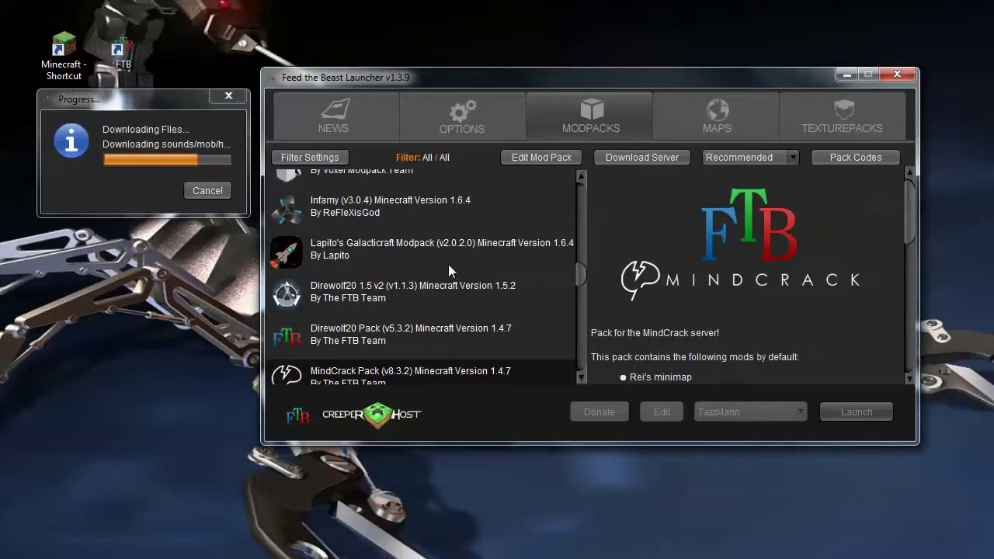
scroll(422, 268, up, 1)
scroll(427, 273, up, 1)
scroll(428, 273, down, 1)
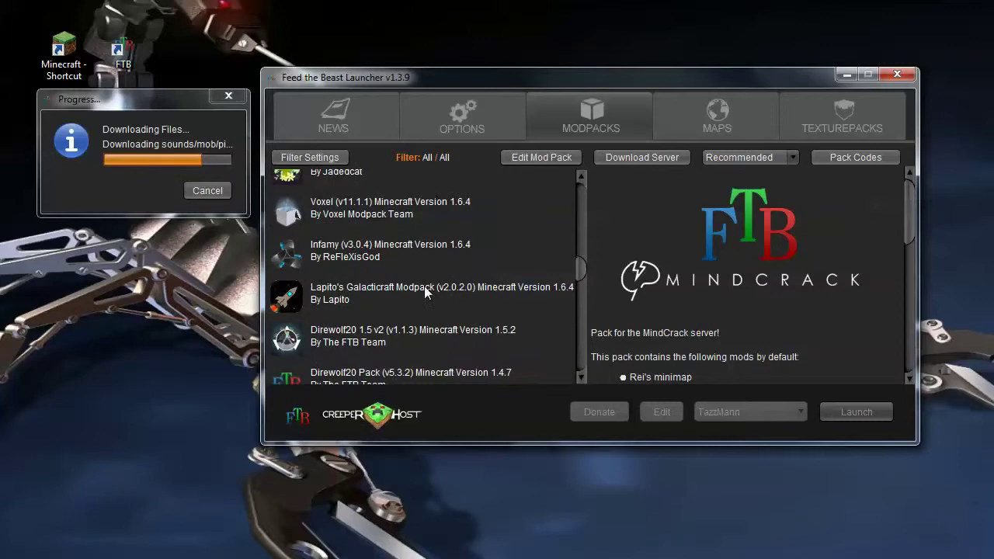
scroll(503, 293, up, 4)
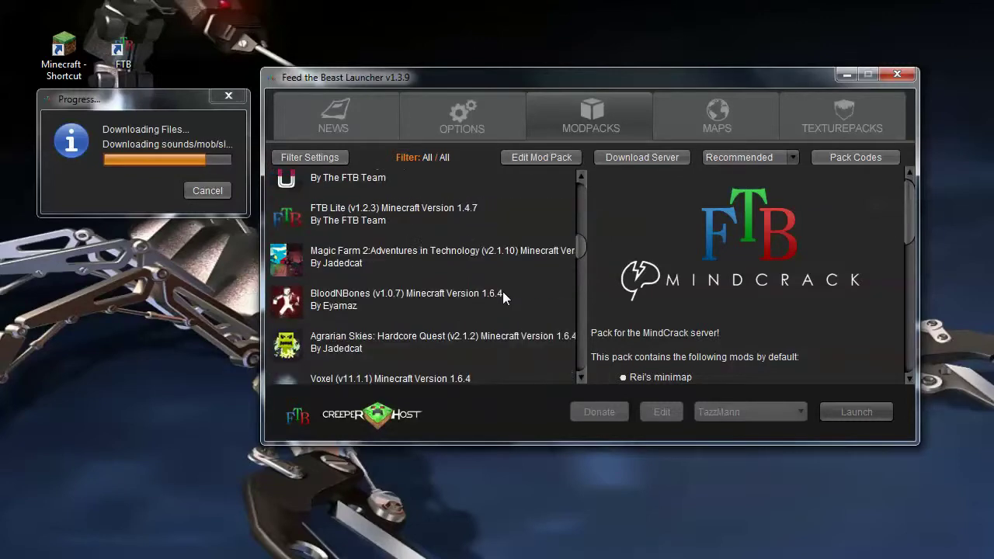
click(346, 307)
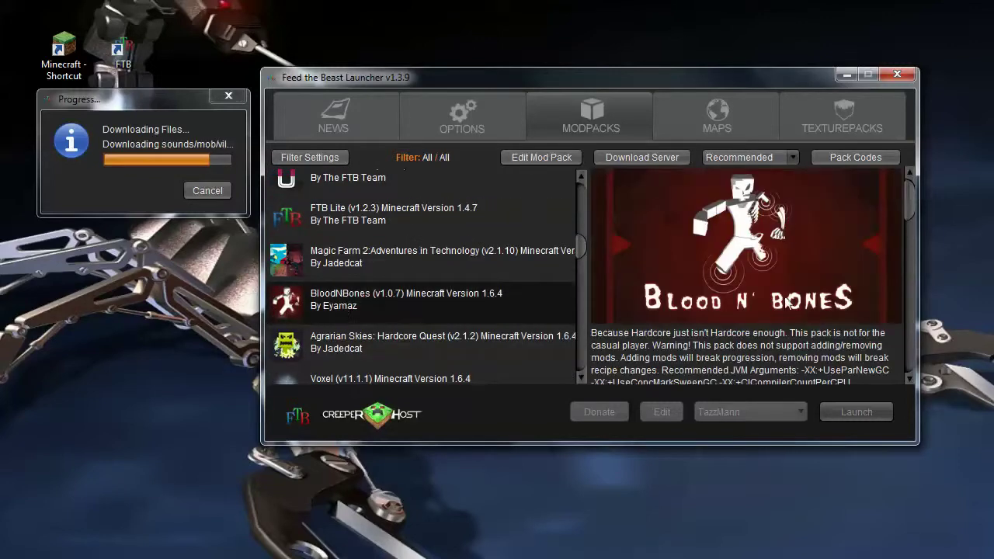
mouse_move(911, 196)
mouse_down()
mouse_move(936, 289)
mouse_move(909, 195)
mouse_up()
- Select the Monster pack at the start of the list and review its default mods
drag(578, 244, 580, 237)
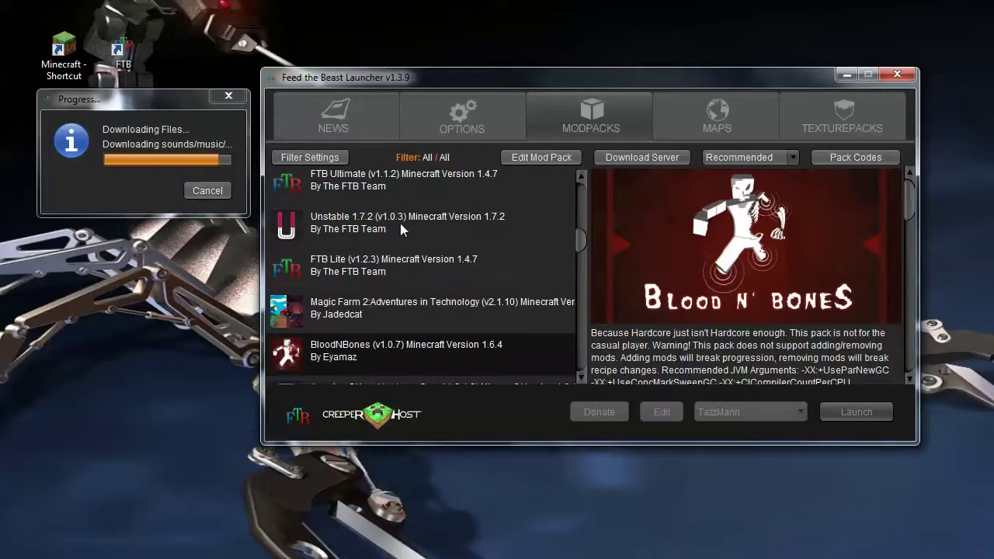
drag(580, 242, 582, 212)
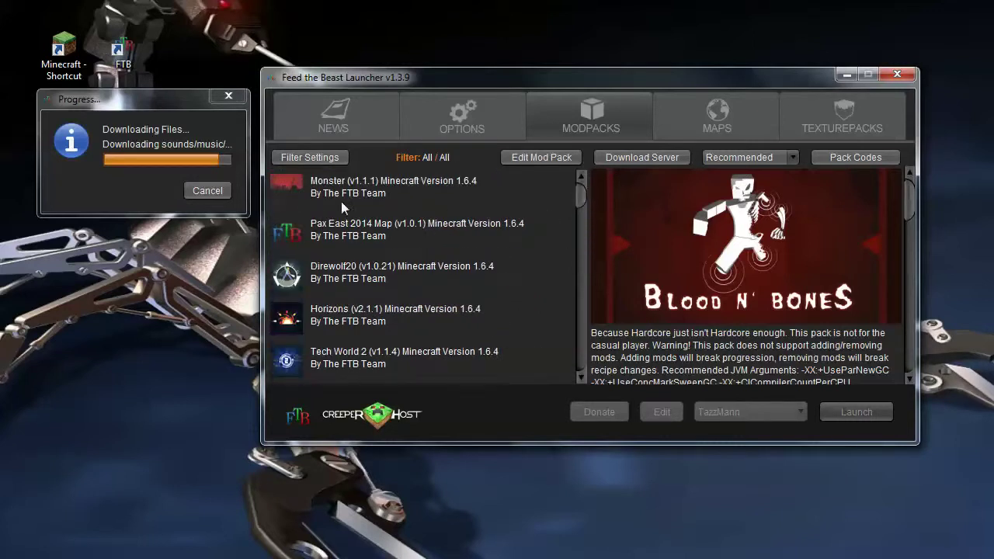
click(354, 193)
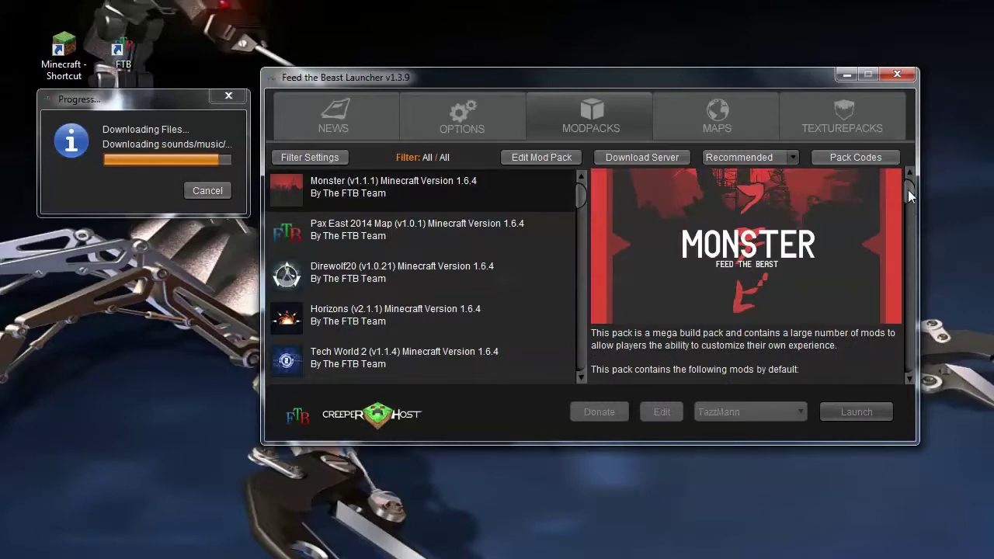
drag(907, 190, 914, 210)
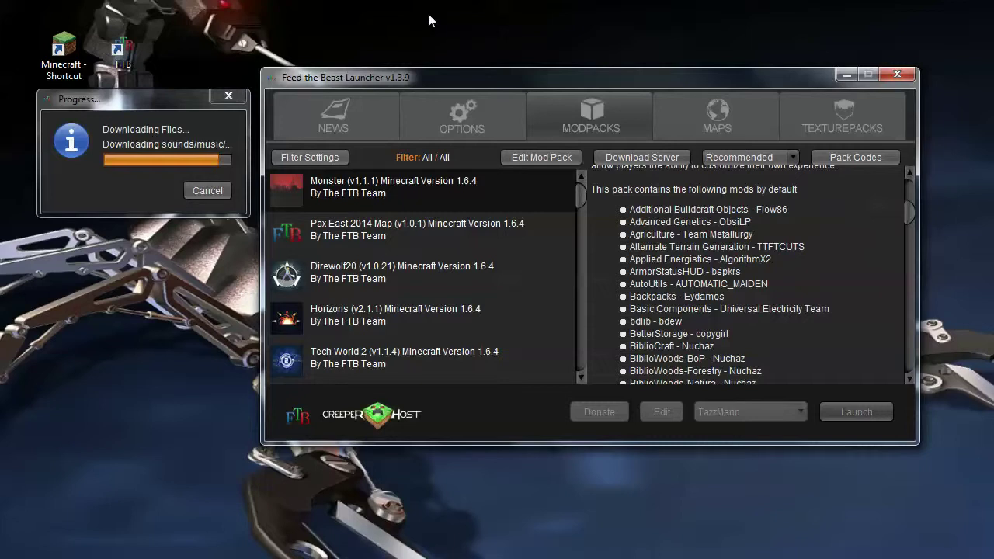
- Move the progress and launcher windows further apart, and look through the available Monster pack versions without changing the selection
drag(129, 106, 118, 109)
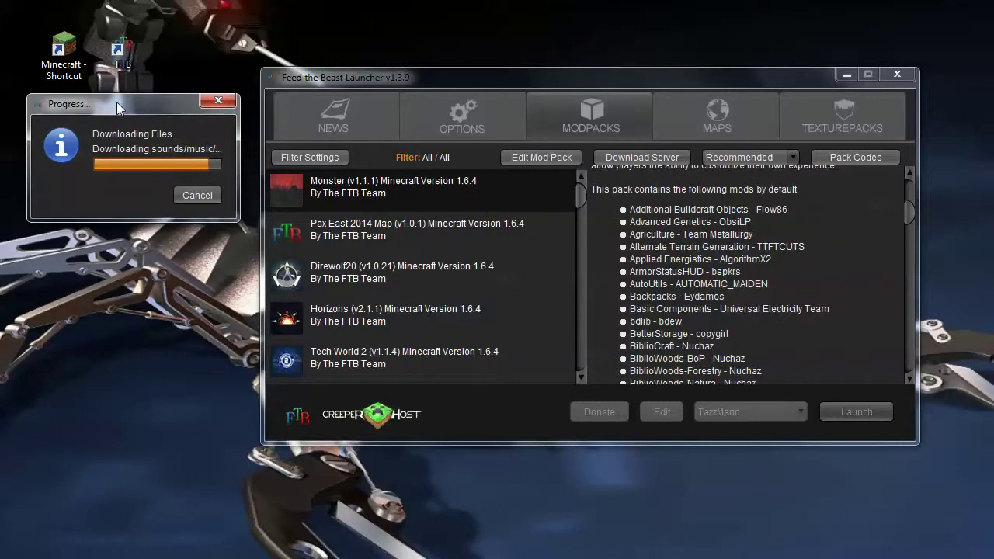
drag(405, 80, 456, 33)
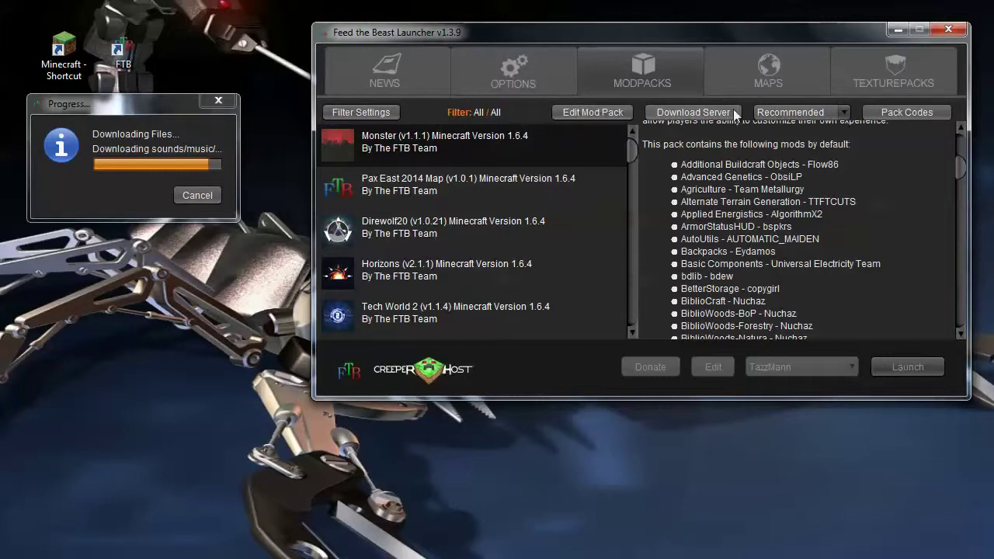
click(844, 110)
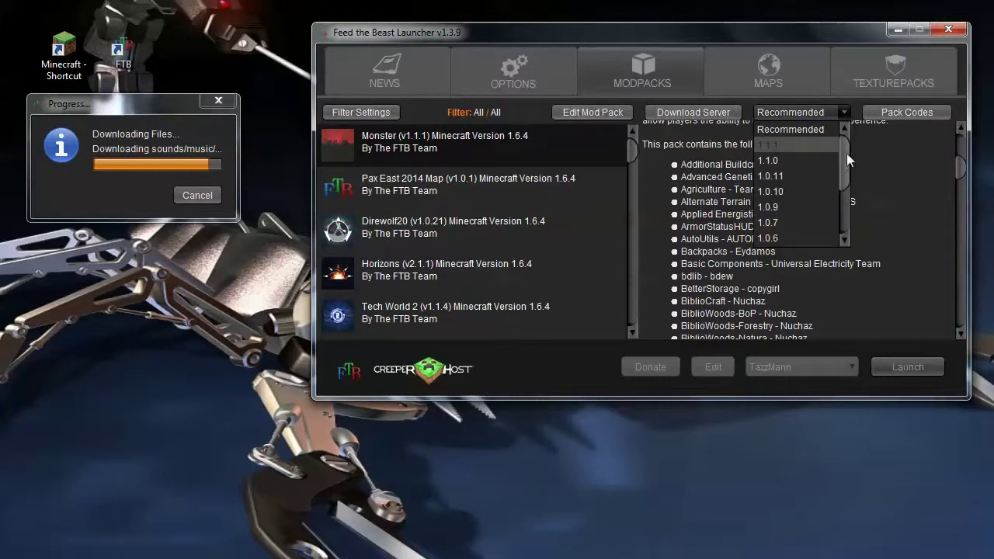
drag(845, 154, 840, 73)
click(633, 147)
- Select Agrarian Skies: Hardcore Quest and examine its available versions, leaving the version set to Recommended
drag(630, 151, 637, 212)
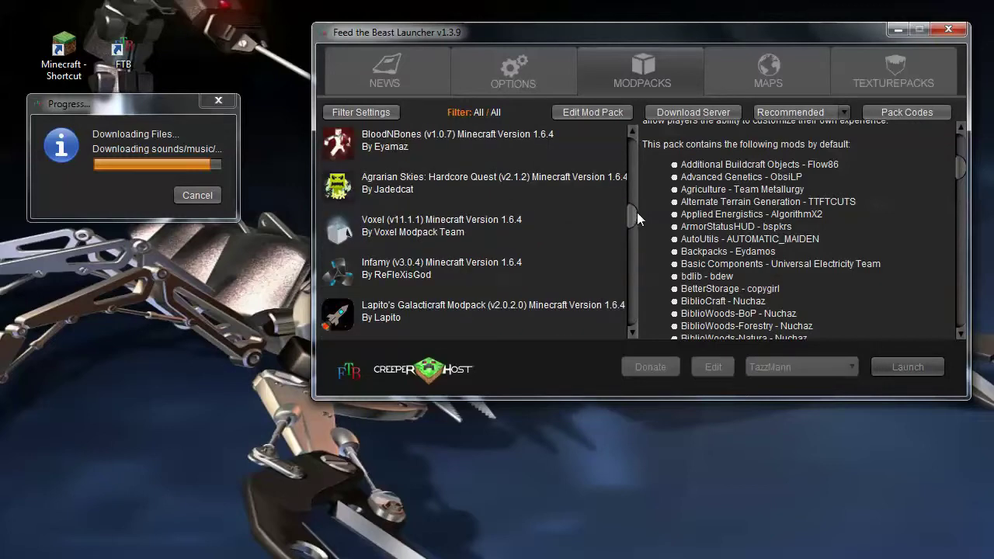
click(375, 181)
click(851, 110)
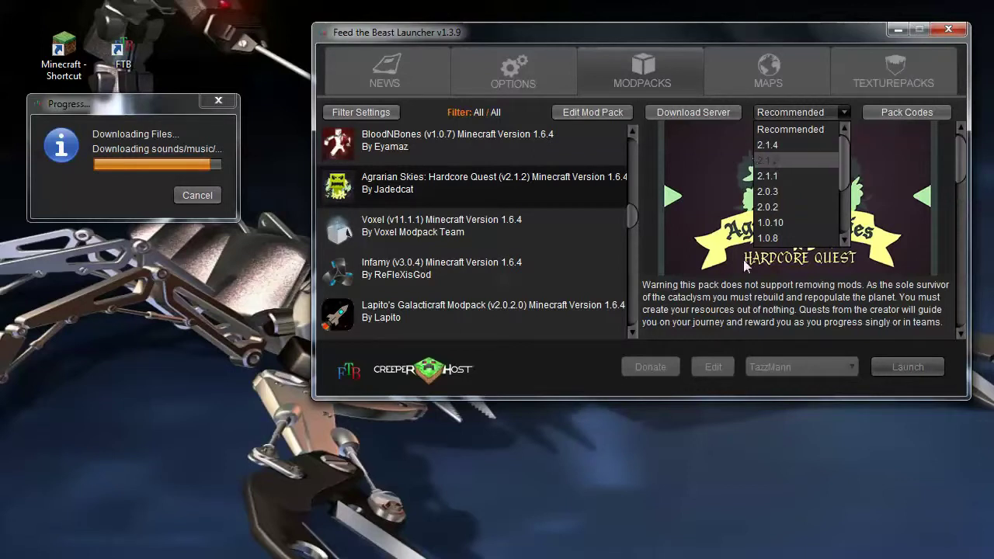
click(878, 330)
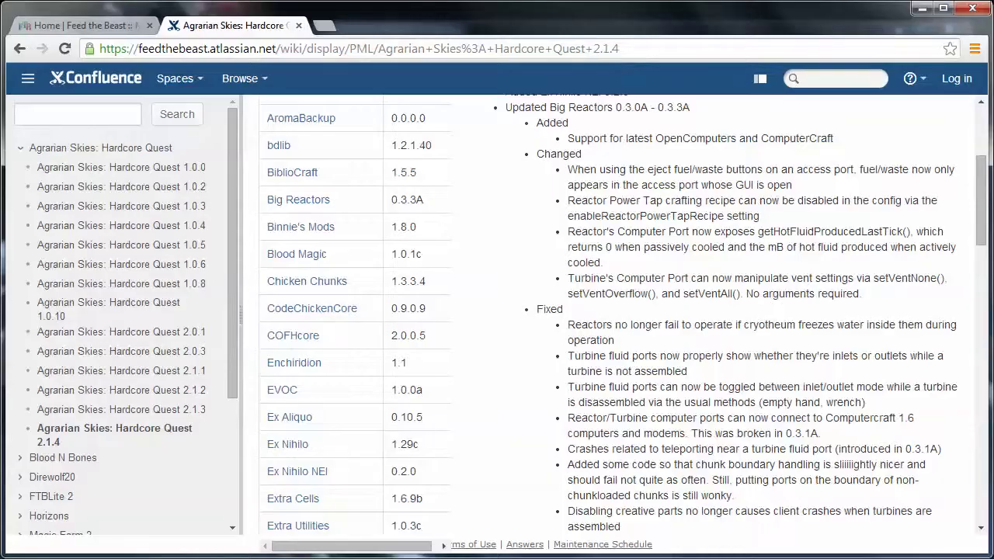
- In the browser, view the start of the Agrarian Skies: Hardcore Quest 2.1.4 page and return to Public Modpack Listings
scroll(418, 214, up, 3)
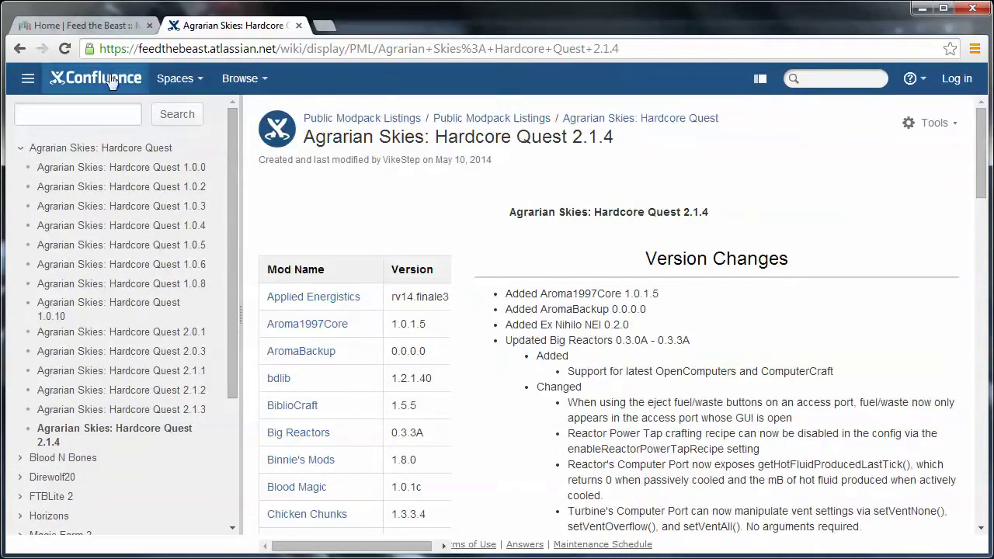
click(20, 49)
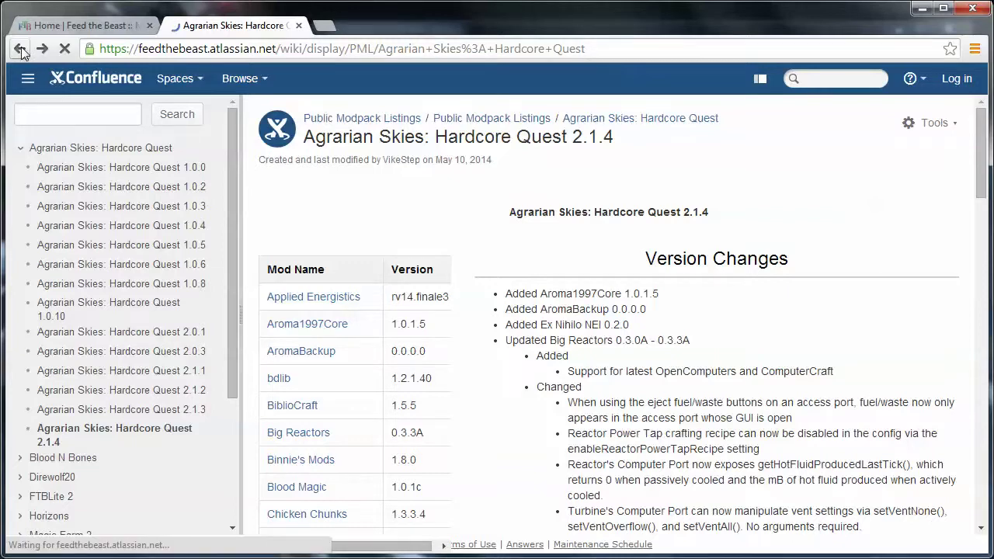
click(21, 49)
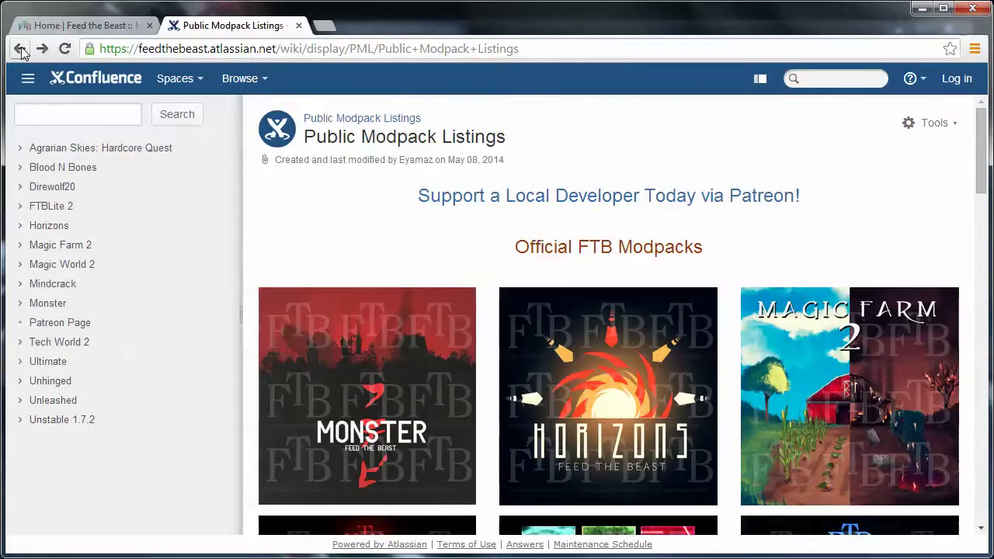
- Browse the Public Modpack Listings, highlight the page's web address, and open the Agrarian Skies: Hardcore Quest page
drag(980, 144, 985, 122)
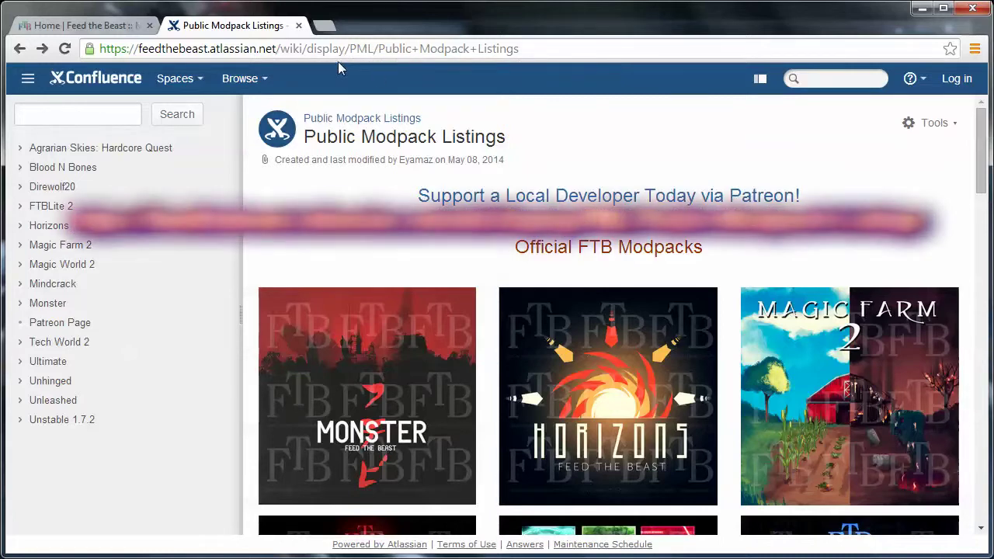
drag(527, 49, 42, 47)
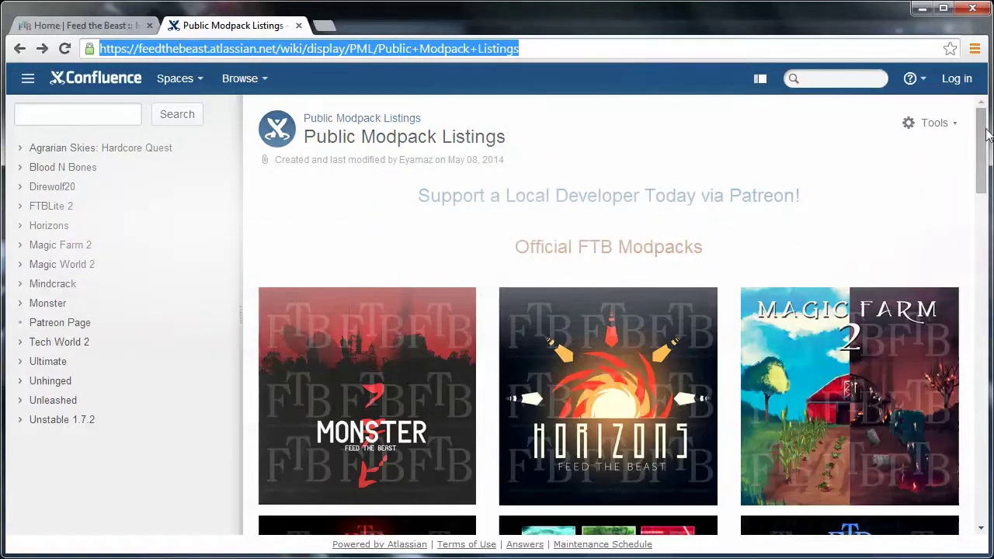
drag(981, 136, 983, 430)
click(609, 253)
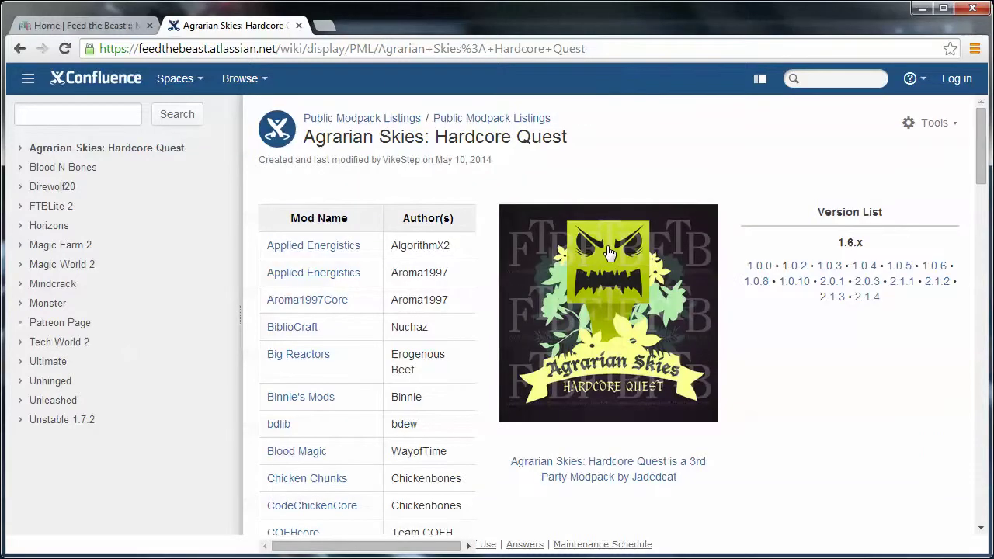
- Look over the Agrarian Skies: Hardcore Quest mod list and open the page for version 2.1.4
scroll(445, 288, down, 8)
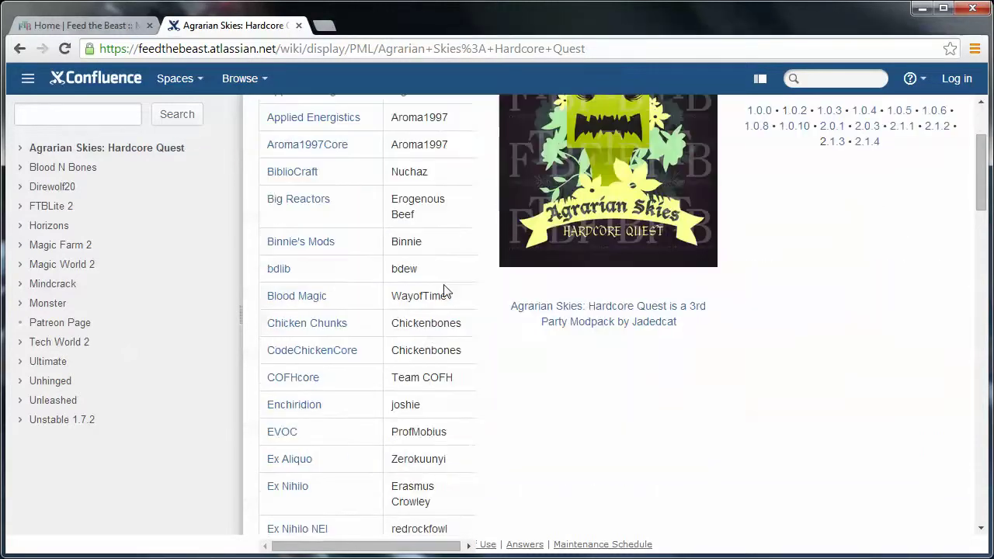
scroll(451, 308, up, 8)
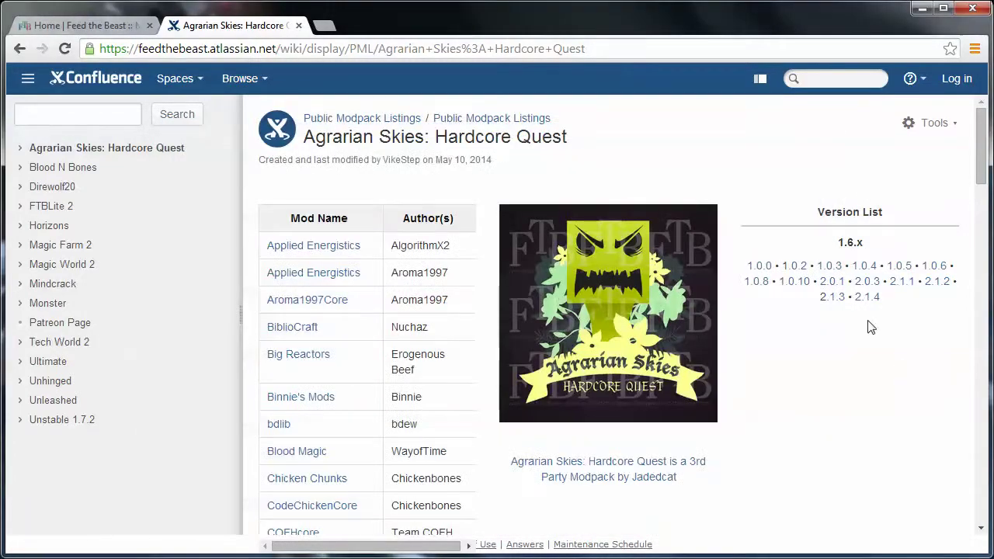
click(867, 299)
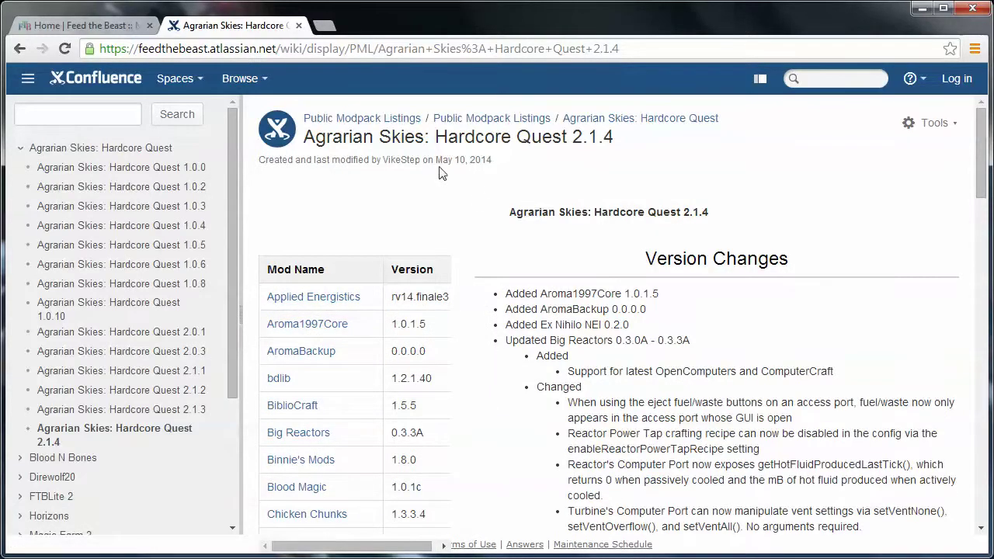
- Examine the 2.1.4 version changes, highlighting the "Added Ex Nihilo NEI 0.2.0" entry, and look through the full mod list
scroll(718, 264, down, 3)
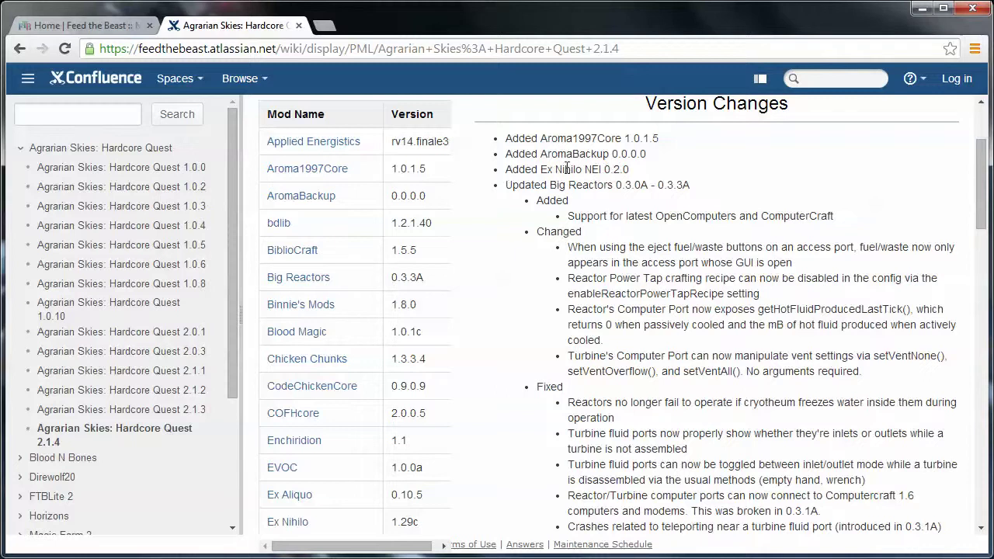
drag(628, 170, 503, 163)
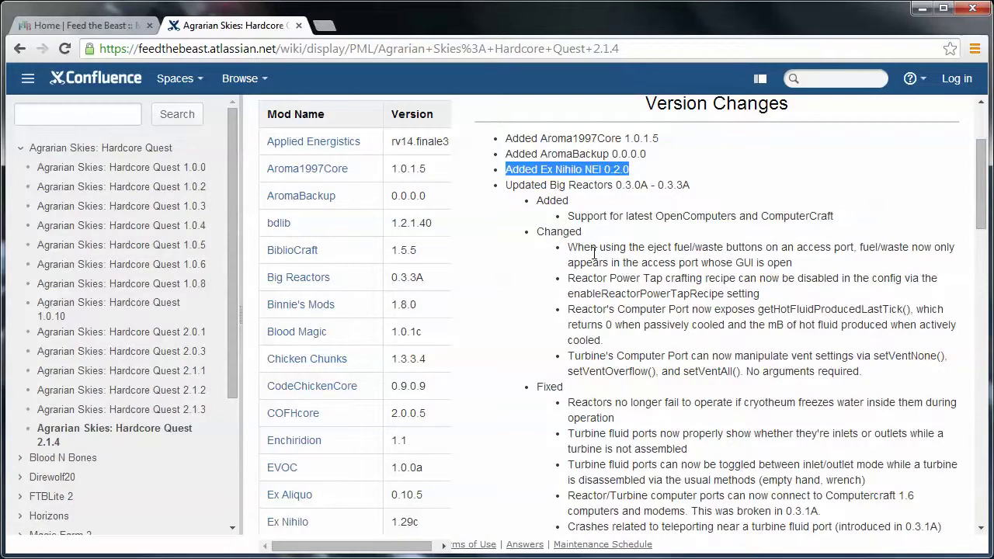
scroll(629, 232, down, 6)
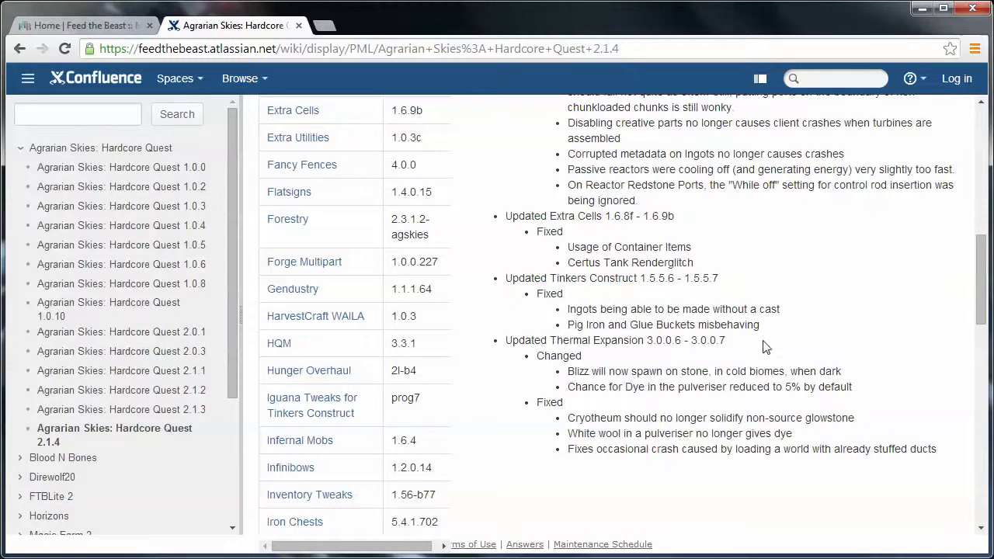
scroll(604, 399, up, 8)
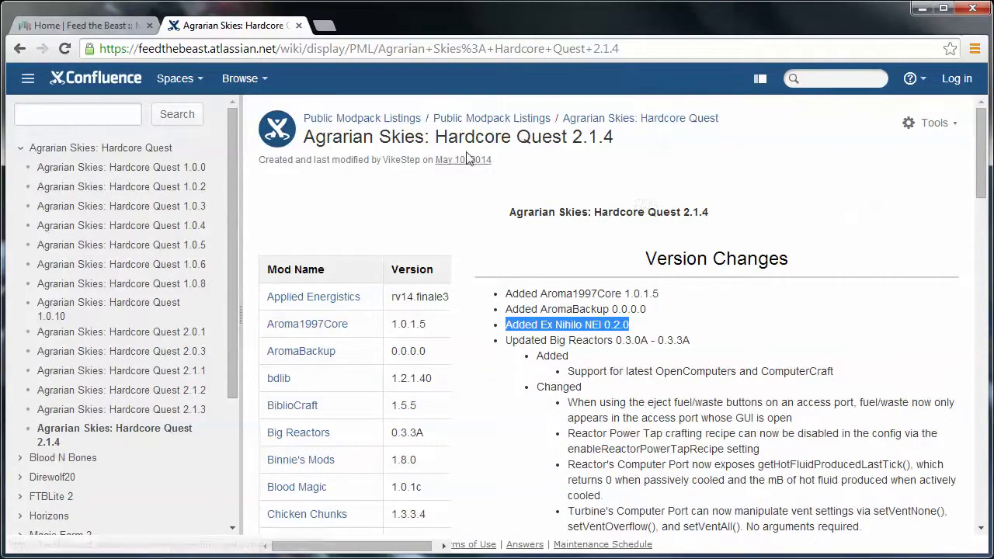
scroll(672, 278, down, 5)
scroll(680, 292, down, 1)
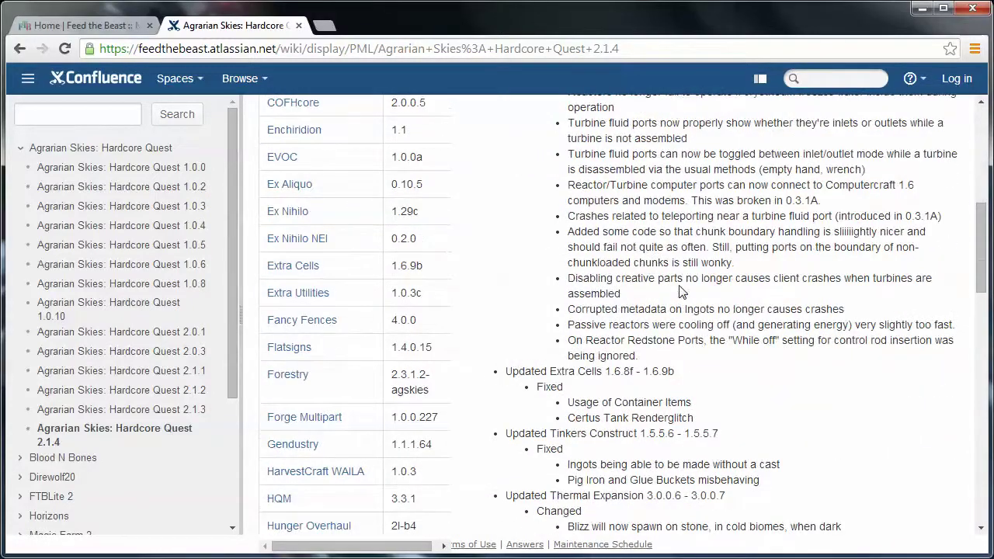
scroll(680, 291, down, 14)
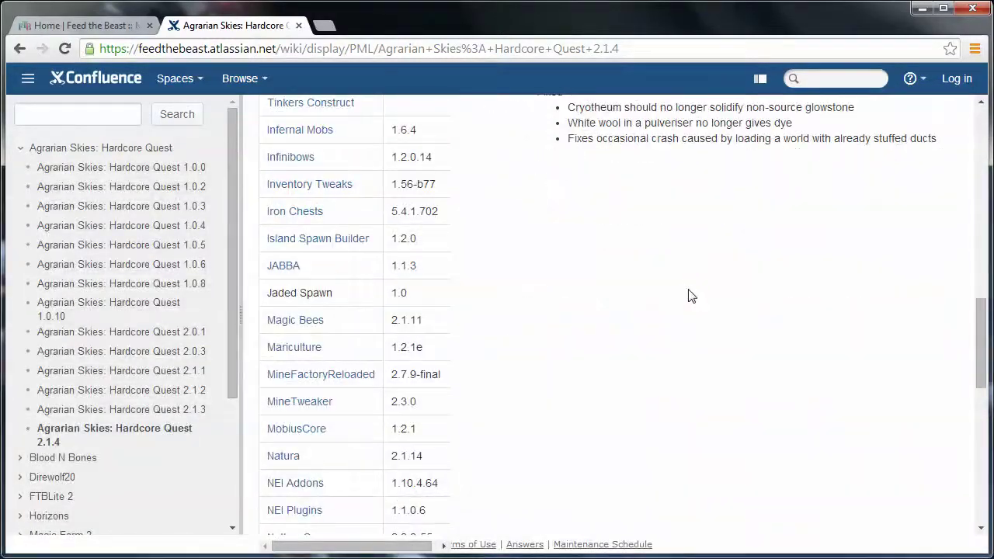
scroll(690, 295, down, 2)
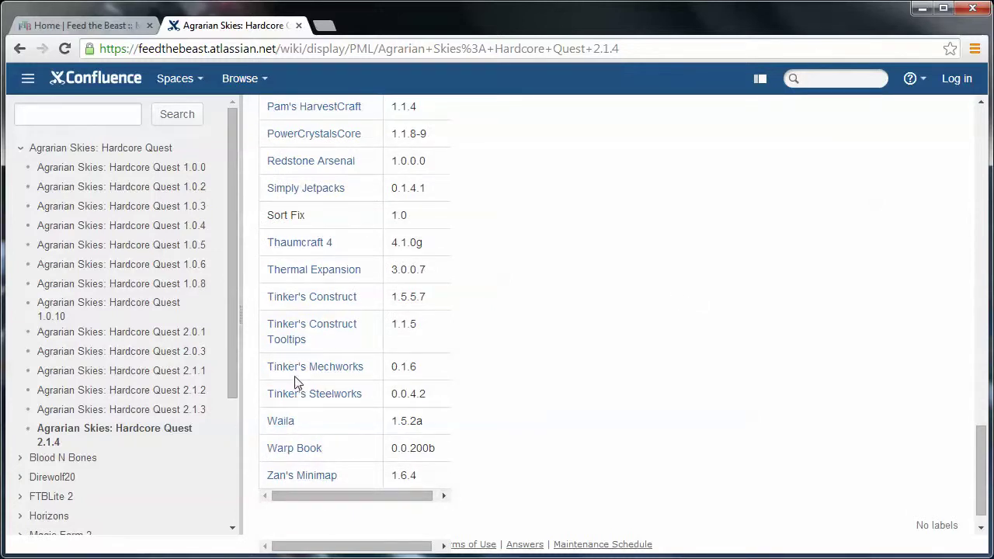
- Open the Tinker's Construct link in a new tab, follow its redirect, and look through the mod's forum topic
middle_click(308, 299)
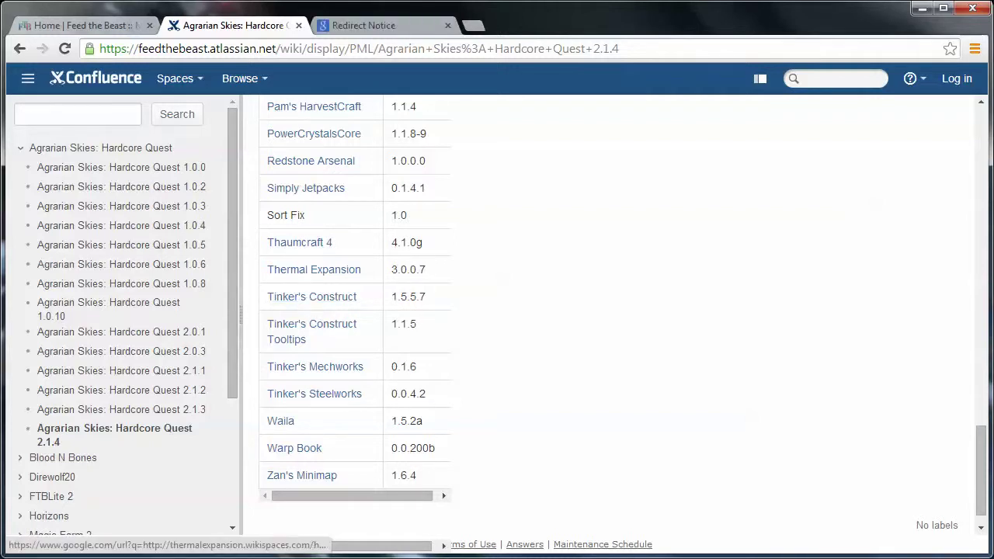
click(366, 24)
click(417, 146)
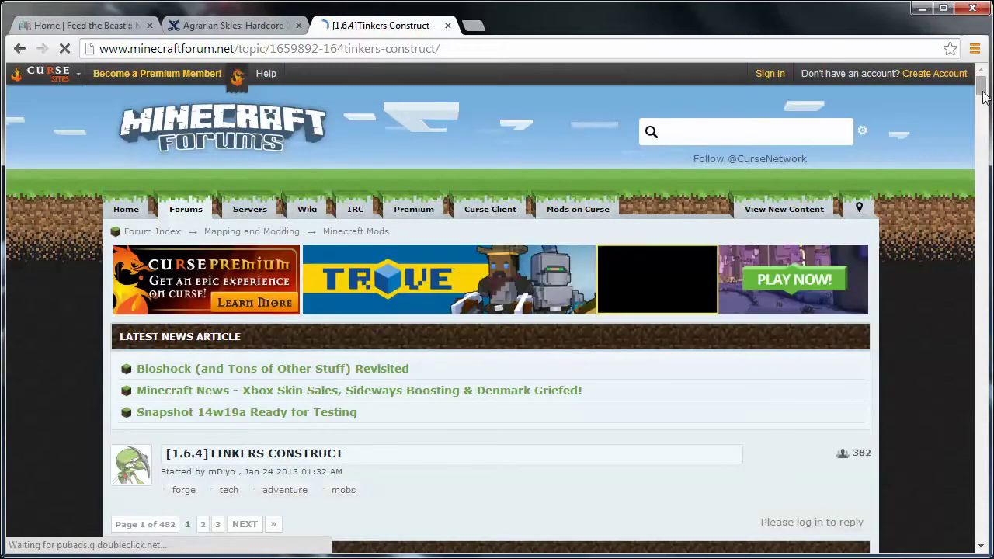
drag(981, 90, 989, 211)
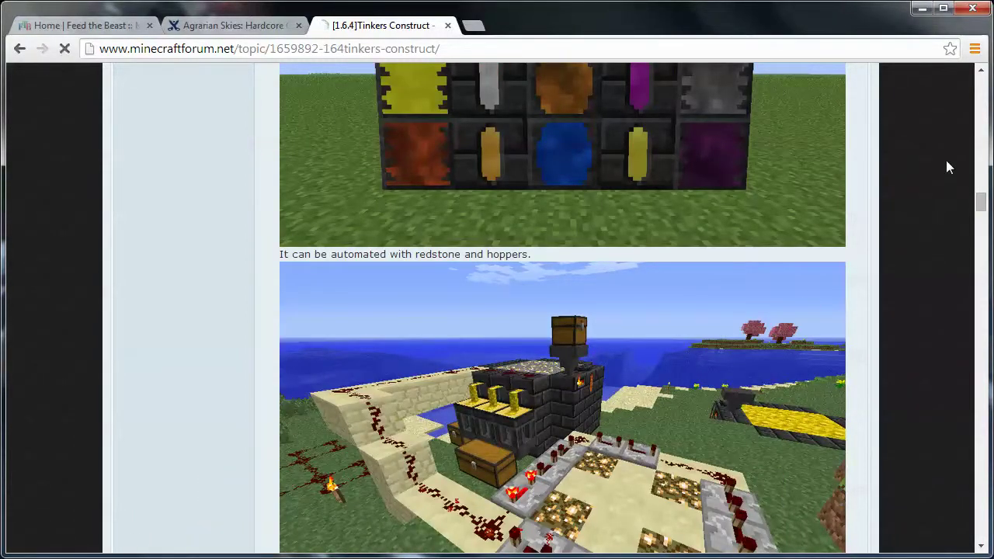
drag(982, 211, 982, 292)
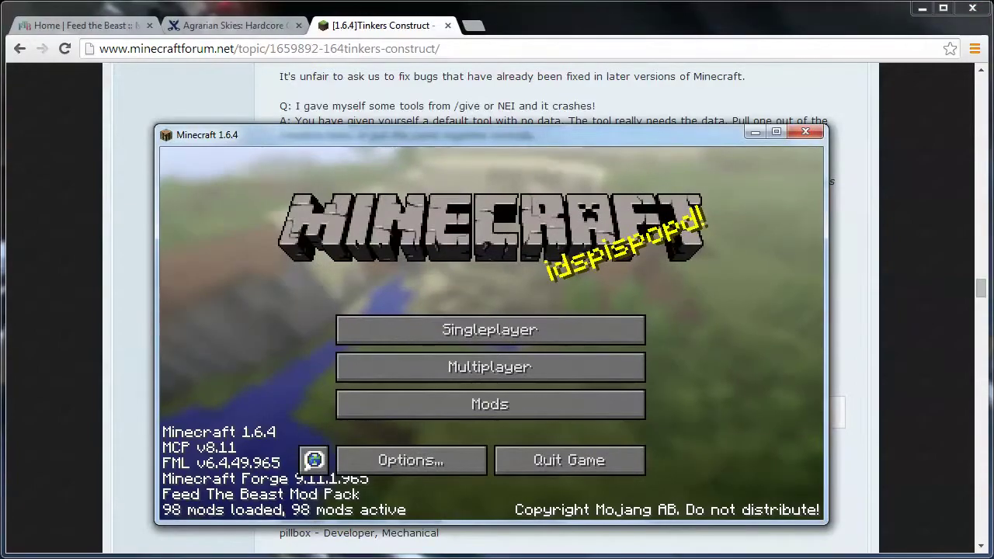
- Minimize the browser and move the Minecraft window near the upper-left corner of the desktop
click(924, 9)
drag(379, 137, 264, 31)
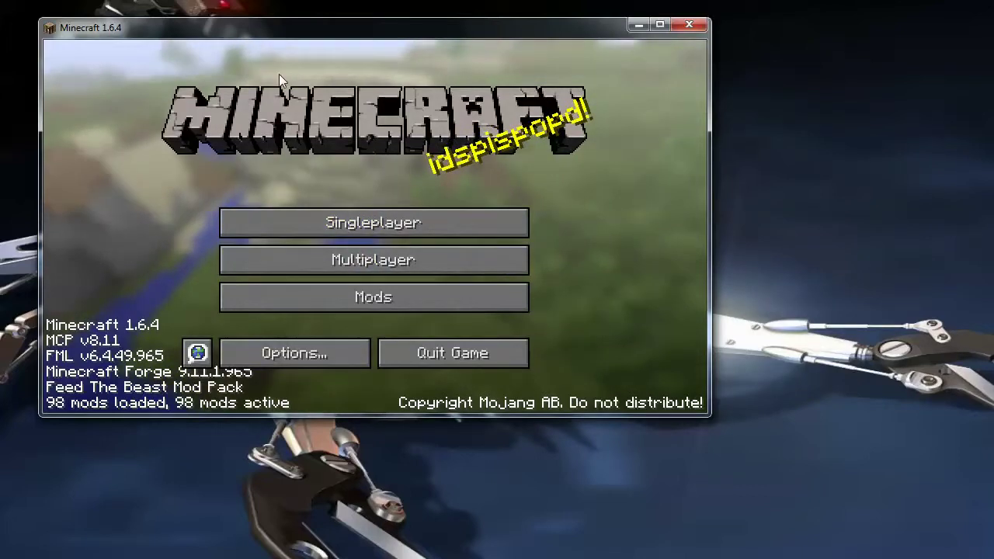
drag(195, 36, 157, 24)
drag(255, 18, 268, 26)
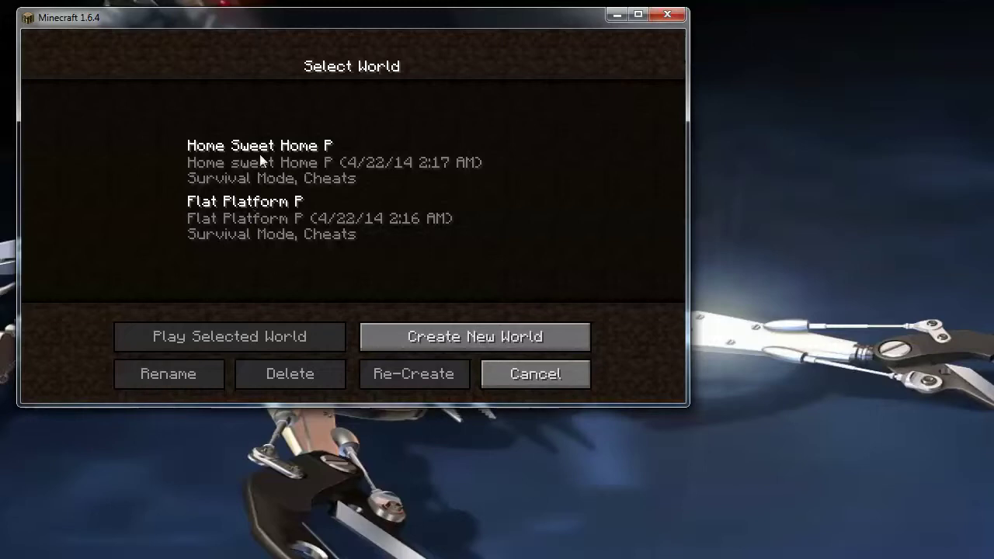
- Load the singleplayer world Home Sweet Home P and resize the game window to 720p
click(334, 167)
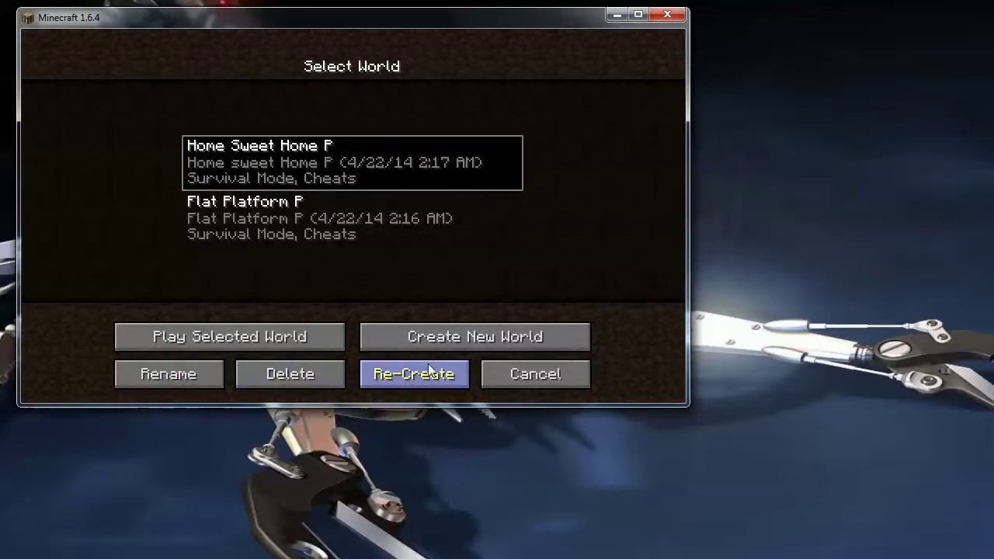
click(228, 342)
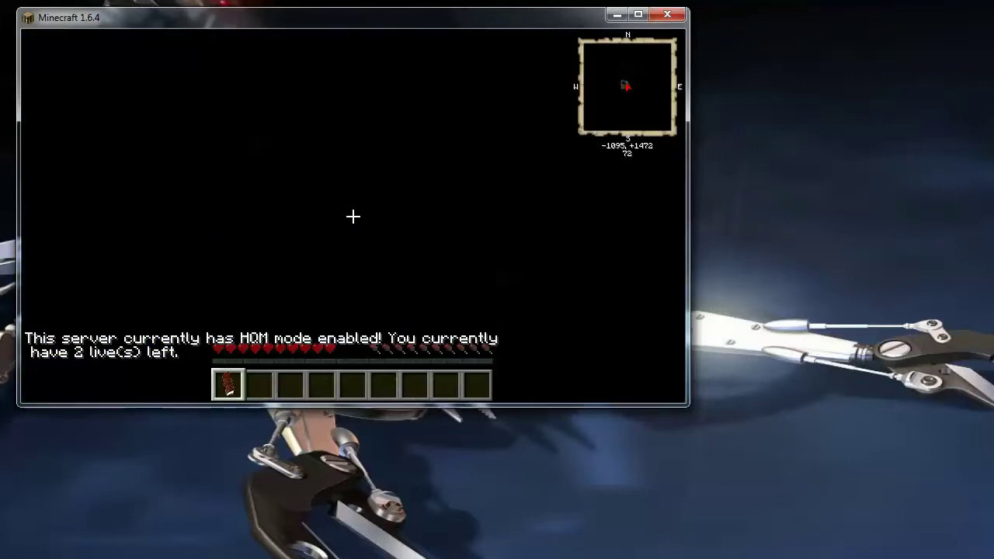
key(Escape)
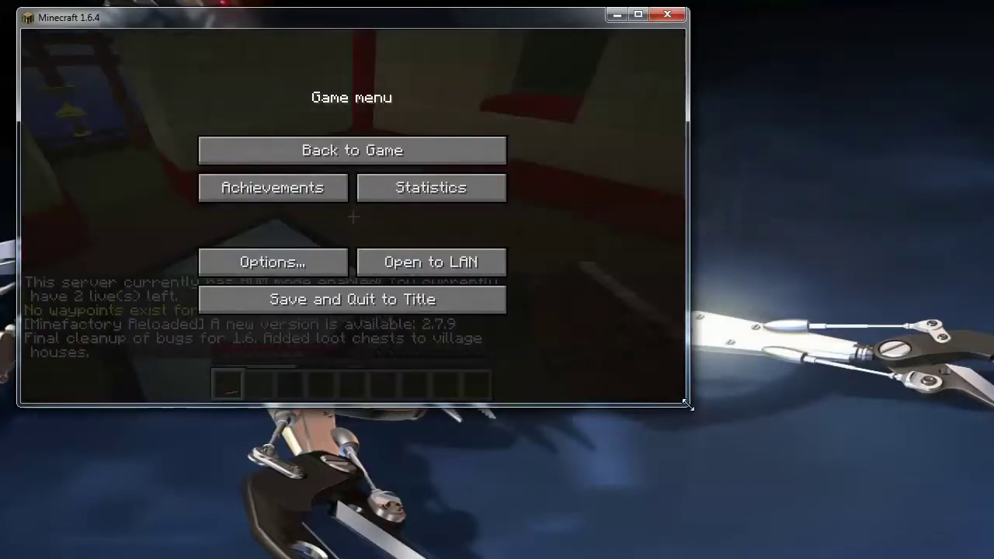
right_click(688, 405)
click(730, 416)
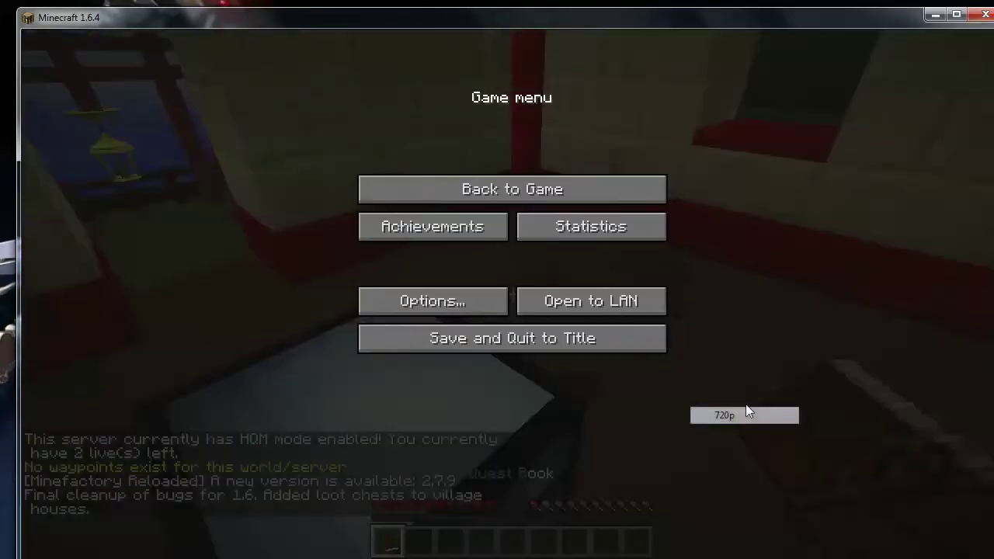
drag(247, 13, 242, 10)
click(471, 194)
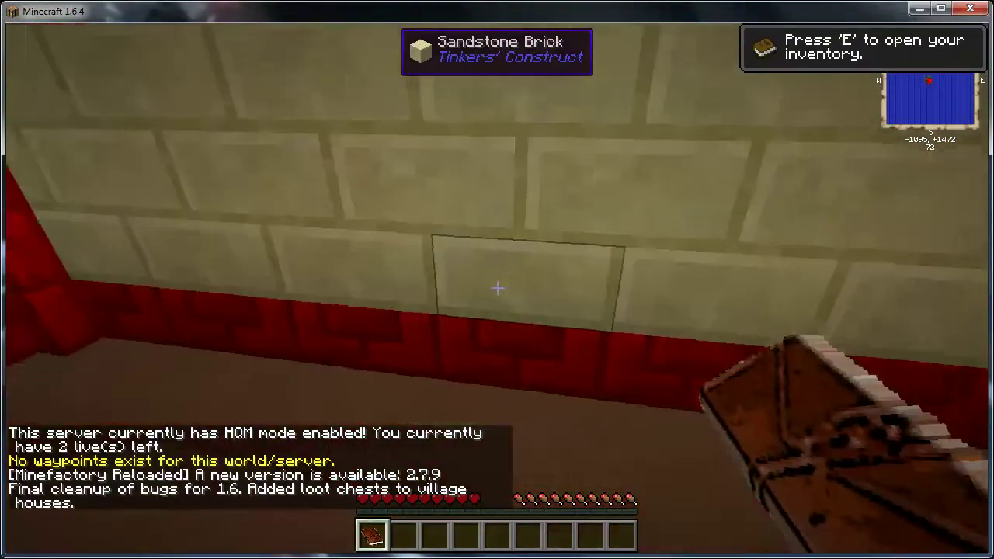
- Walk out of the house and look around the fenced grass area and the surrounding sea
key(w)
key(w)
key(w)
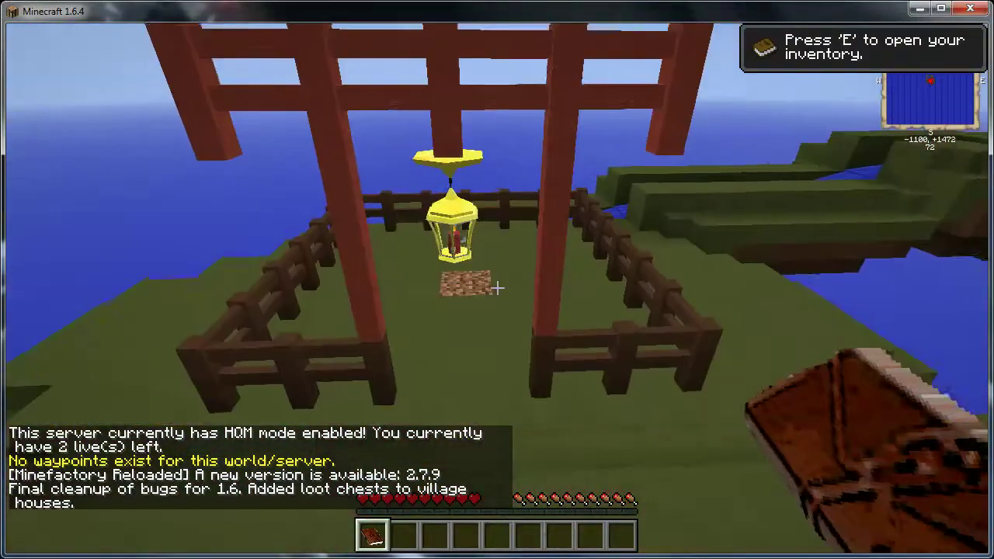
key(w)
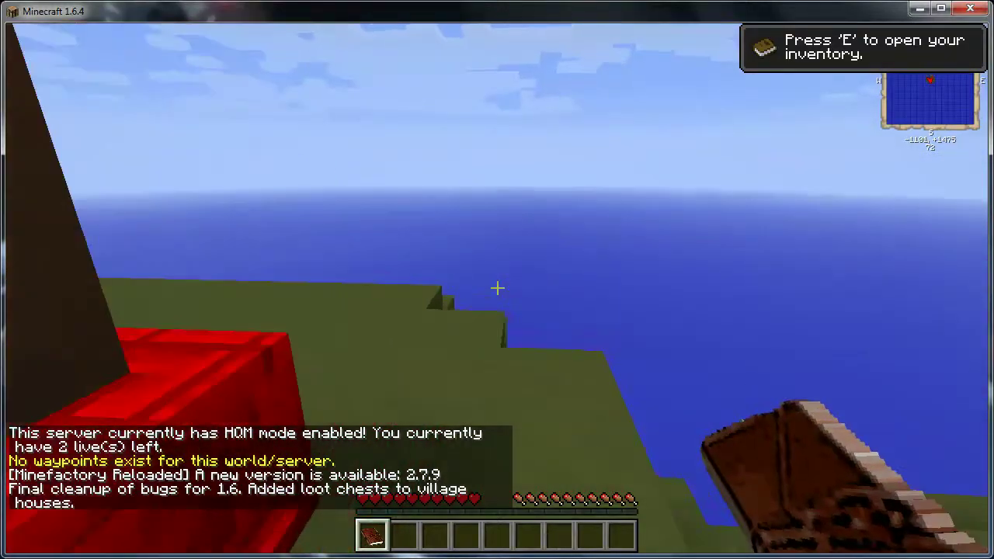
- Open the quest book, view the Learning to Skyblock quest map, and close the book
right_click(498, 287)
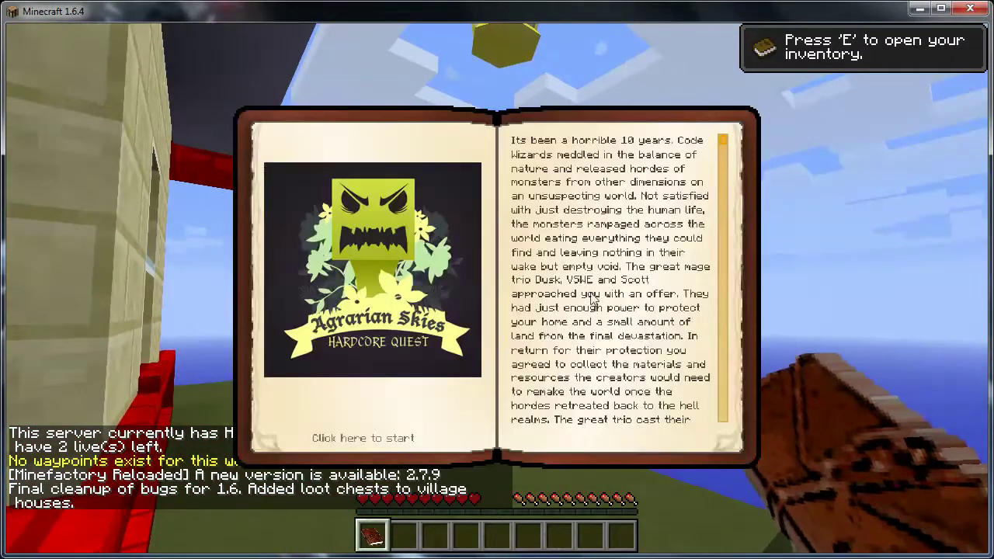
click(368, 438)
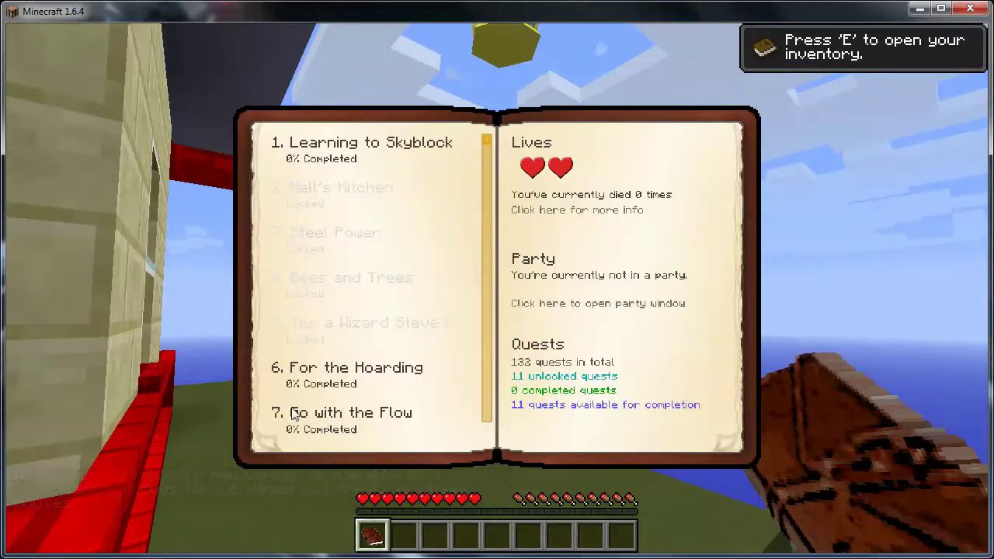
click(318, 150)
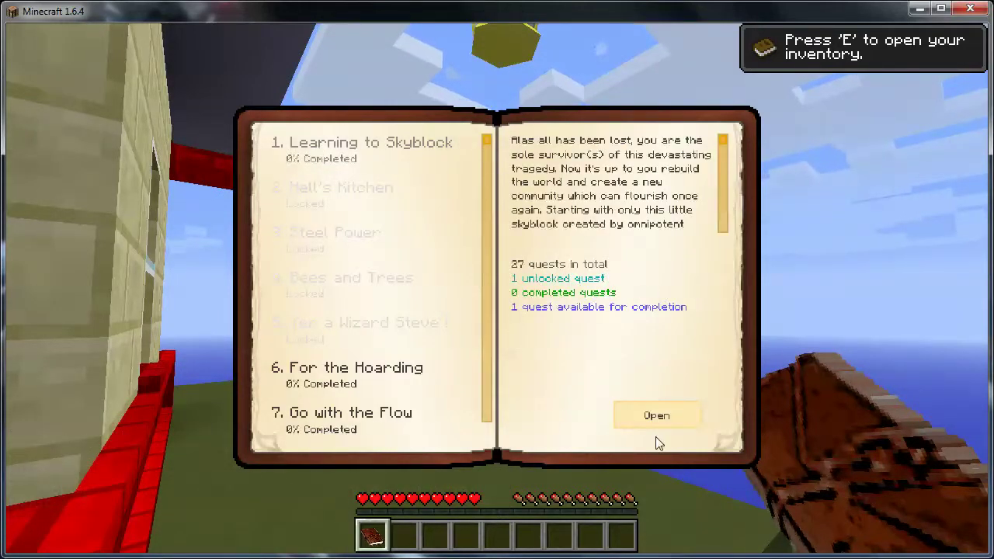
click(646, 418)
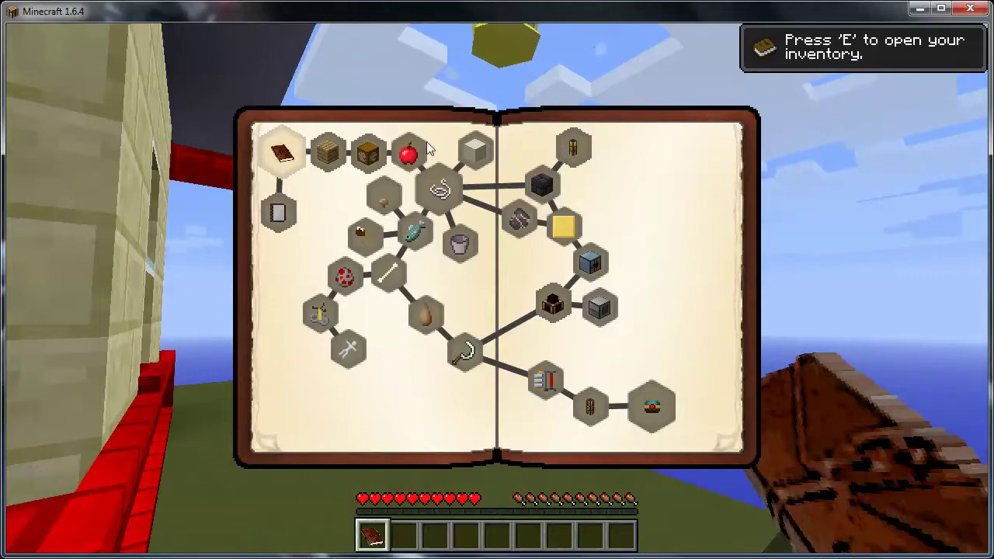
key(Escape)
- Walk back into the house and look at its walls, window and hanging Golden Lantern
key(w)
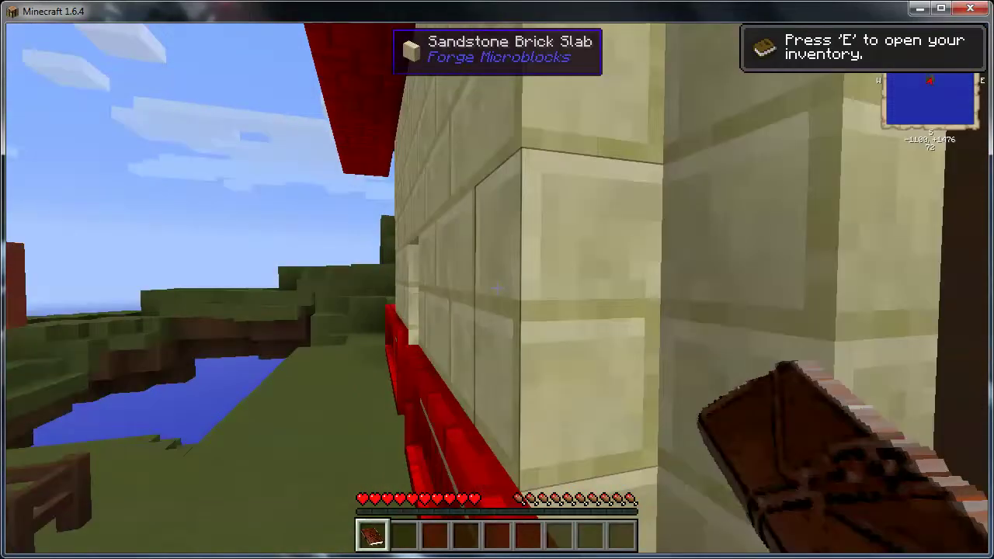
key(w)
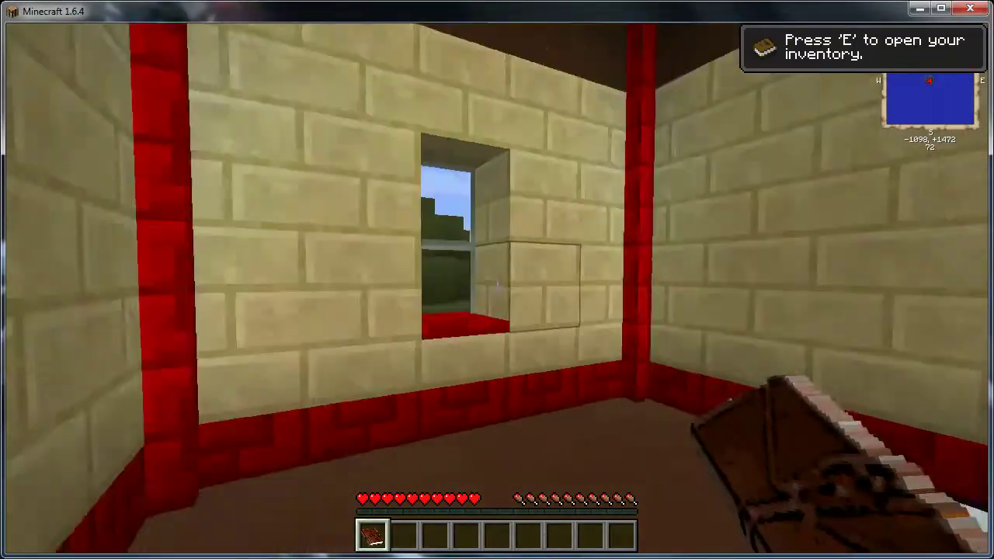
key(s)
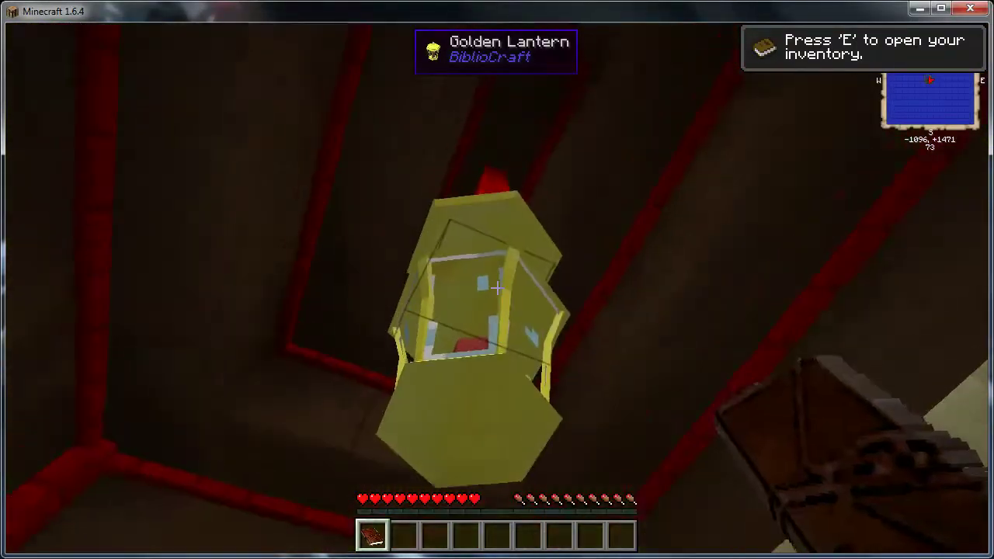
- Save and quit the world to the title screen, and view the multiplayer server screen without joining a server
key(Escape)
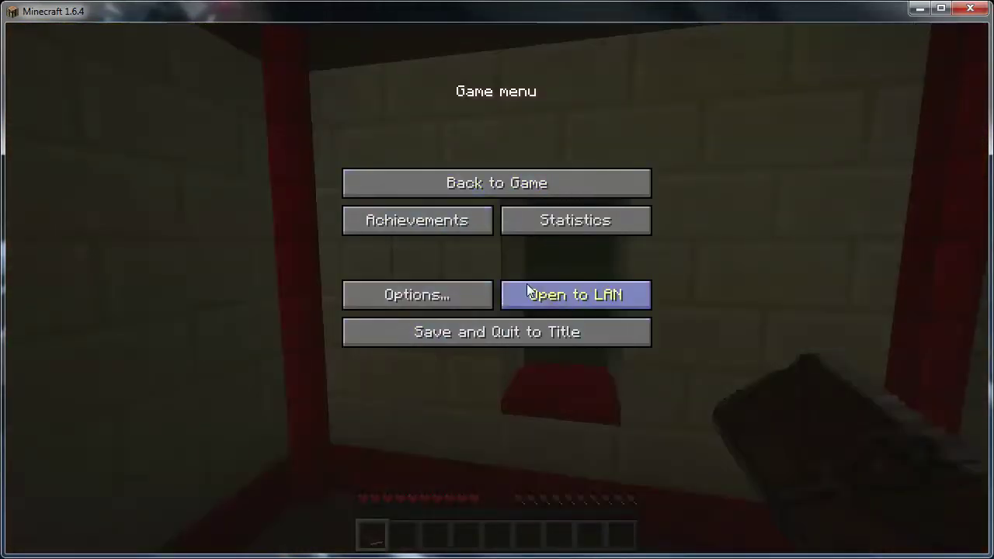
click(515, 335)
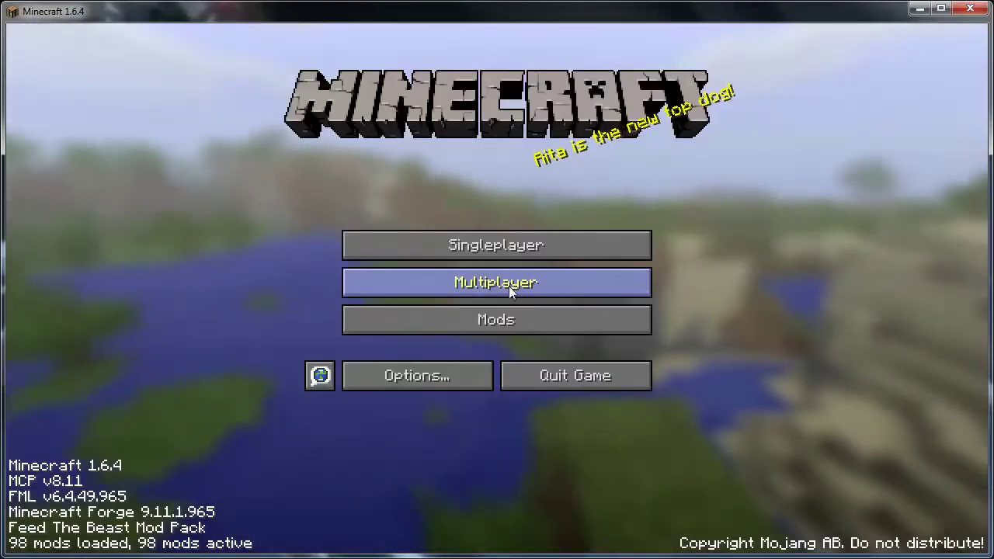
click(492, 286)
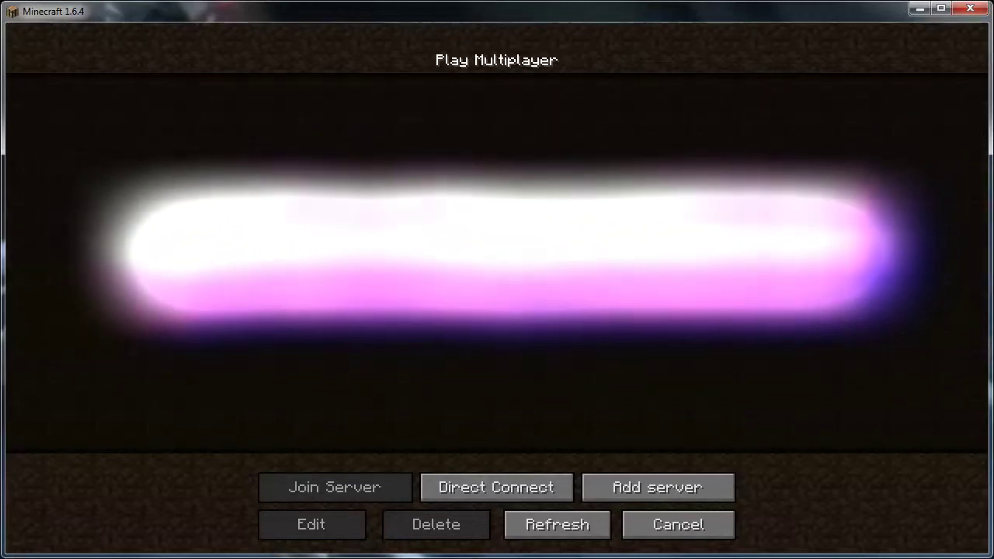
click(681, 529)
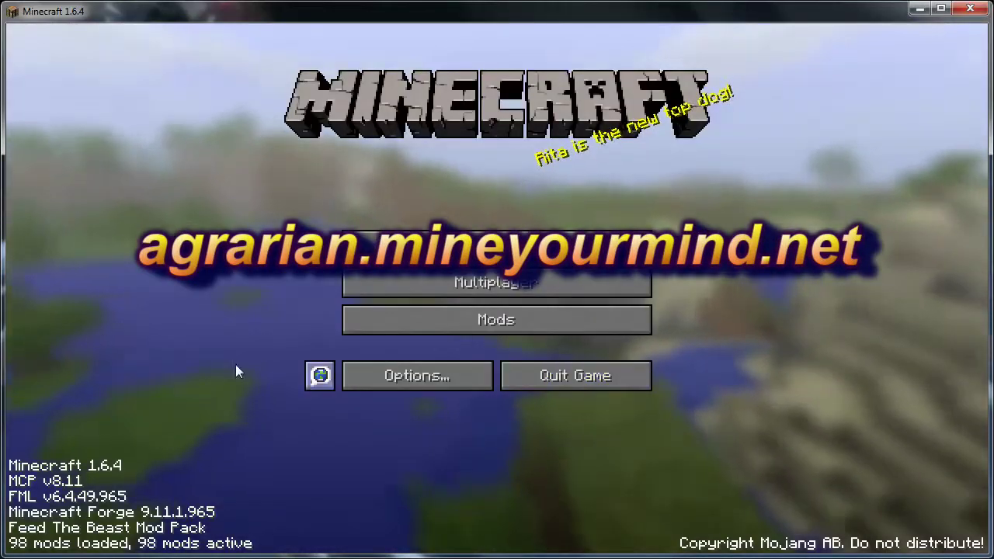
- Quit Minecraft and move the Feed the Beast Launcher window to the upper-left corner of the desktop
click(613, 377)
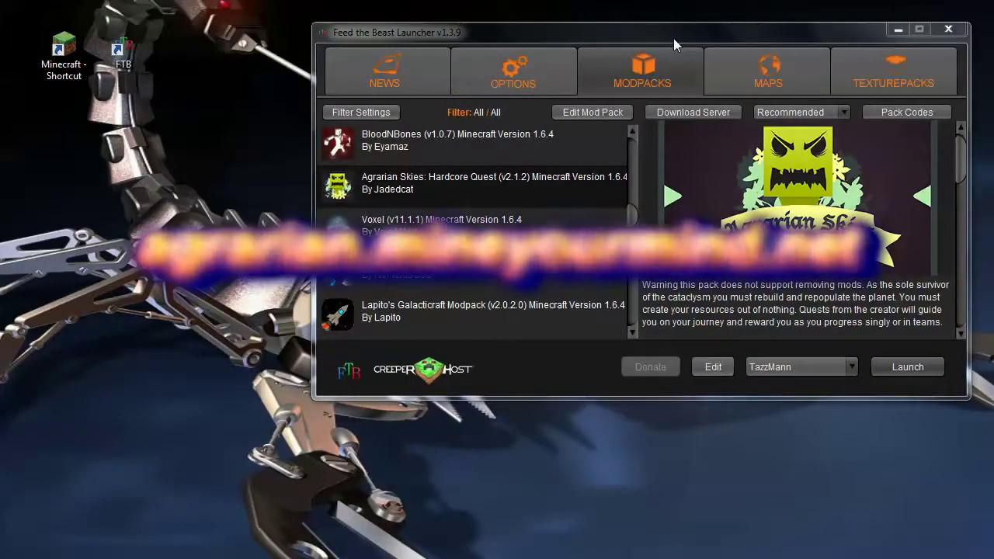
drag(663, 35, 486, 63)
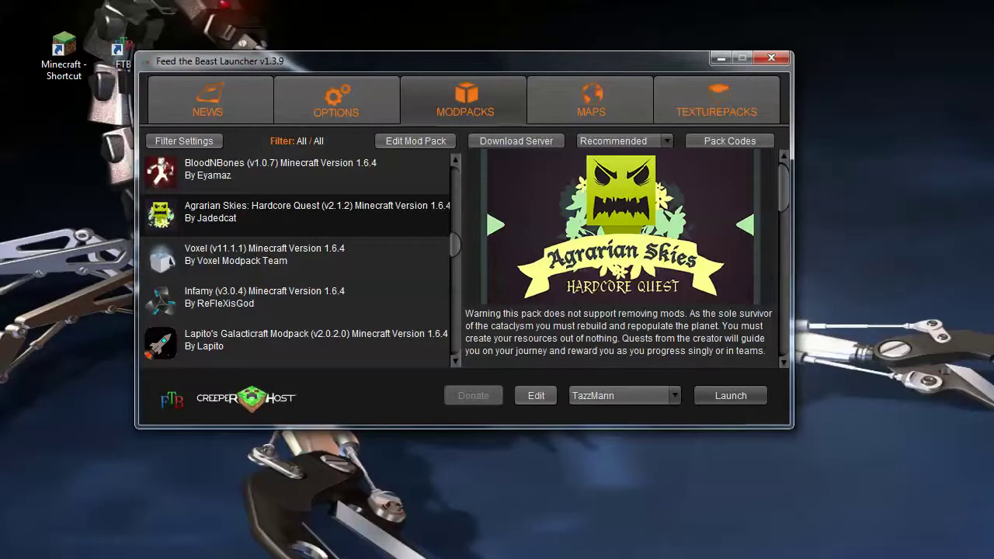
drag(401, 65, 598, 19)
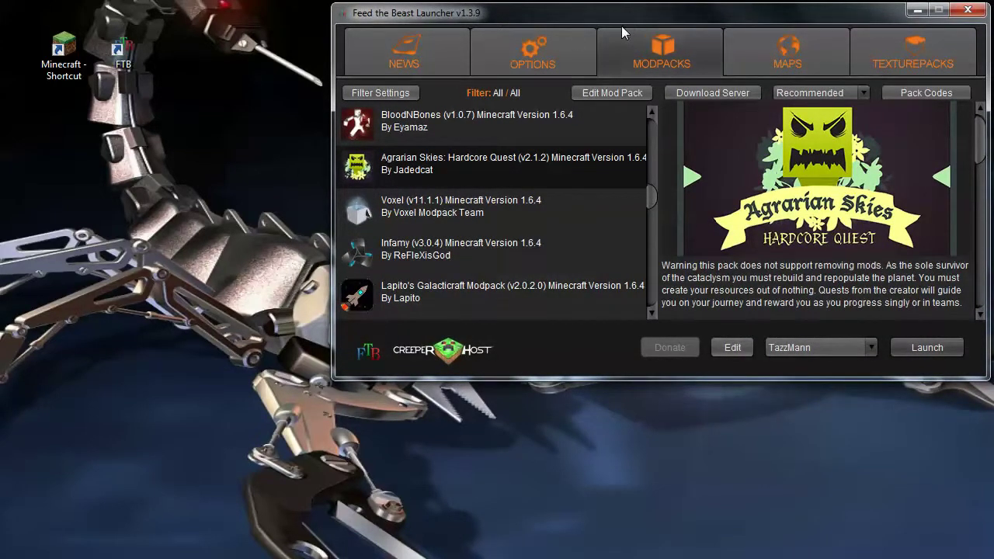
drag(637, 16, 318, 10)
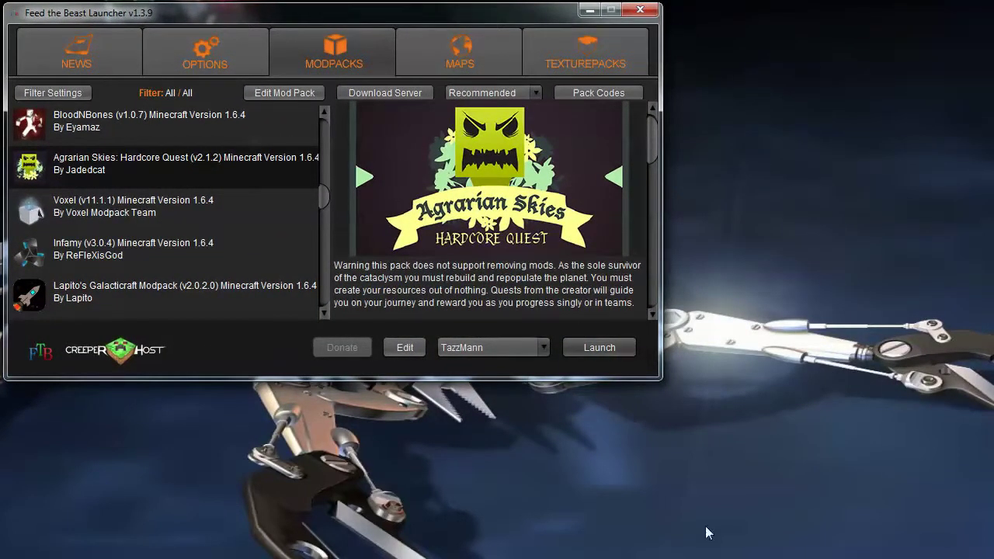